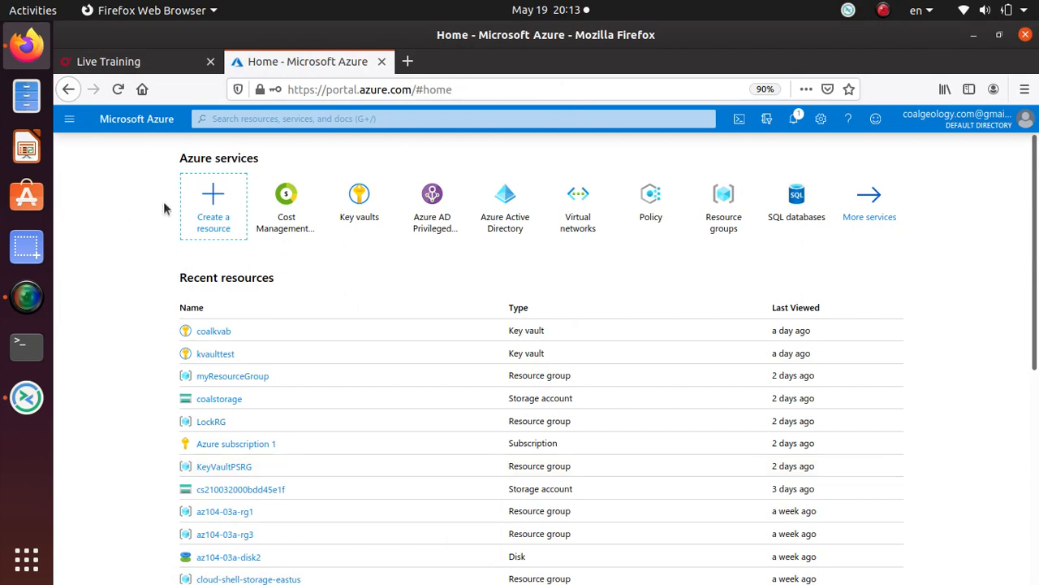
Start a new Windows Server 2016 Datacenter VM from the Marketplace's Popular list
click(217, 224)
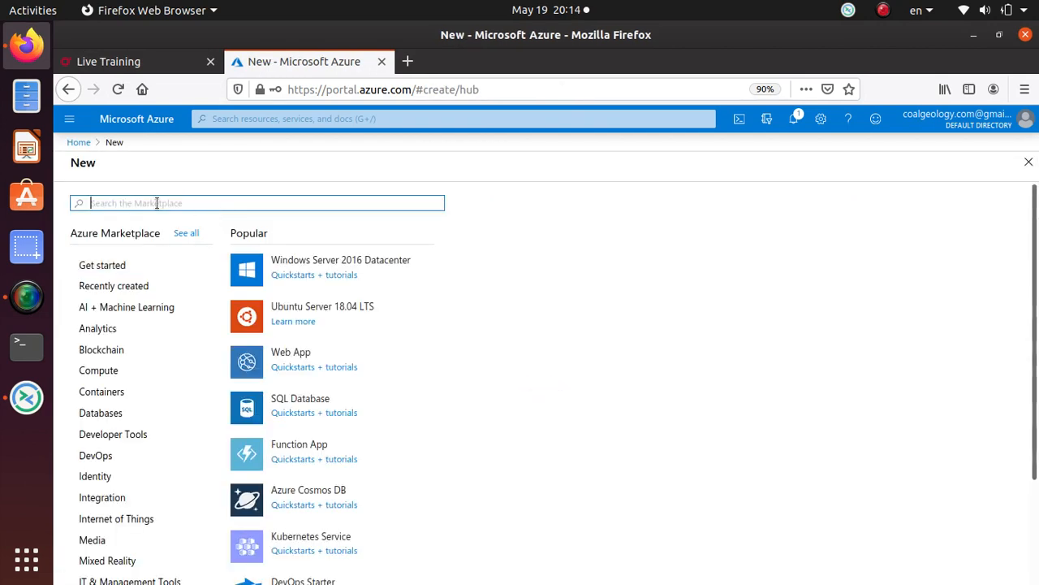
click(331, 263)
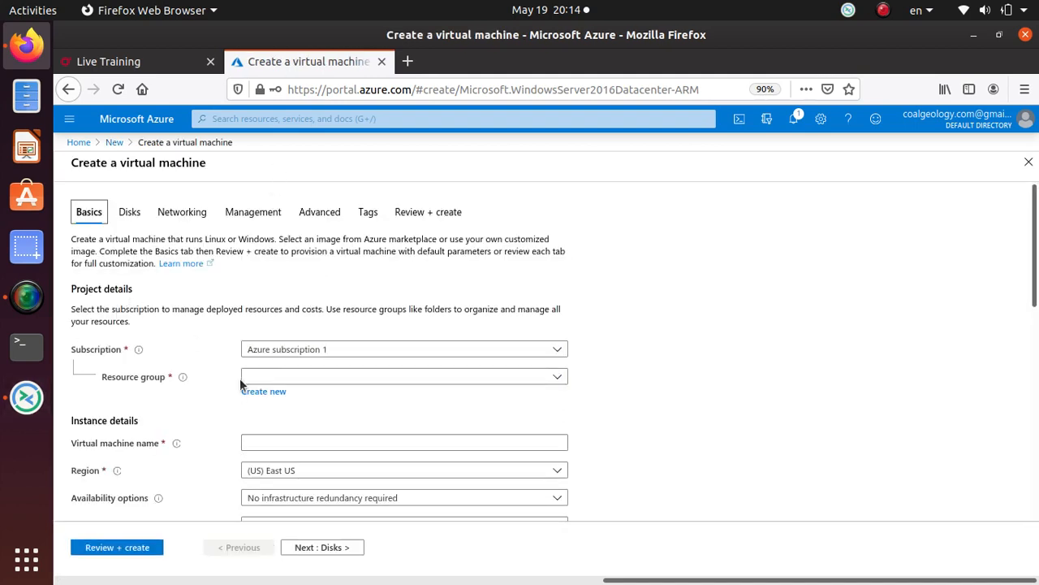
Keep Azure subscription 1 and create a new resource group named az500-rg
click(343, 353)
click(343, 351)
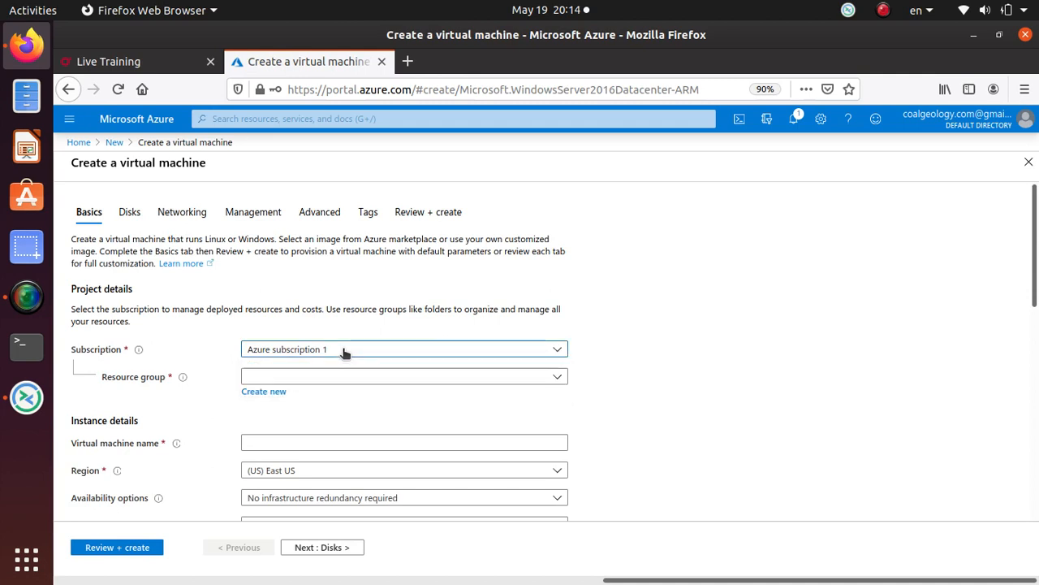
click(339, 375)
click(256, 392)
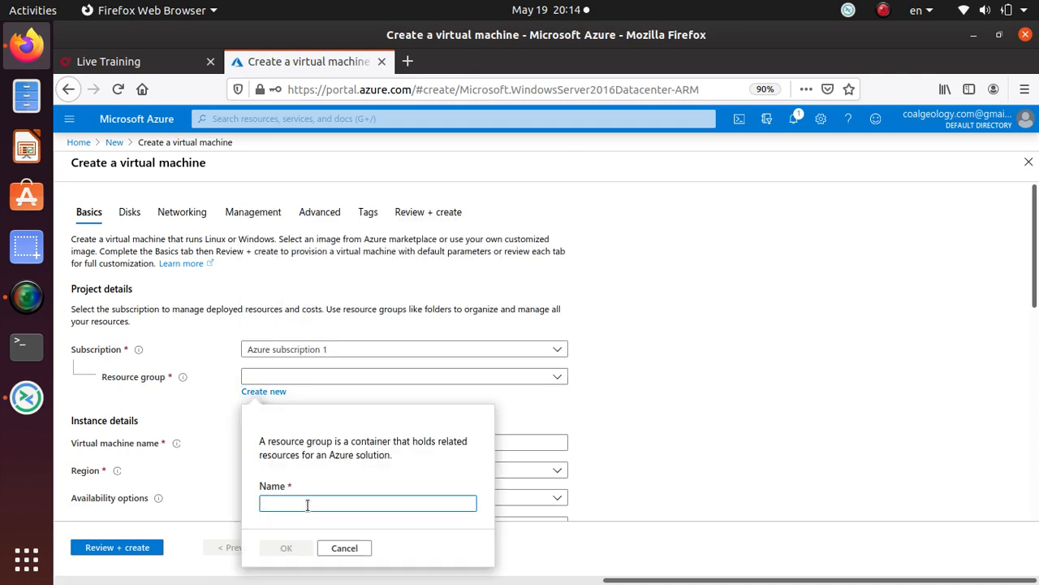
text(az5)
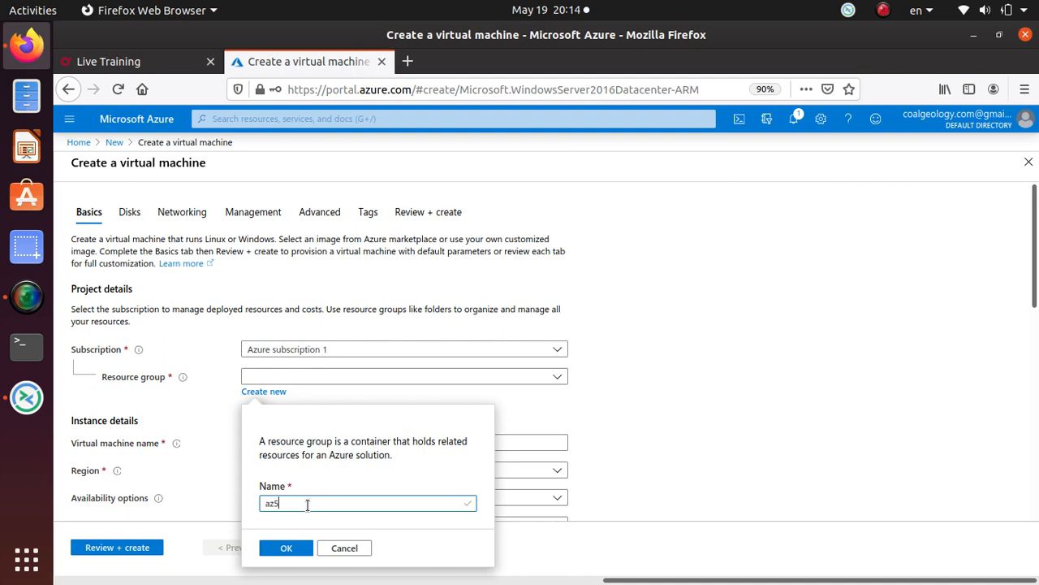
text(00-rg)
click(287, 549)
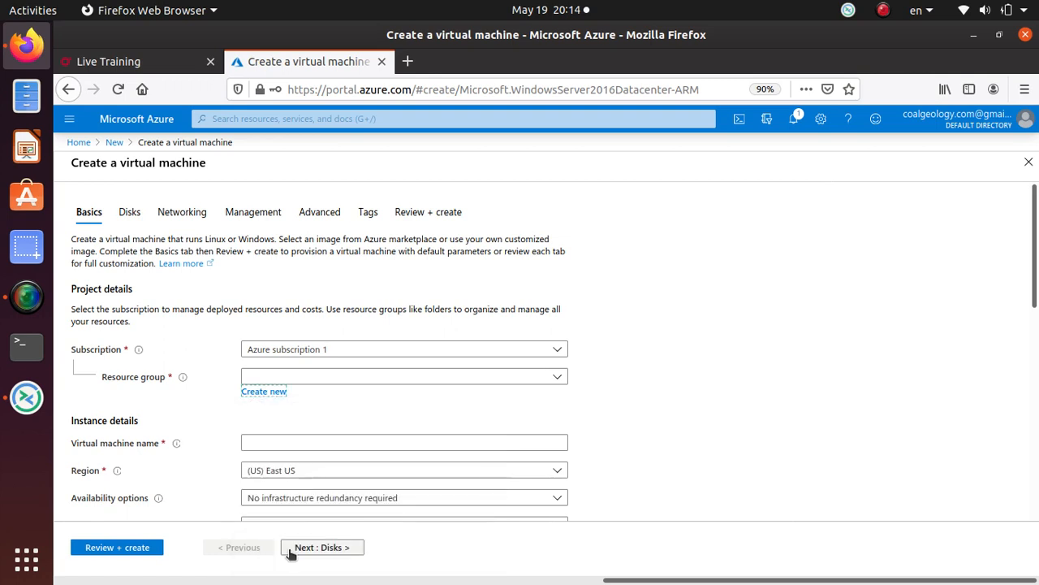
Enter az500vm as the virtual machine name
click(284, 447)
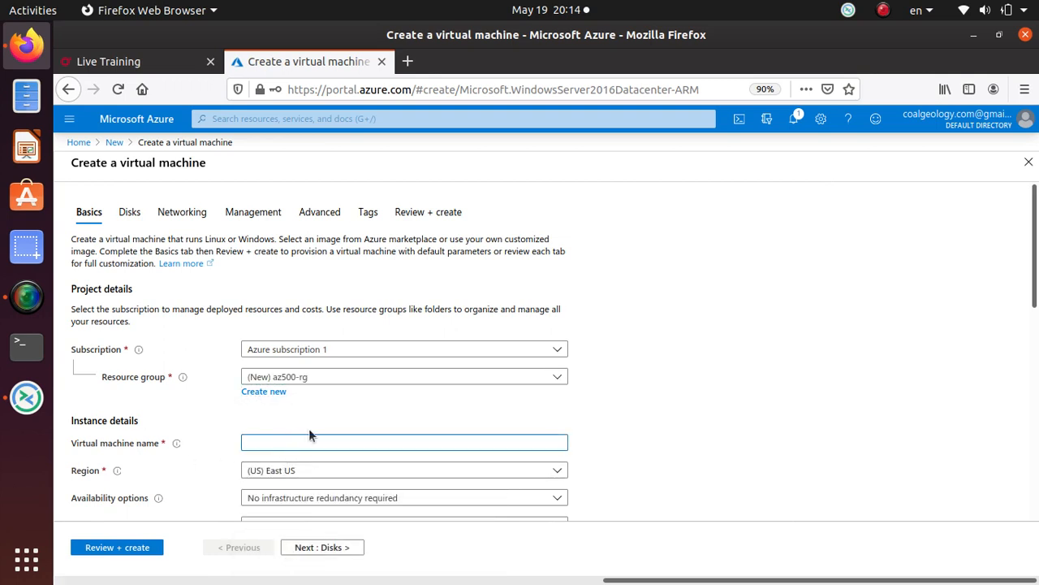
text(az500vm)
scroll(272, 375, down, 3)
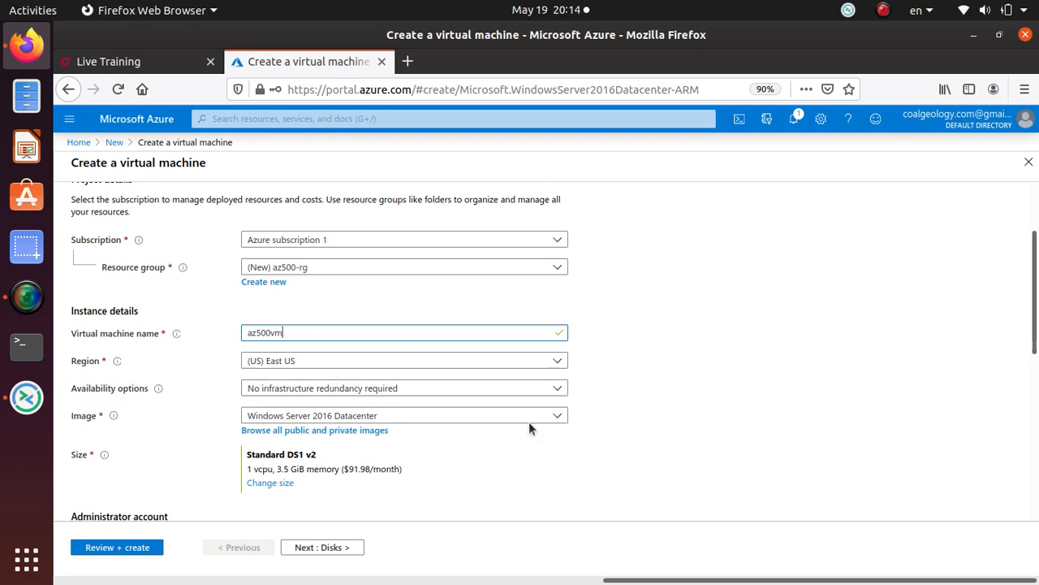
click(298, 361)
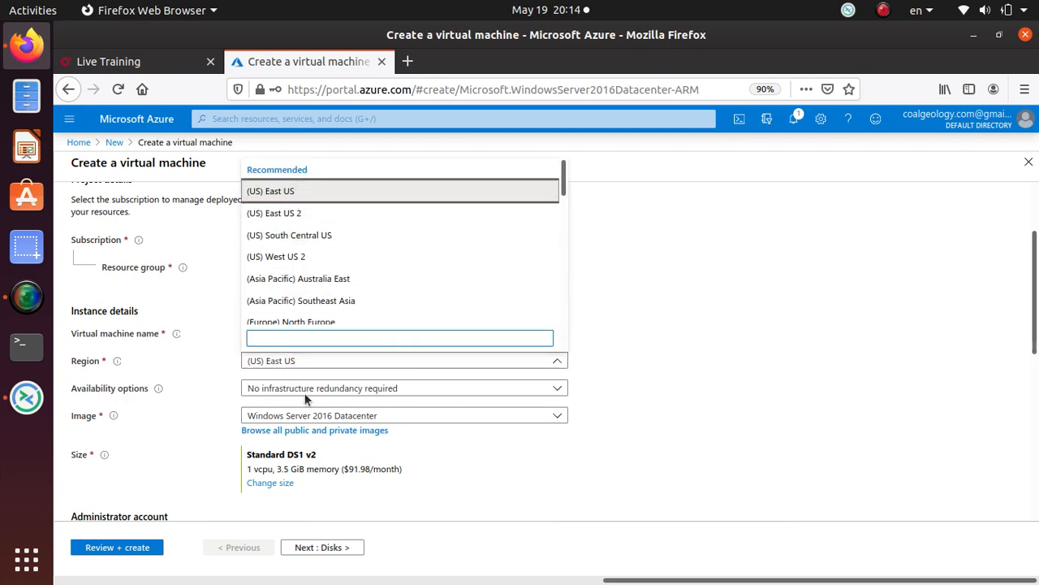
click(302, 391)
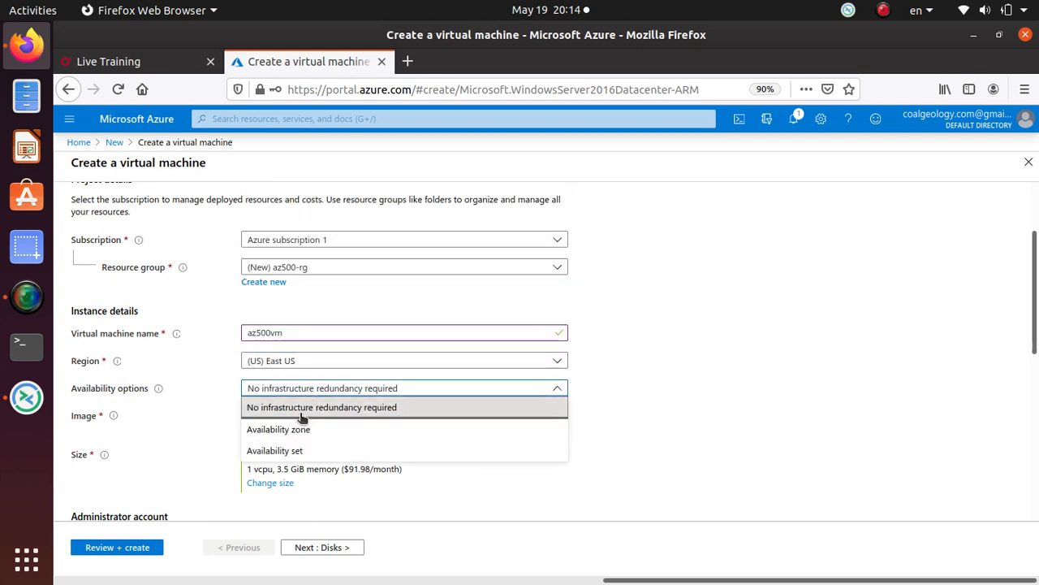
click(316, 361)
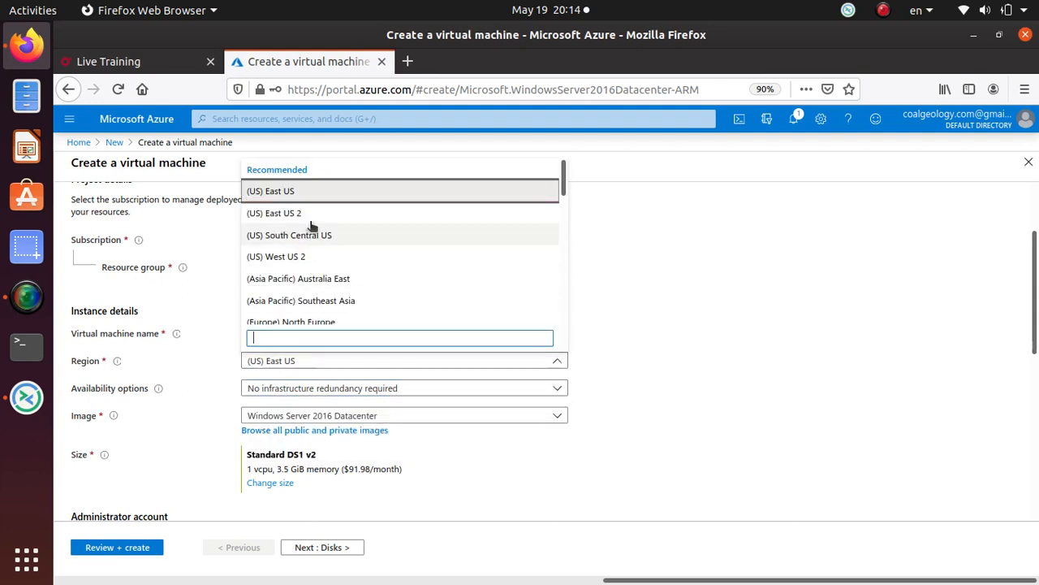
click(311, 214)
click(298, 416)
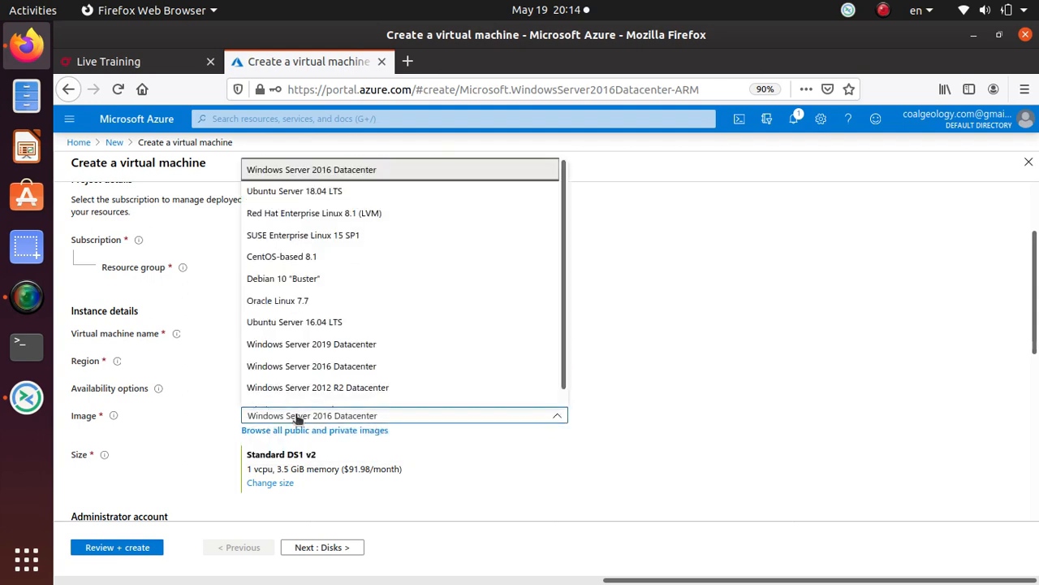
click(298, 416)
click(304, 387)
click(305, 387)
click(316, 360)
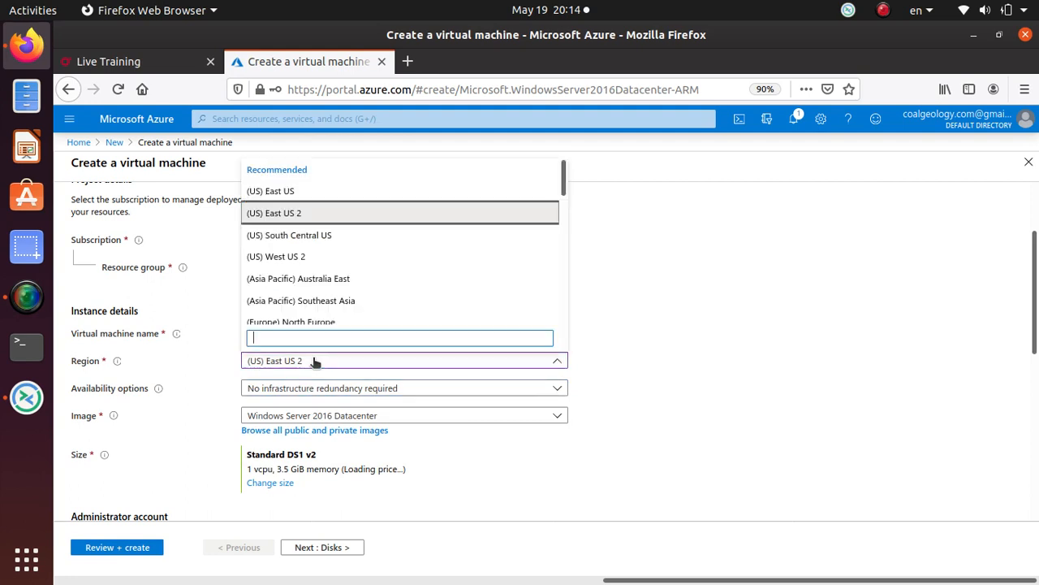
click(312, 192)
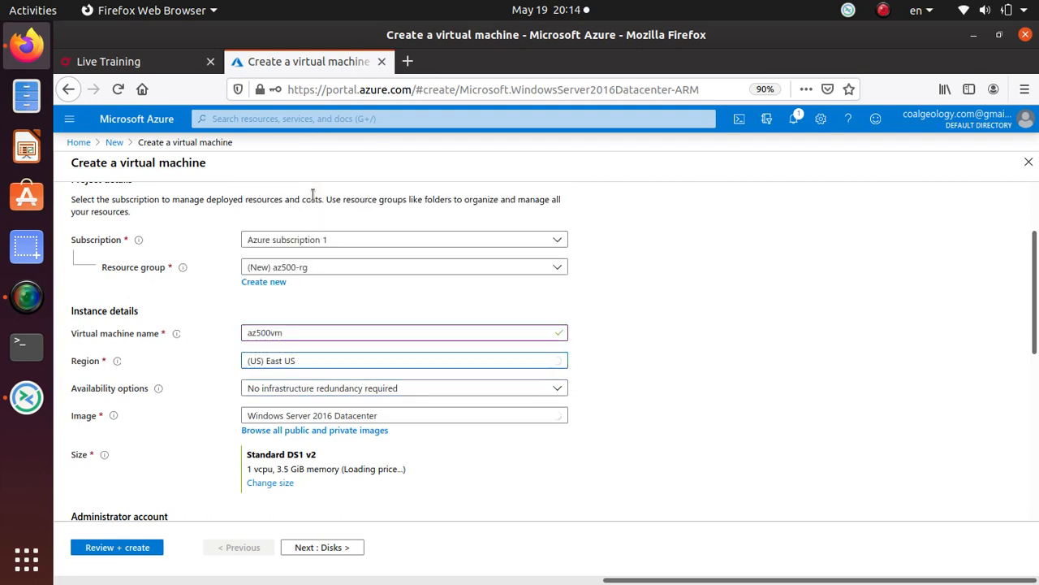
click(274, 484)
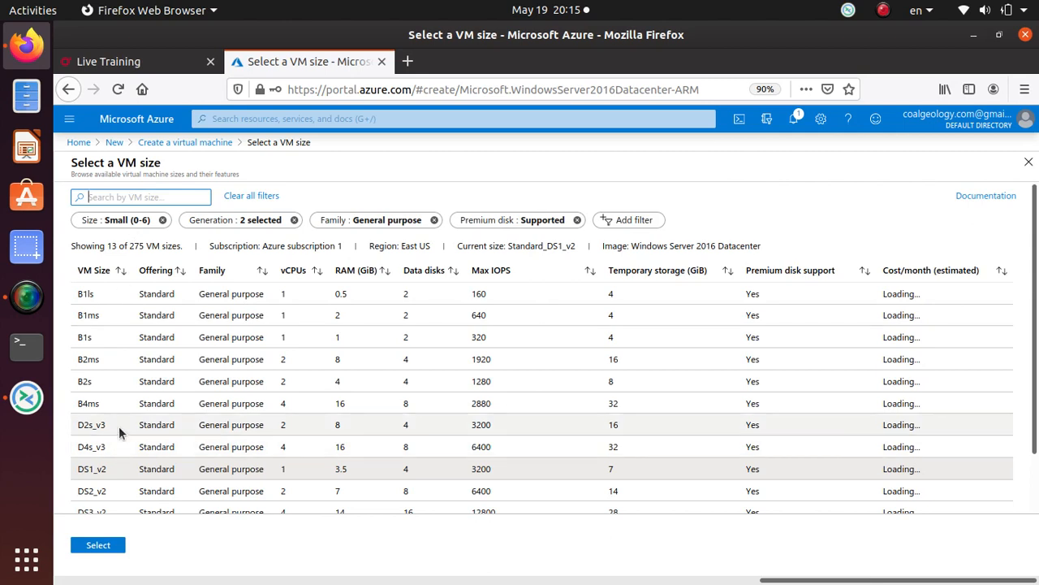
Pick the DS2_v2 size, then go back and restart the Windows Server 2016 Datacenter VM form
click(114, 487)
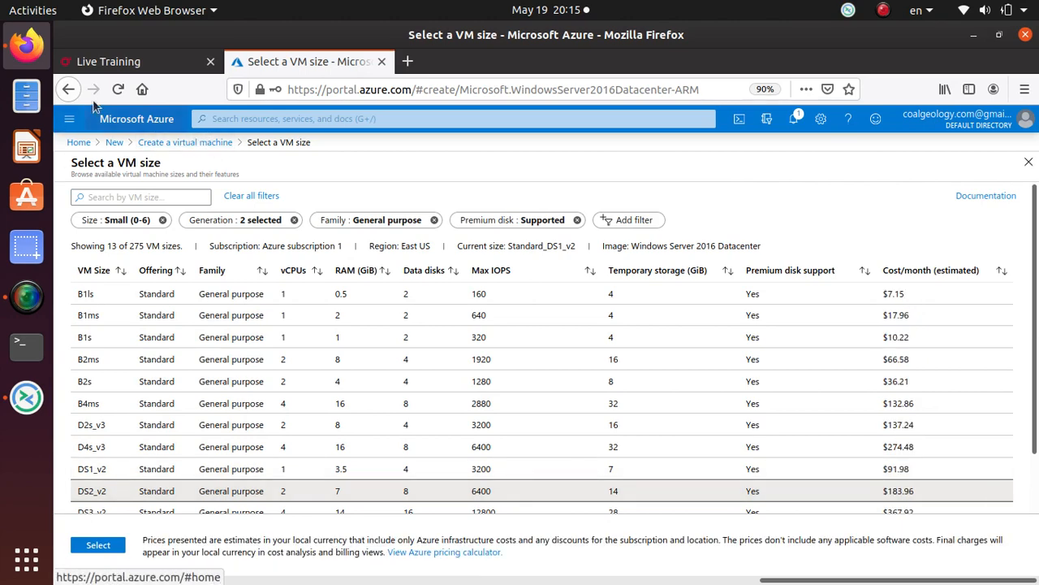
click(68, 90)
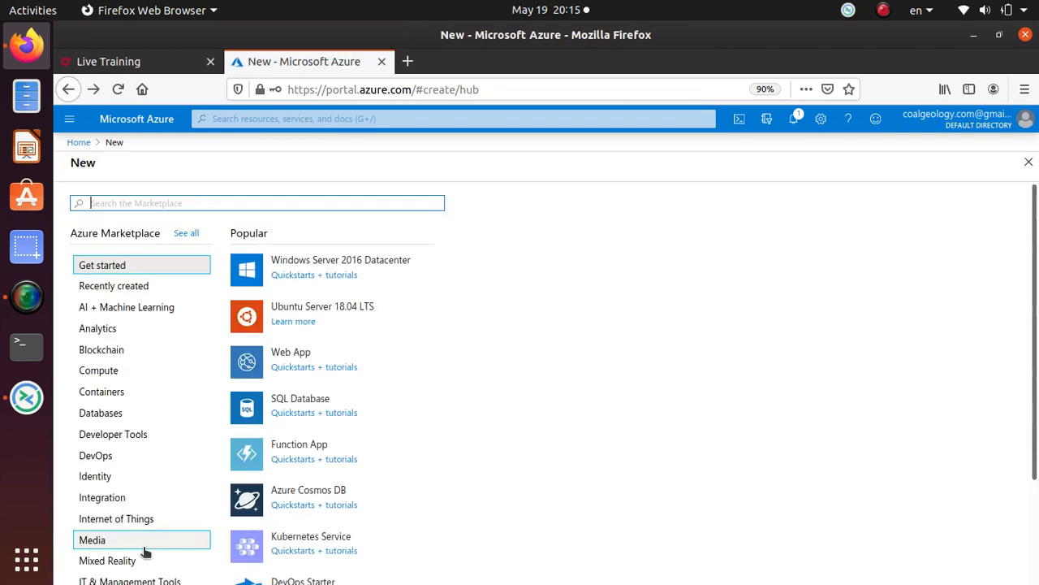
click(296, 260)
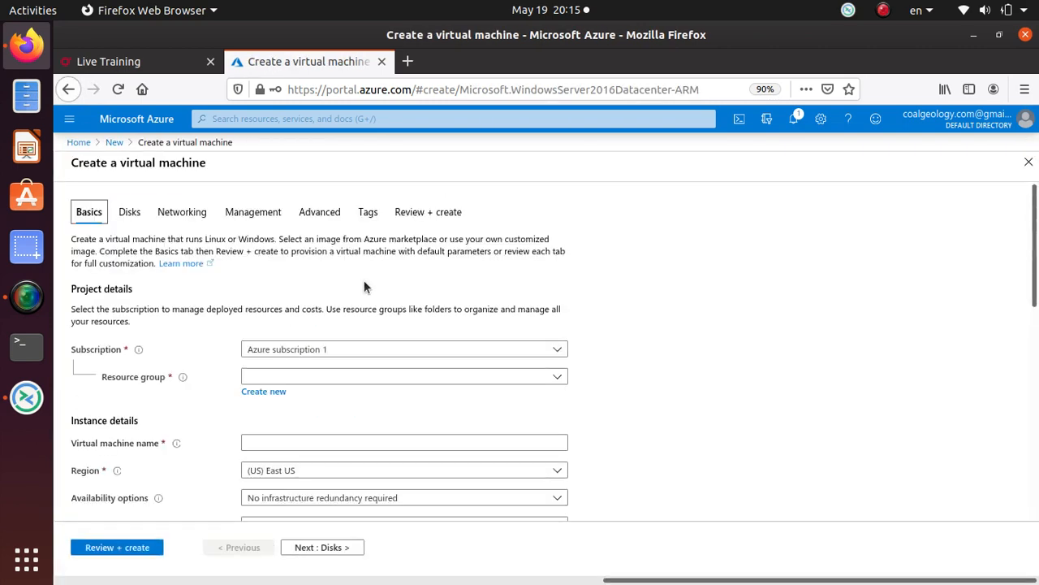
Create the new resource group az500-rg again
click(277, 395)
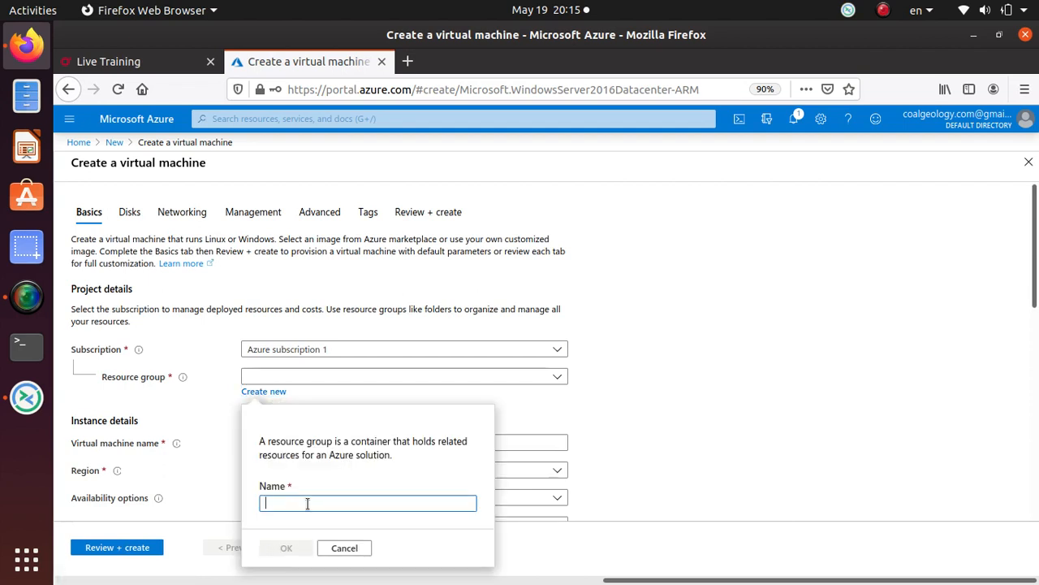
text(az)
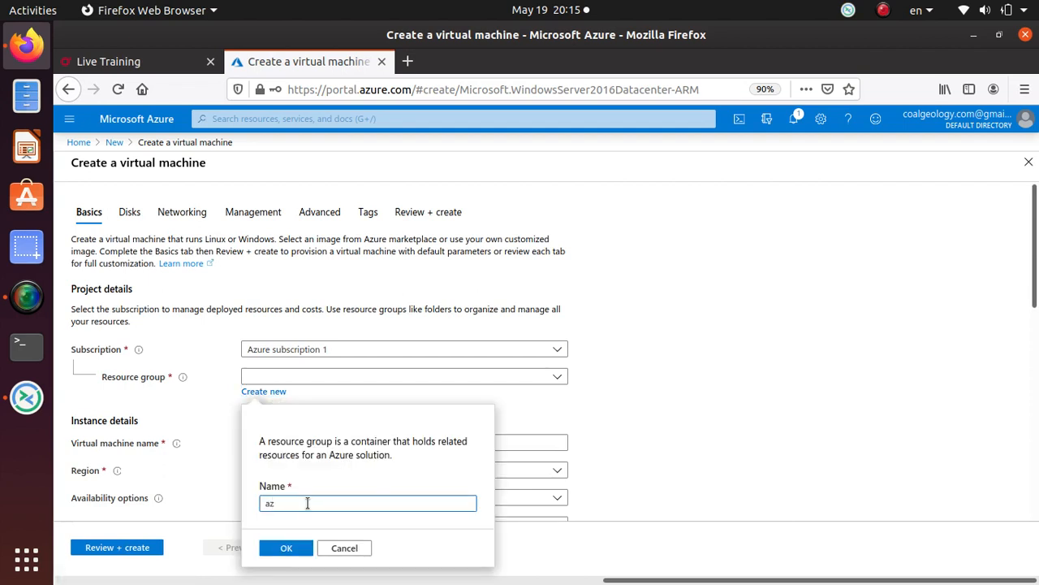
text(500-rg)
click(302, 548)
Name the virtual machine az500vm and scroll down to the Size setting
click(258, 443)
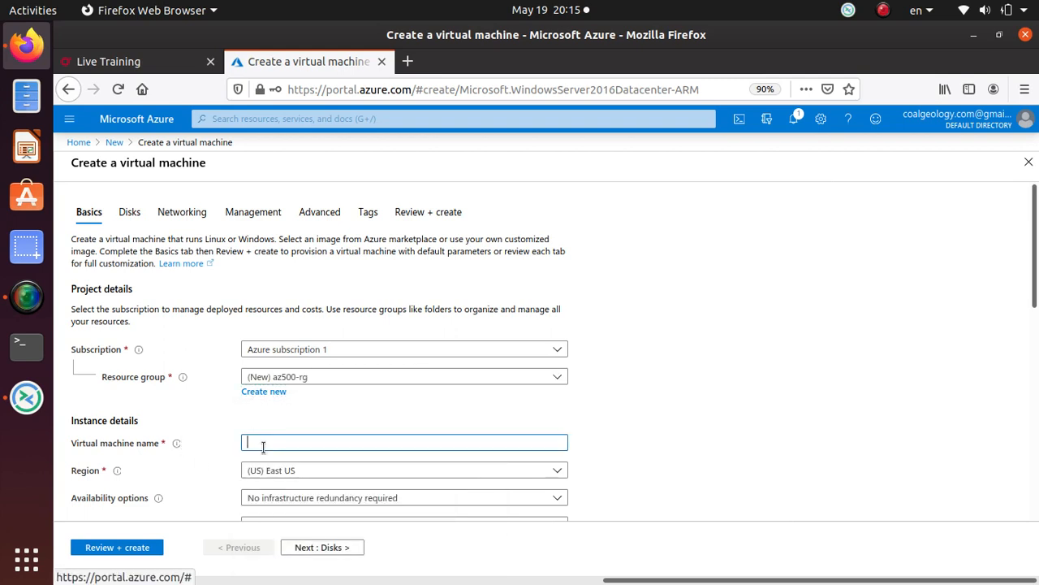
scroll(280, 381, down, 1)
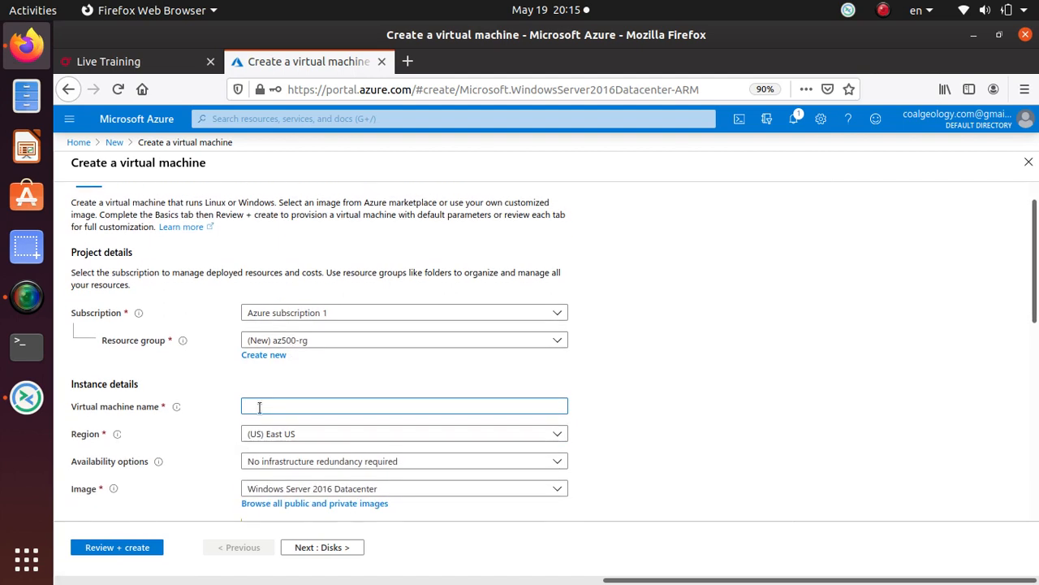
text(az)
text(500)
text(VM)
text(vm)
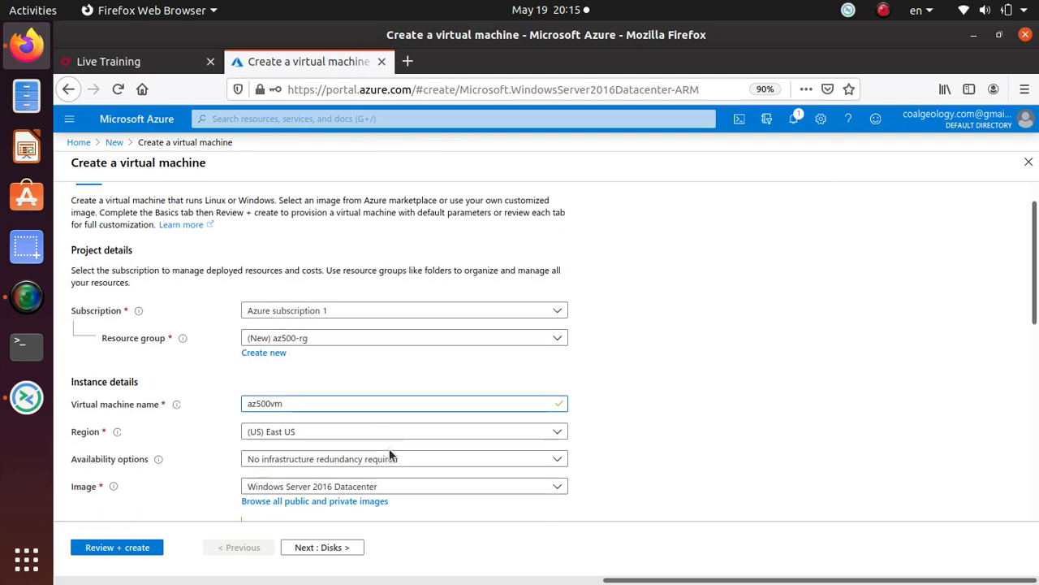
scroll(390, 455, down, 2)
scroll(386, 423, down, 2)
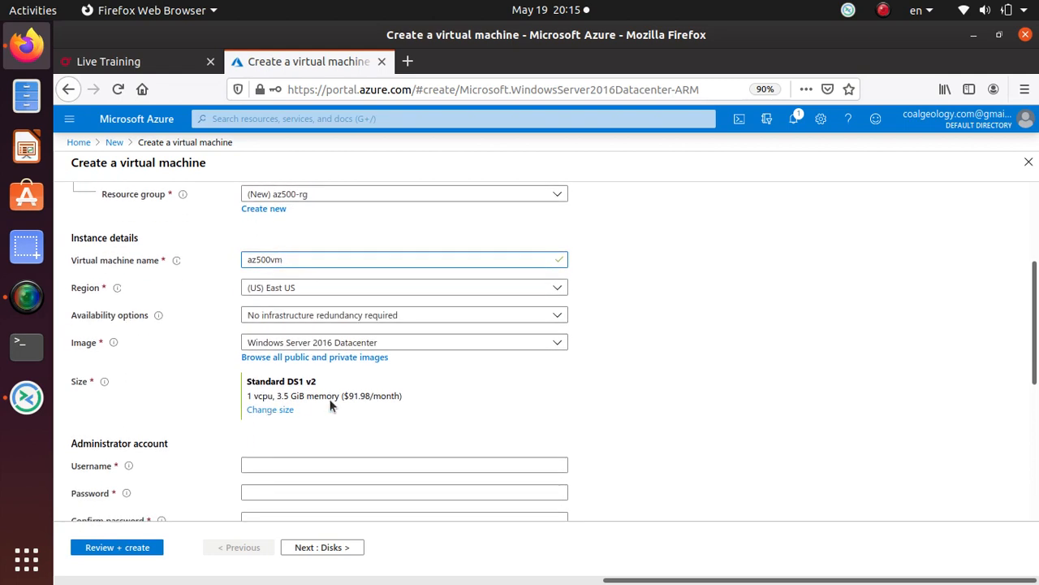
Change the VM size to Standard DS2 v2 (2 vcpus, 7 GiB memory)
click(283, 411)
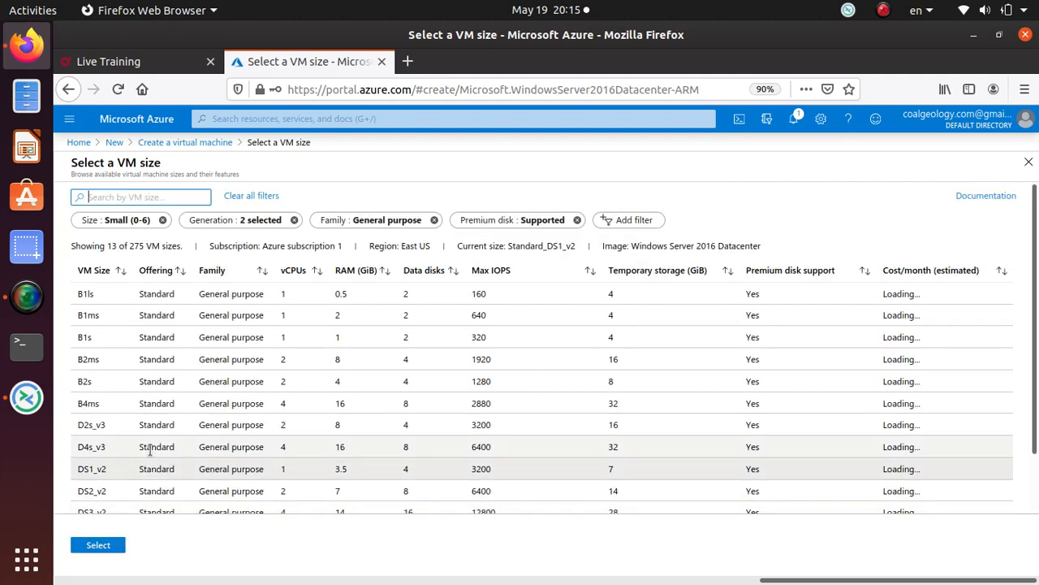
click(108, 489)
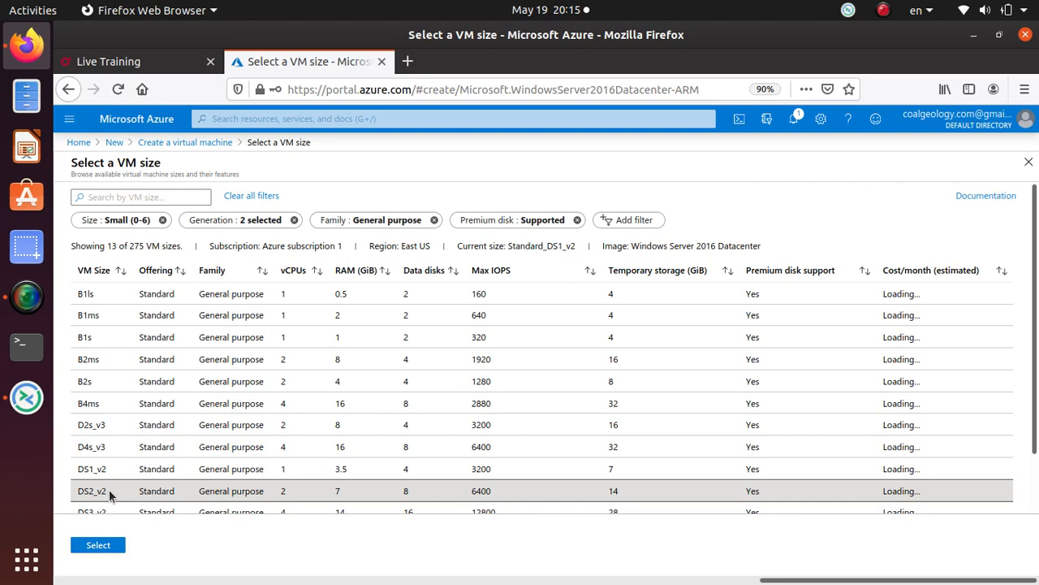
click(99, 545)
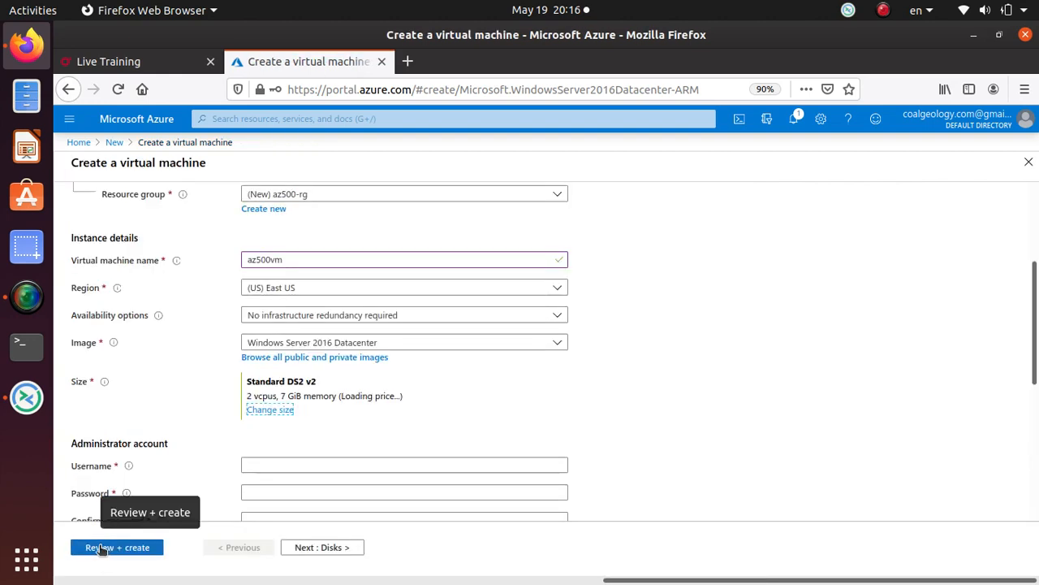
Enter the administrator username and the account password in both password fields
scroll(342, 422, down, 1)
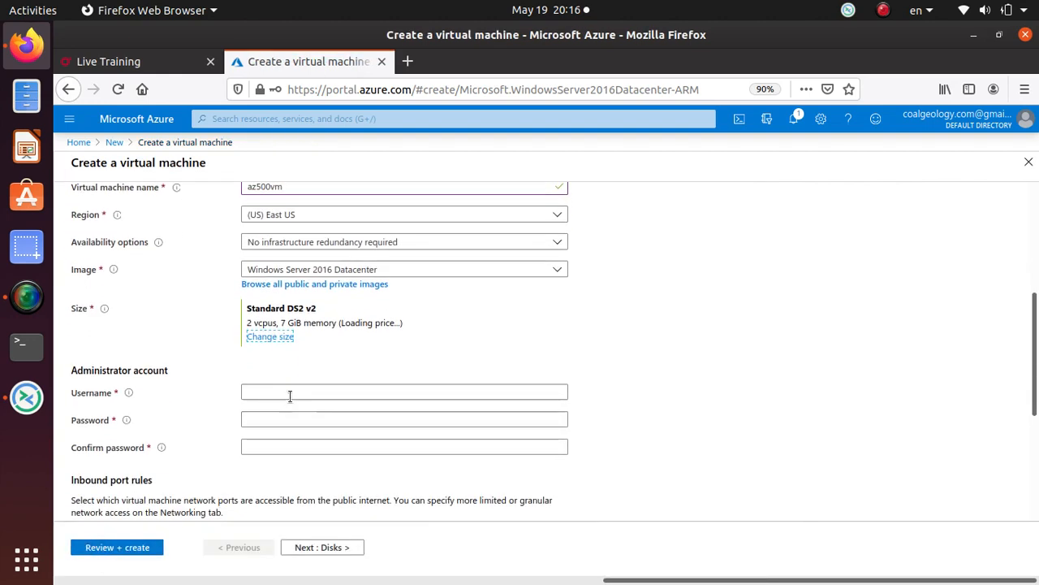
click(288, 393)
text(abasu)
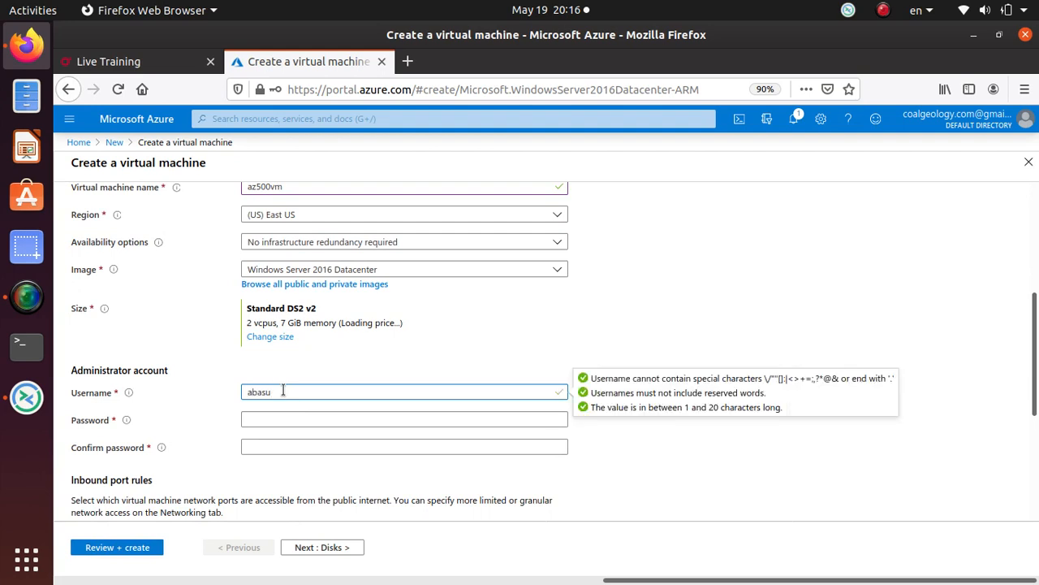
key(Tab)
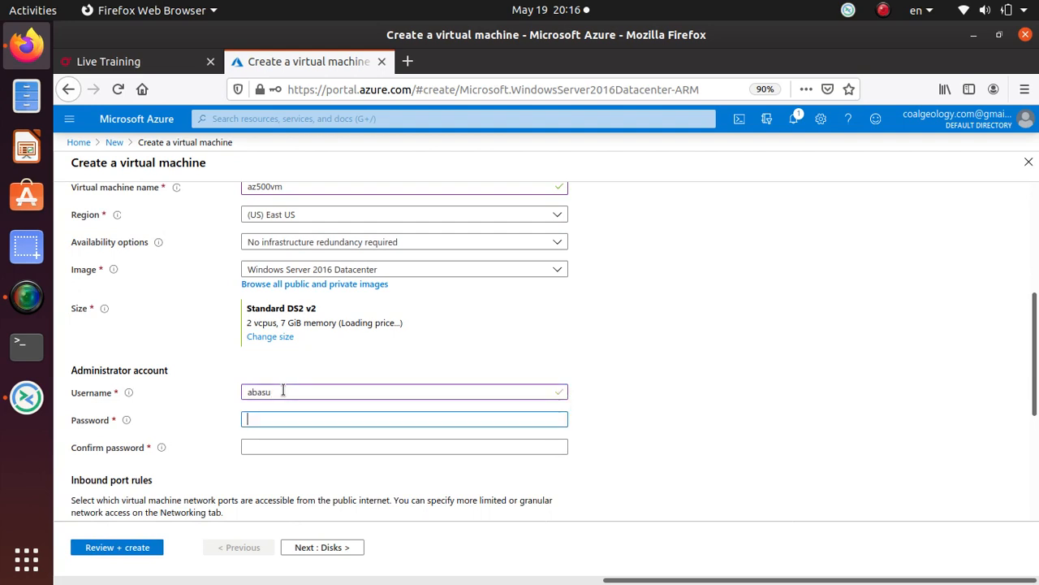
text(**)
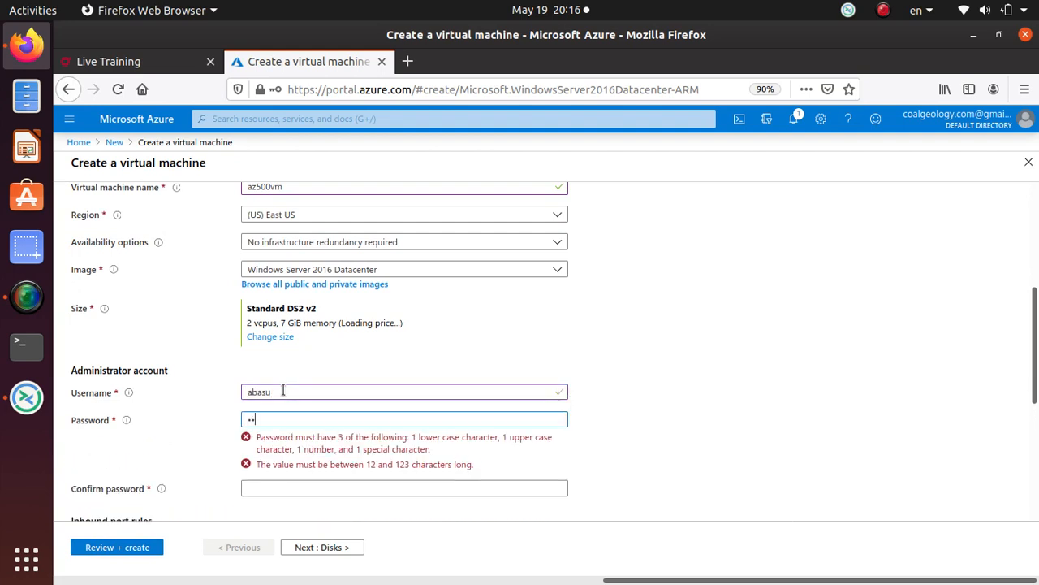
text(****************)
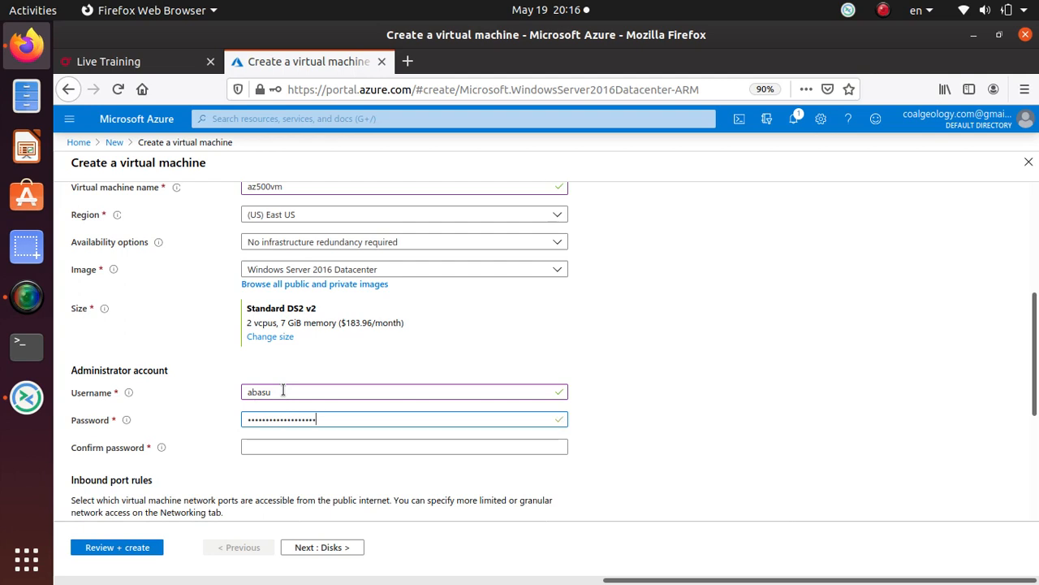
key(Tab)
text(**)
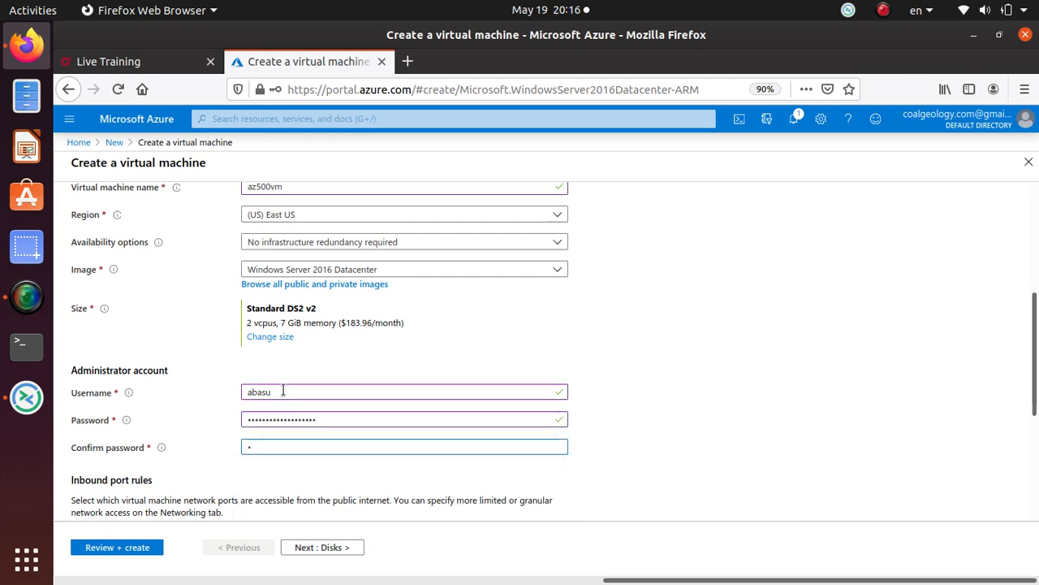
text(************)
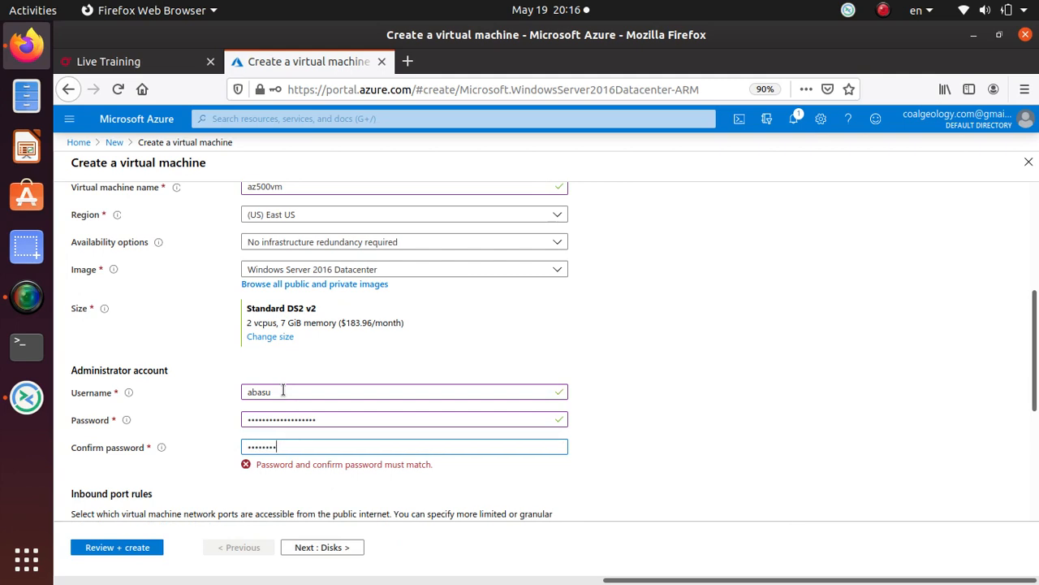
text(***)
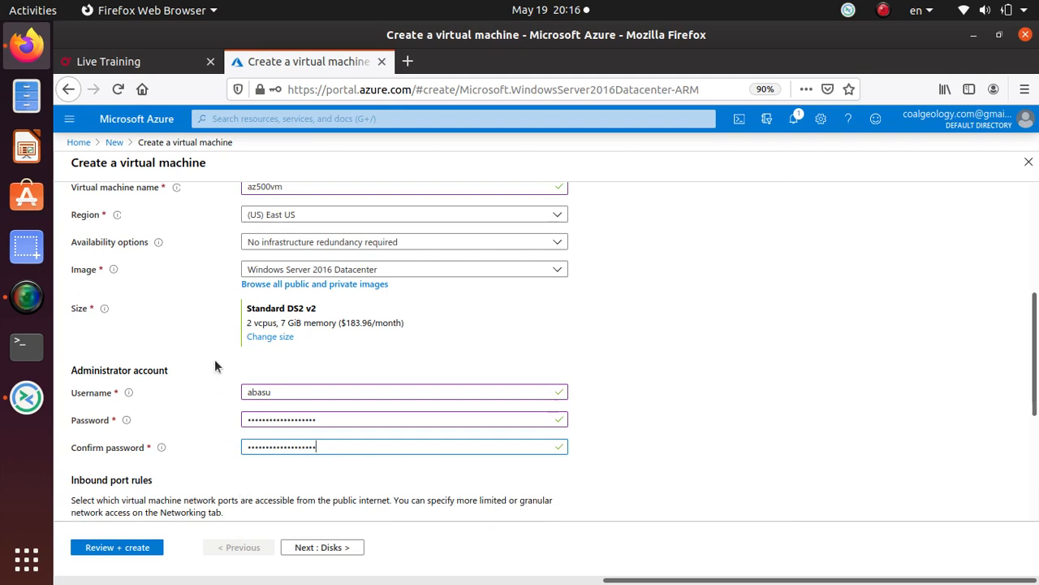
scroll(215, 365, up, 2)
scroll(215, 362, up, 1)
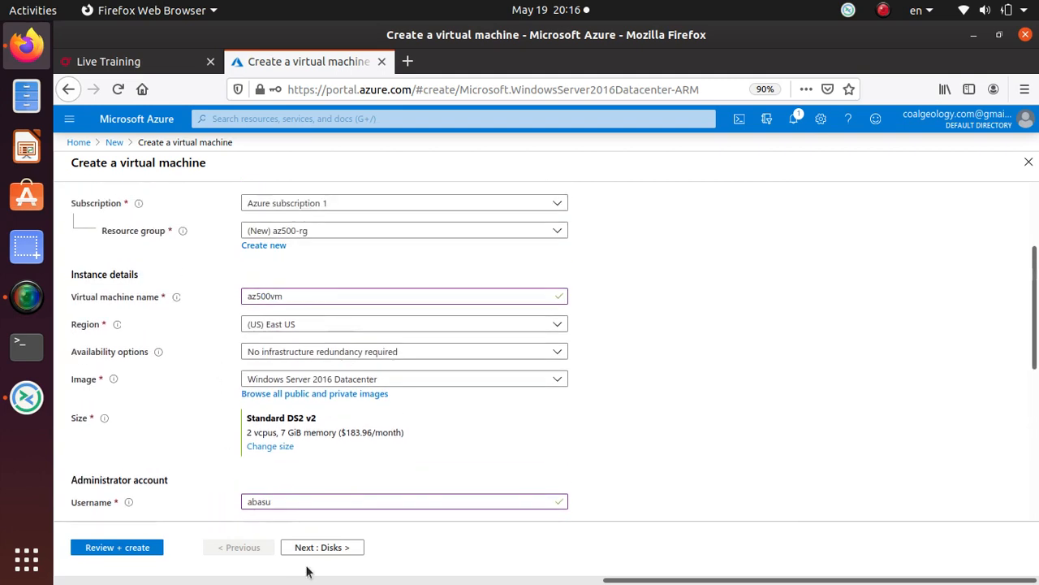
On the Disks tab, set the OS disk type to Standard HDD
click(329, 547)
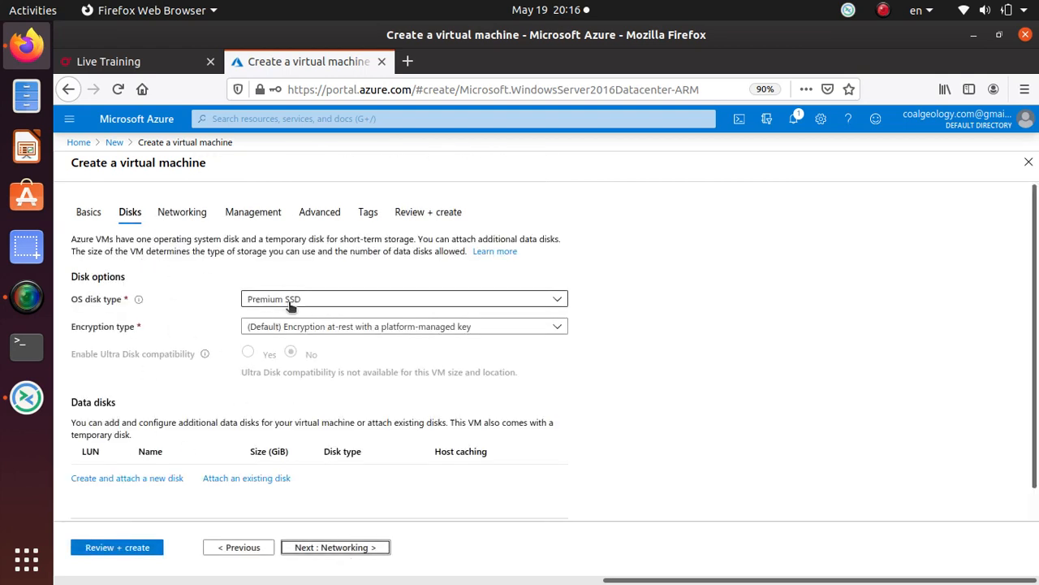
click(313, 300)
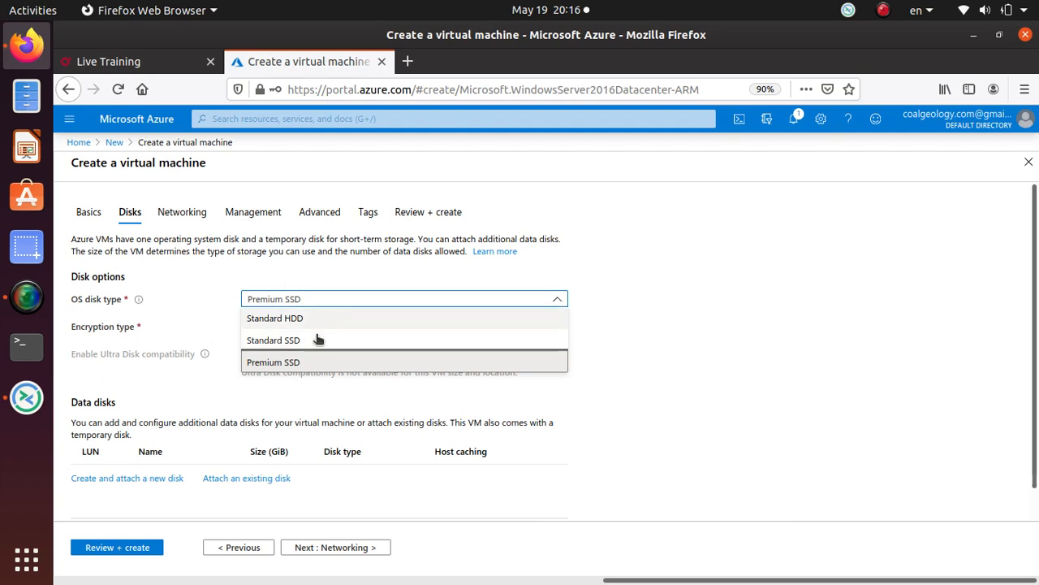
click(312, 319)
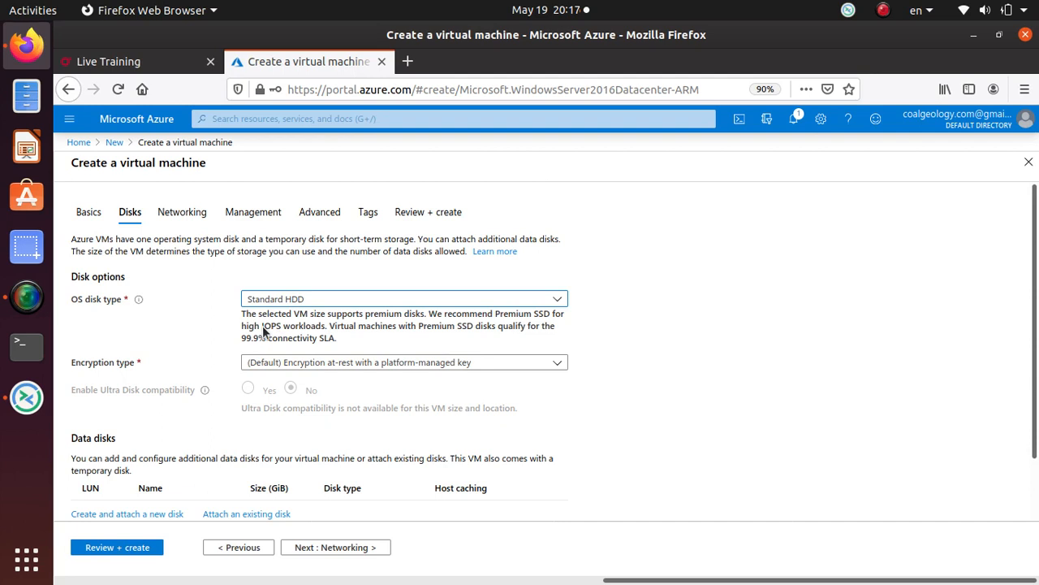
Keep the default platform-managed key encryption and continue to Networking
click(539, 365)
click(538, 366)
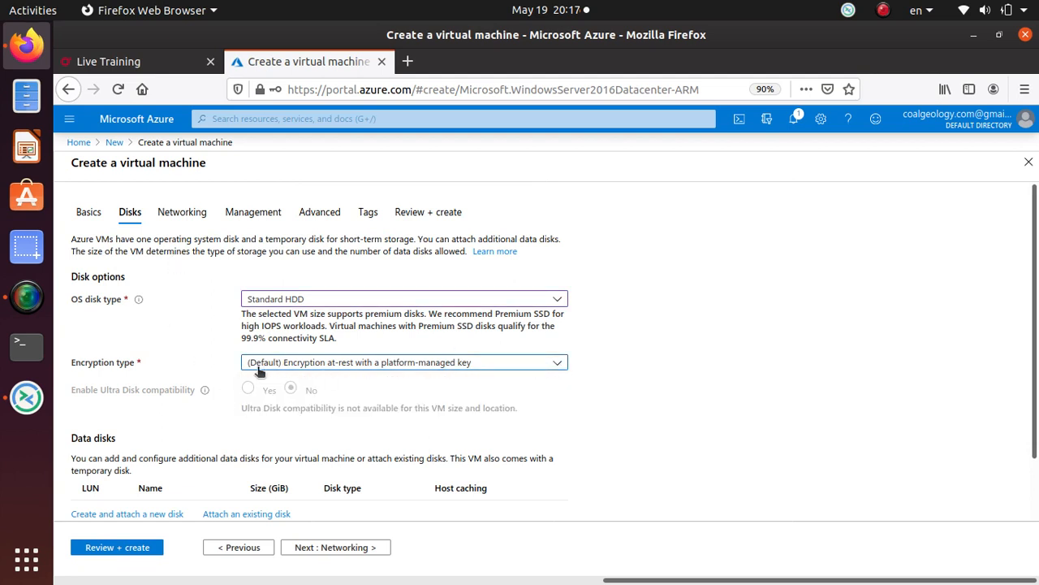
click(461, 365)
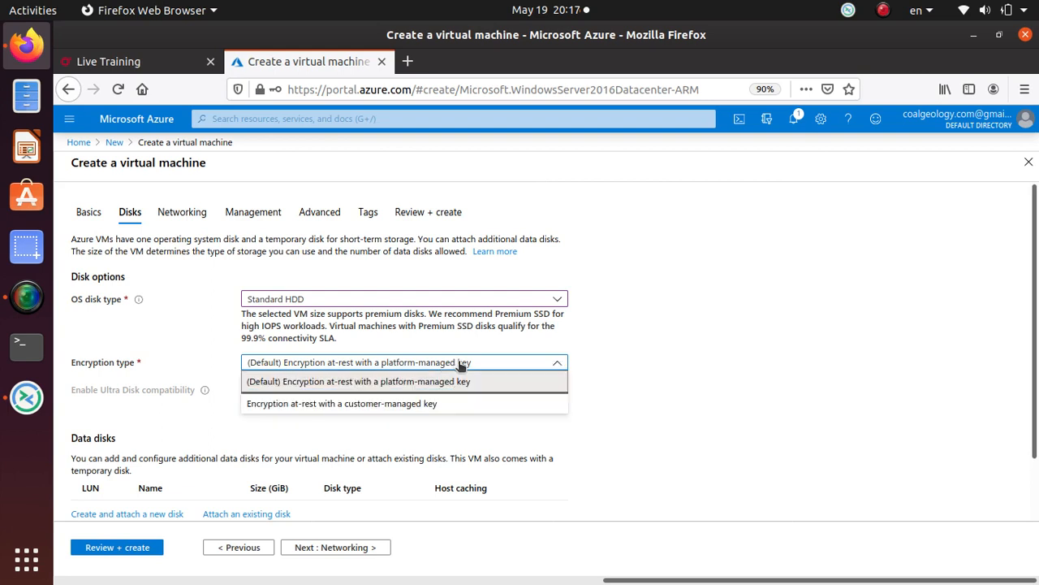
click(445, 404)
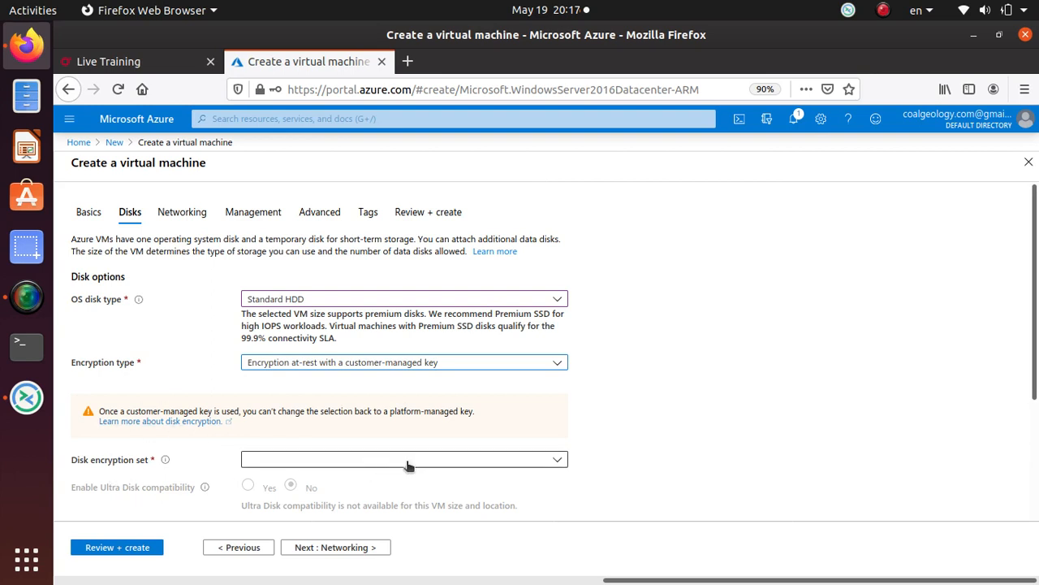
click(410, 462)
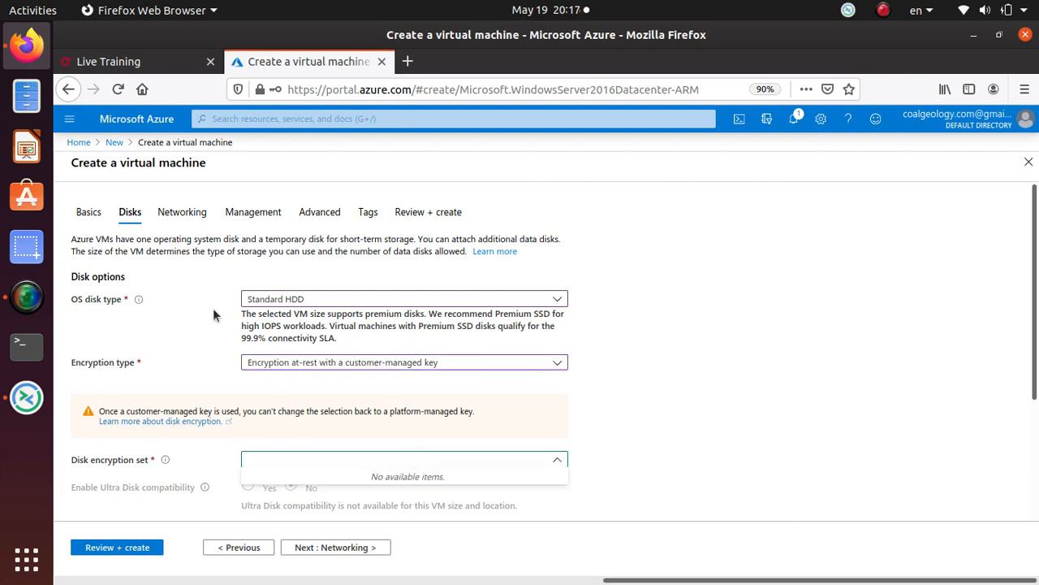
click(440, 362)
click(438, 378)
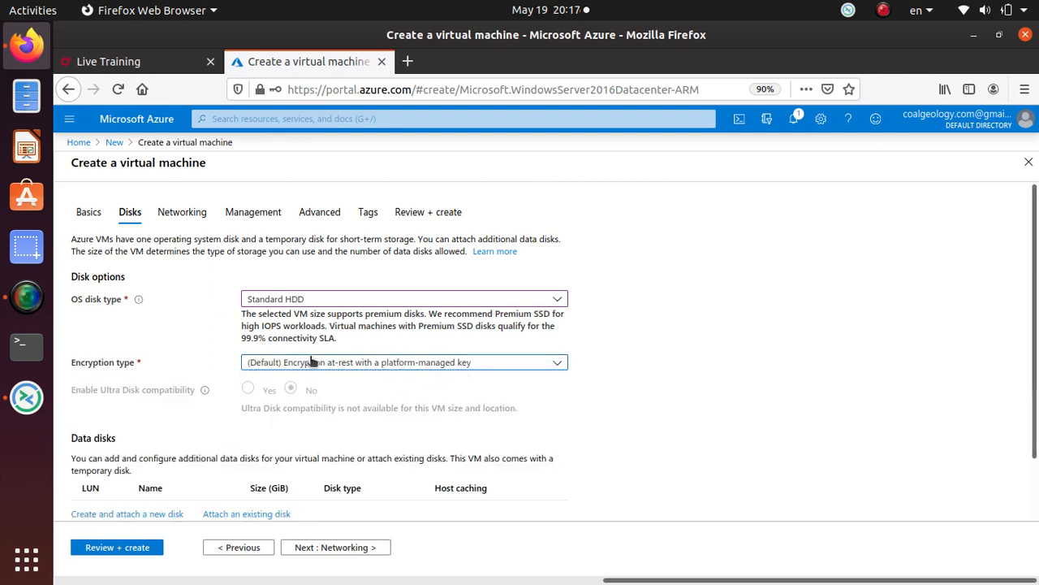
scroll(604, 380, down, 2)
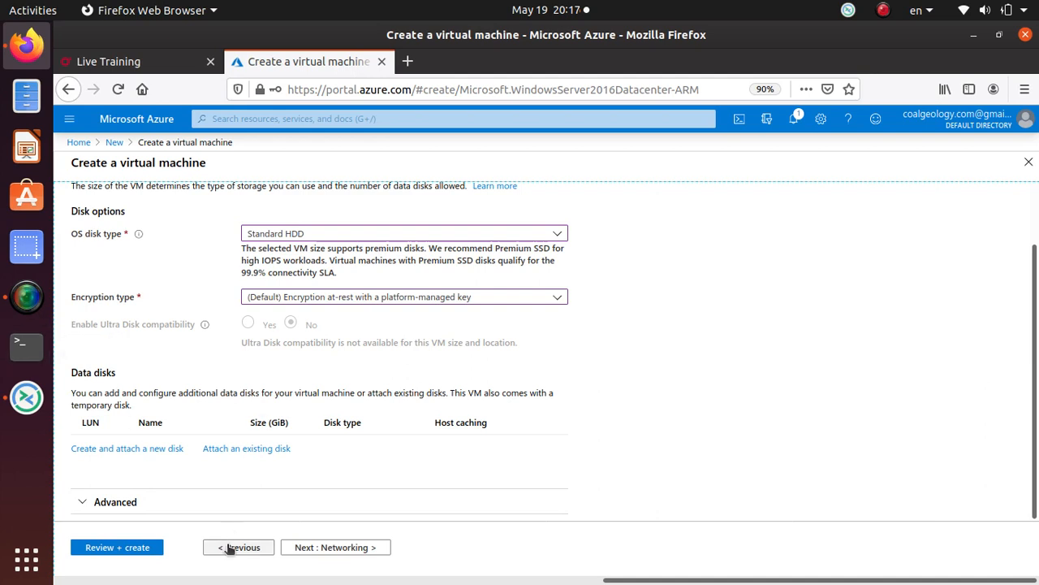
click(356, 549)
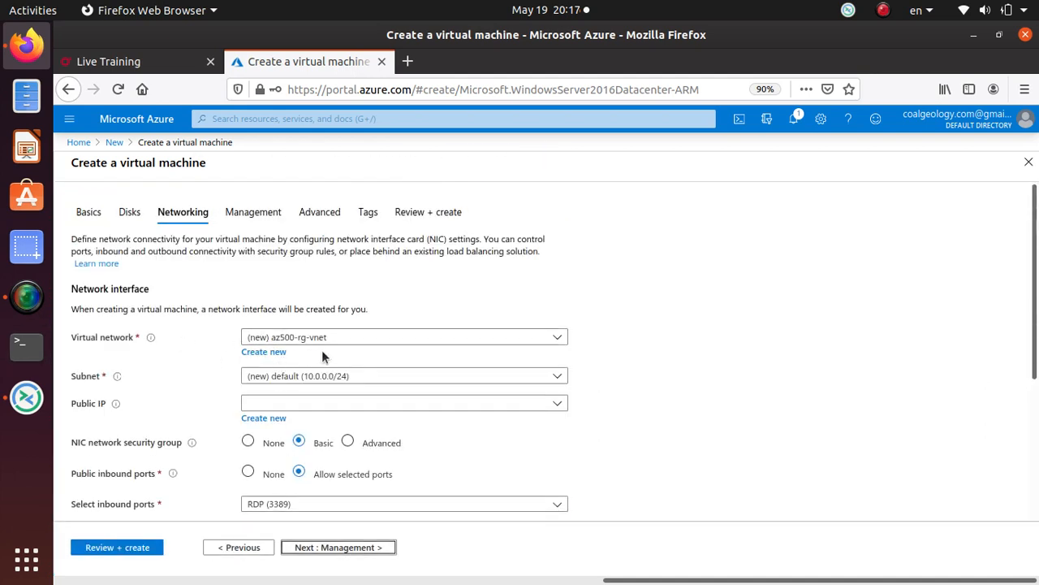
Create a new virtual network named az500-vnet and begin adding an address range
click(270, 354)
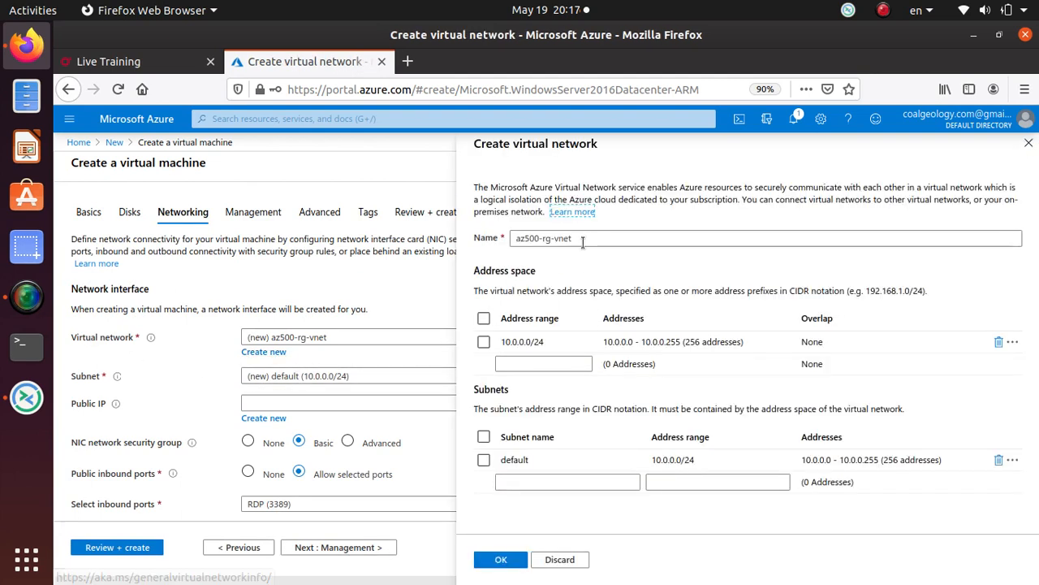
click(553, 239)
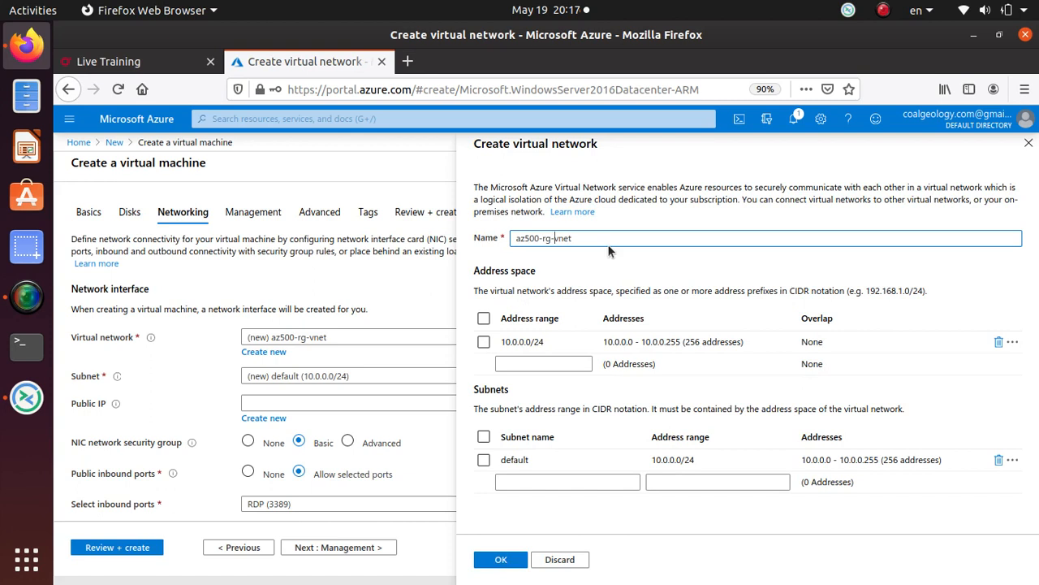
key(Left)
key(BackSpace)
key(BackSpace)
key(BackSpace)
click(518, 367)
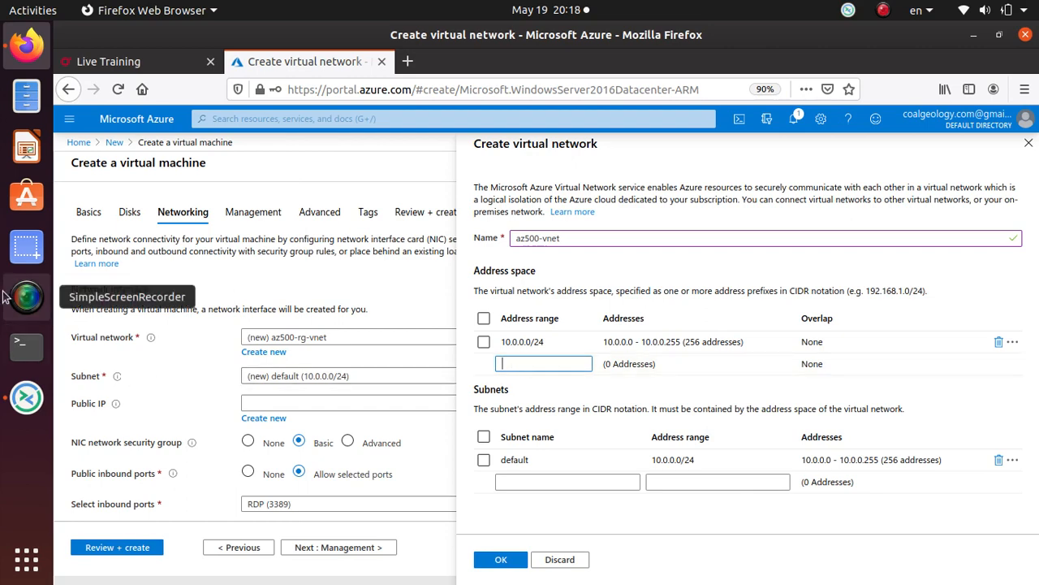
Pause the SimpleScreenRecorder recording and minimize the recorder window
click(27, 297)
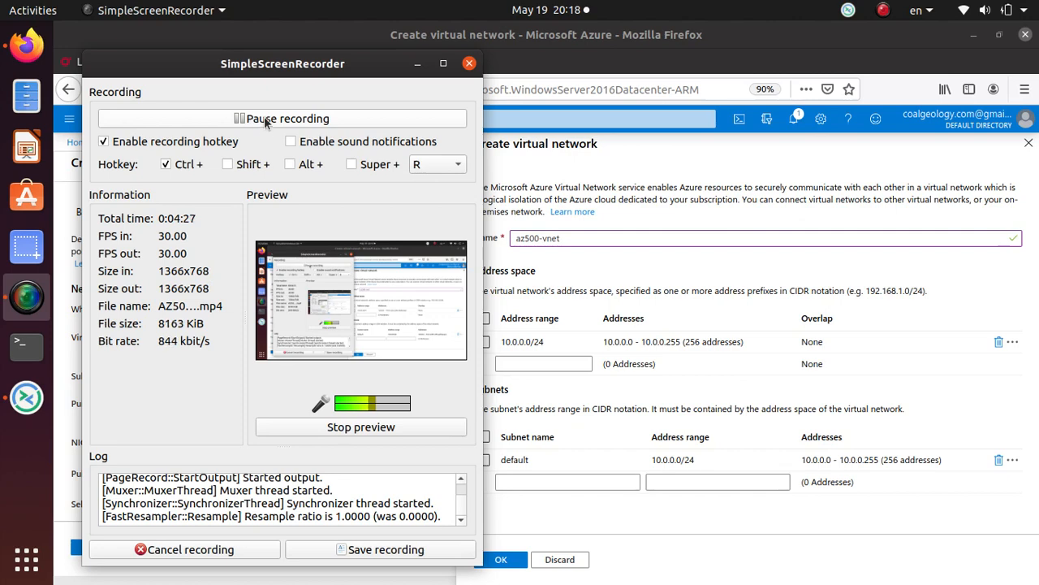
click(307, 121)
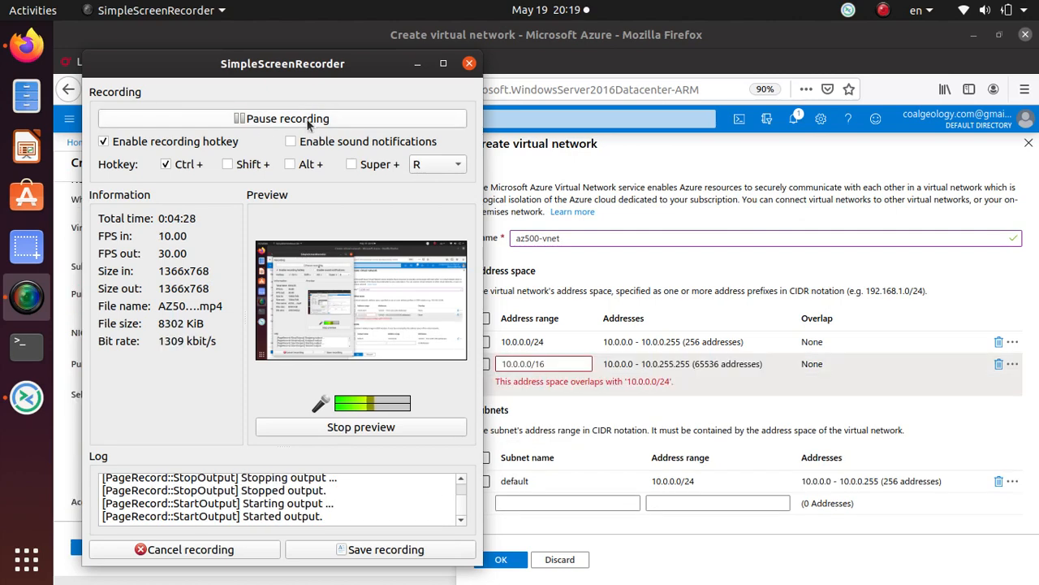
click(419, 64)
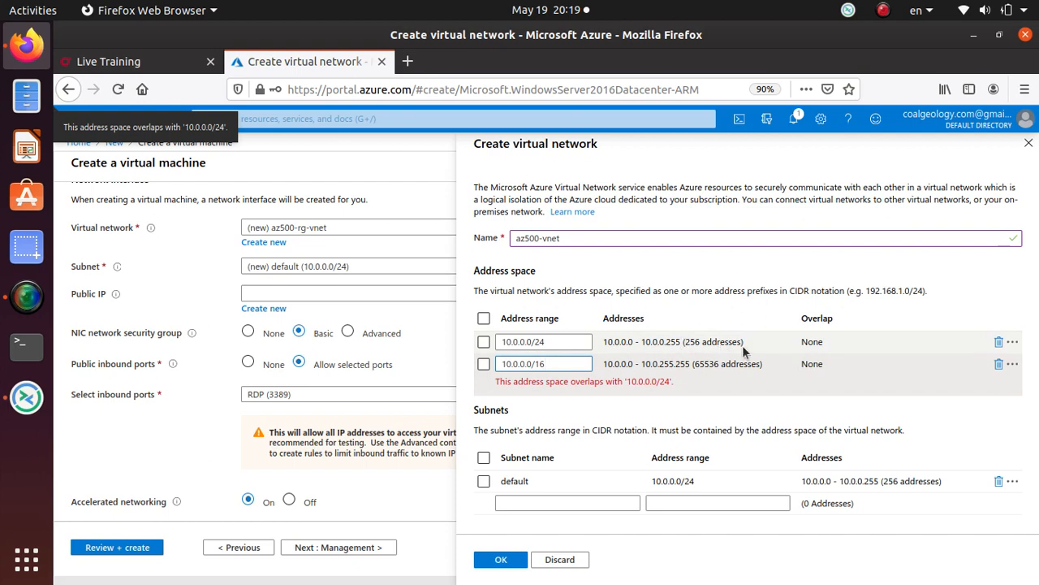
Delete the 10.0.0.0/24 address range and the default subnet
click(1005, 347)
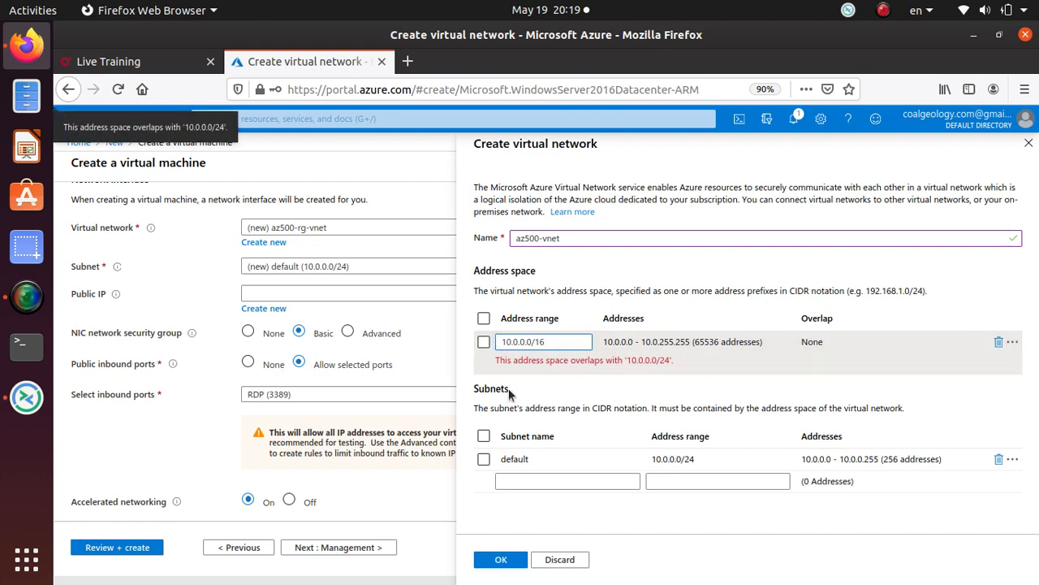
click(561, 355)
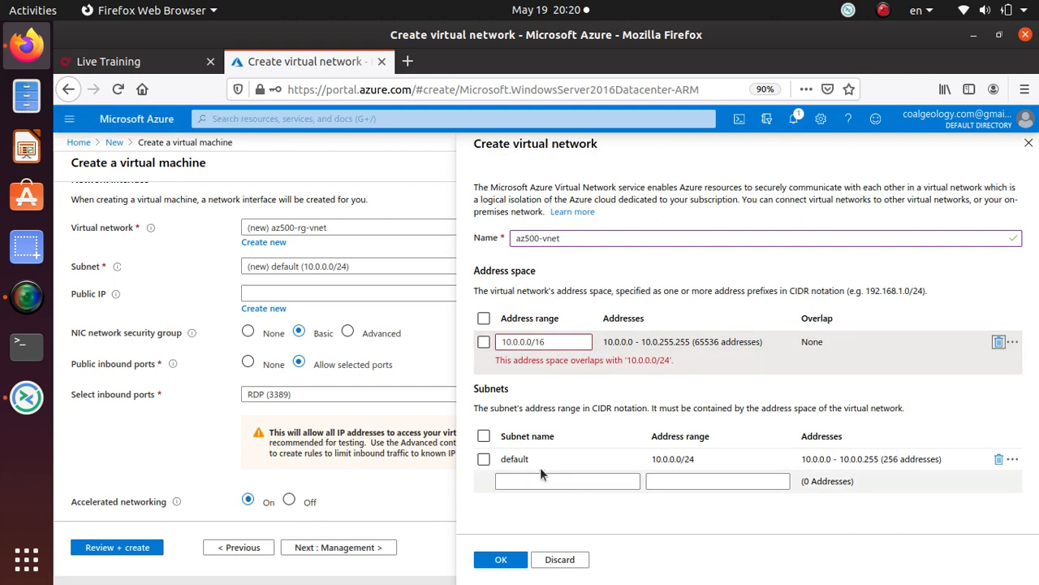
click(999, 460)
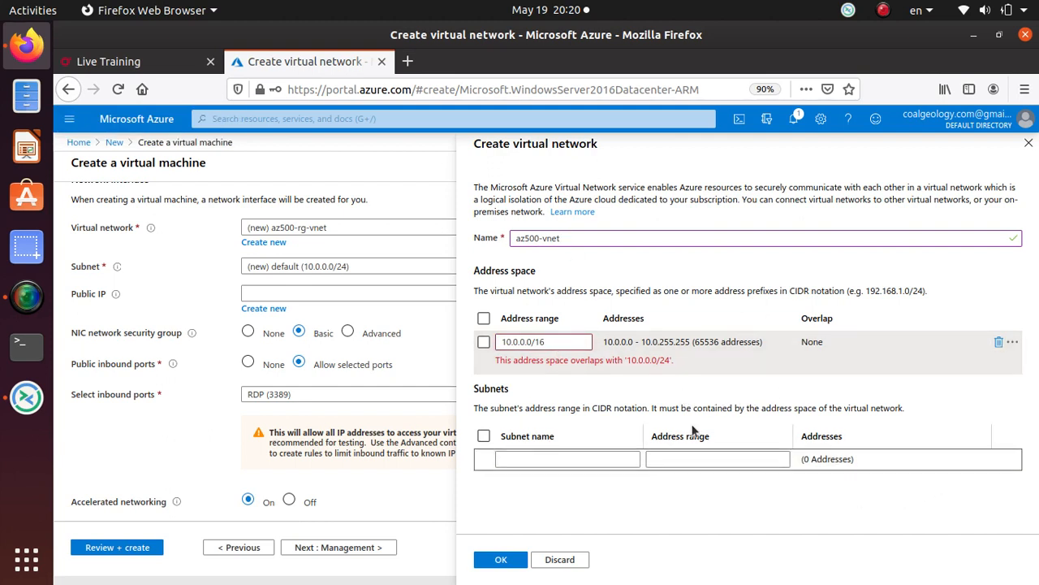
click(560, 458)
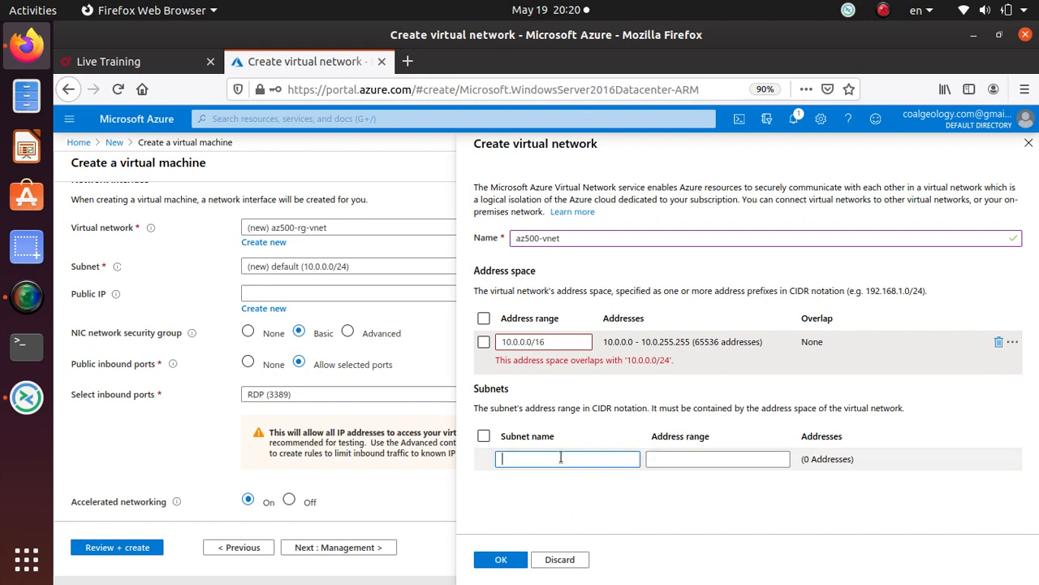
click(728, 317)
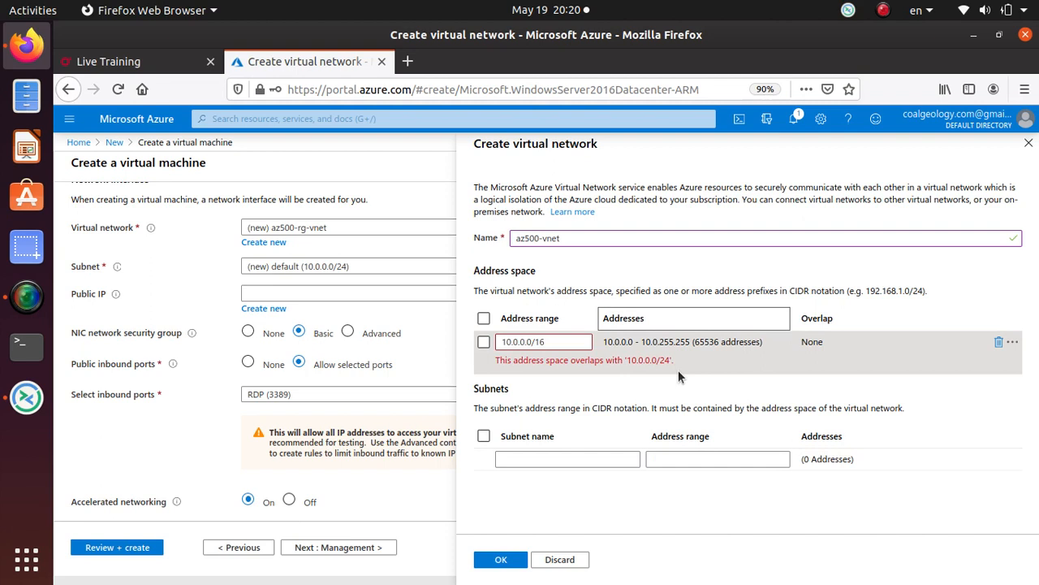
Change the remaining address range from 10.0.0.0 to 10.1.0.0
click(558, 341)
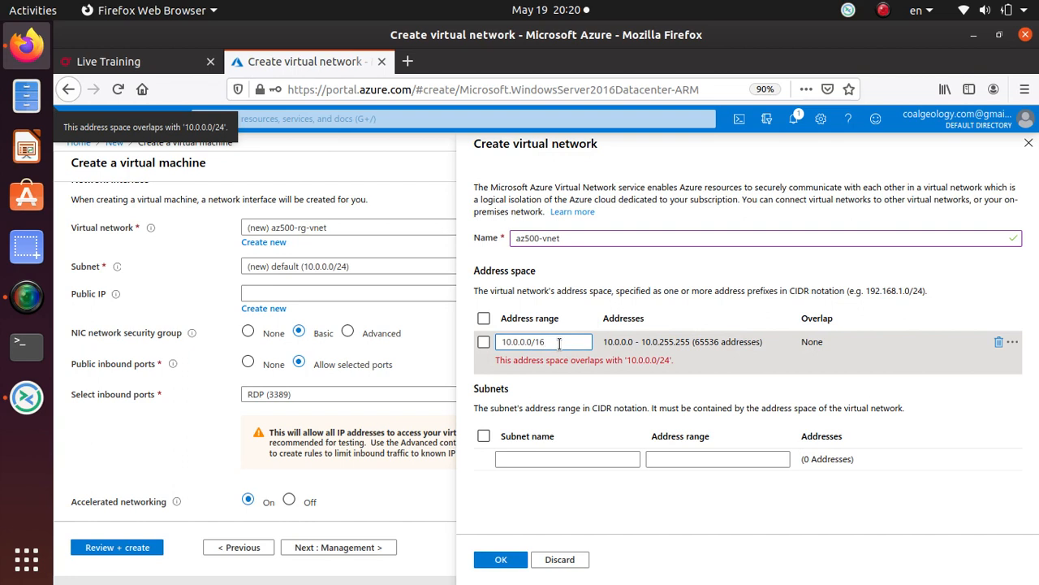
key(Left)
key(Left)
key(Left)
key(BackSpace)
text(1)
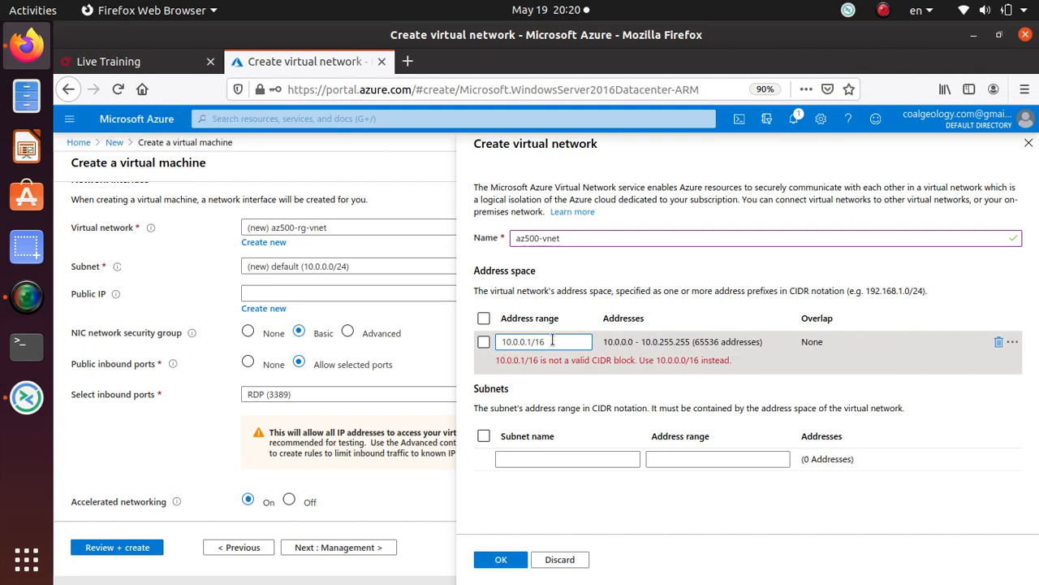
key(BackSpace)
key(BackSpace)
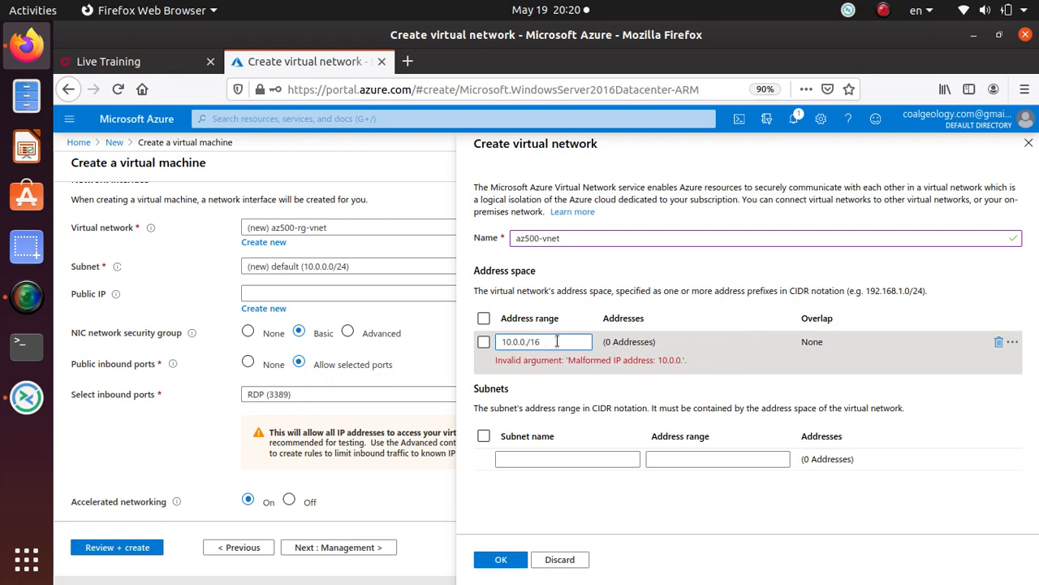
text(.)
key(BackSpace)
text(1.0)
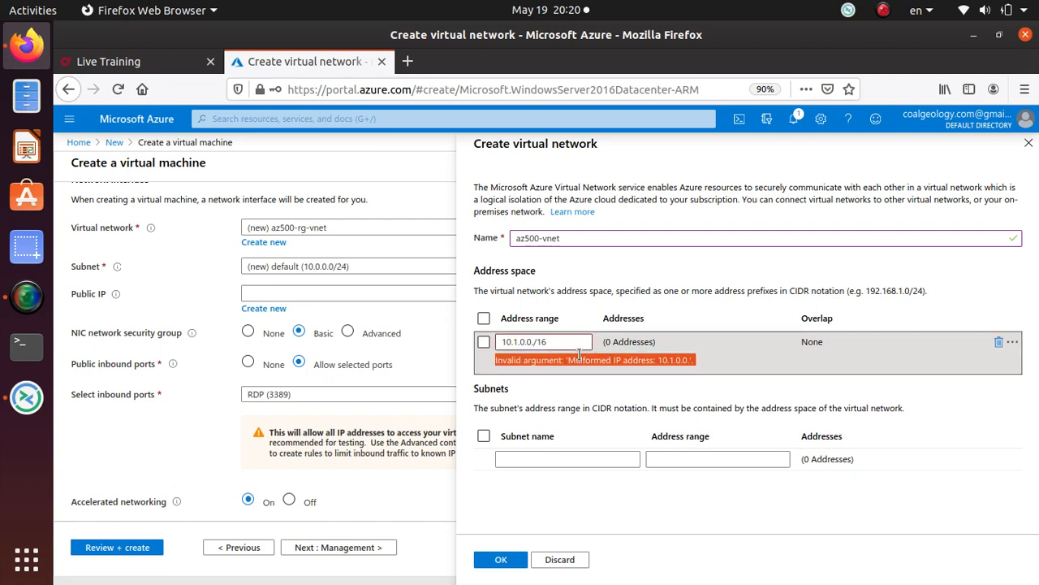
Fix the address range prefix so it reads 10.1.0.0/16
triple_click(539, 357)
triple_click(533, 343)
double_click(552, 341)
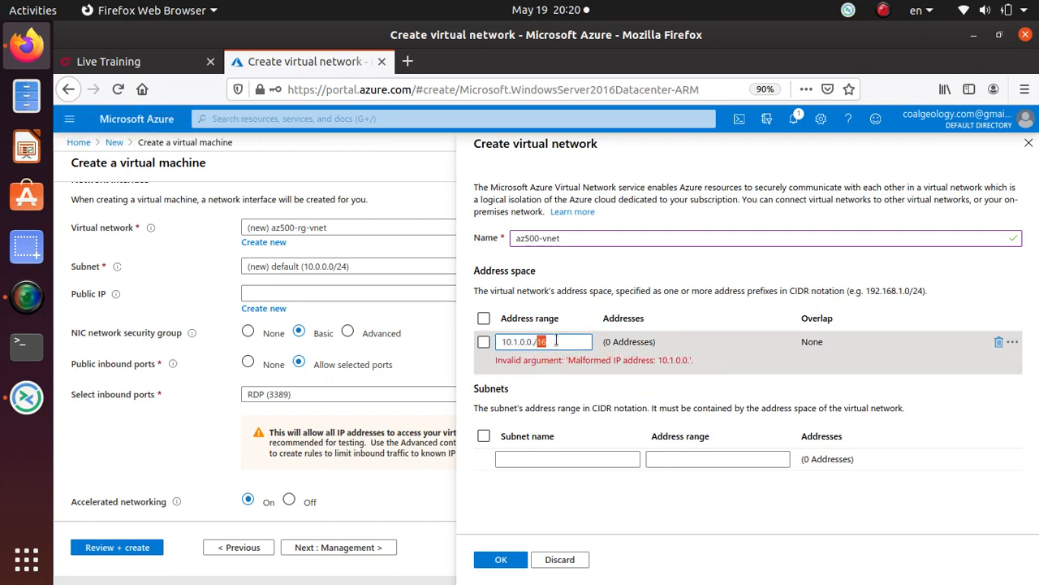
click(579, 375)
triple_click(567, 341)
double_click(567, 341)
key(BackSpace)
key(BackSpace)
key(BackSpace)
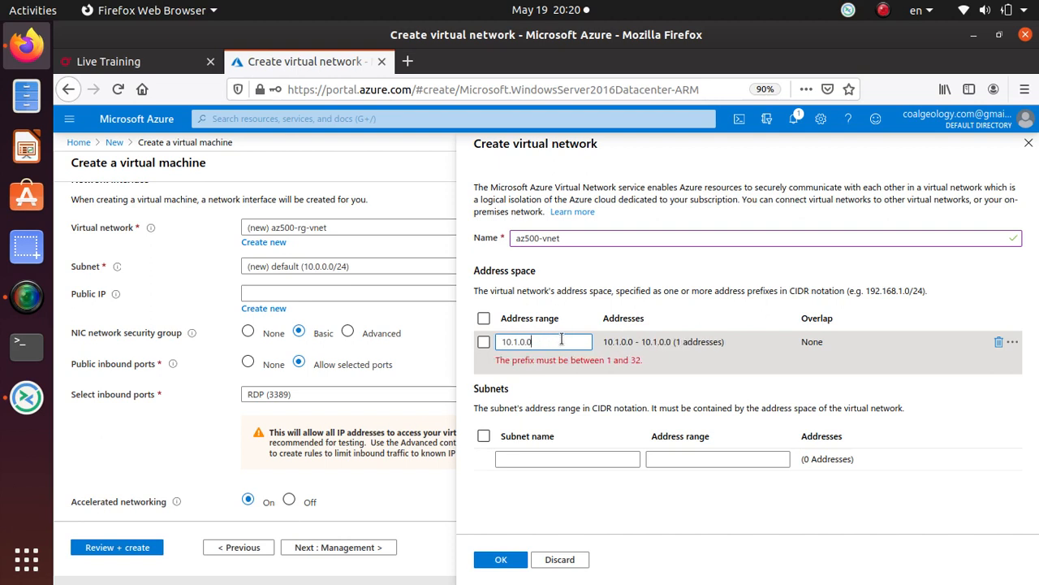
text(/16)
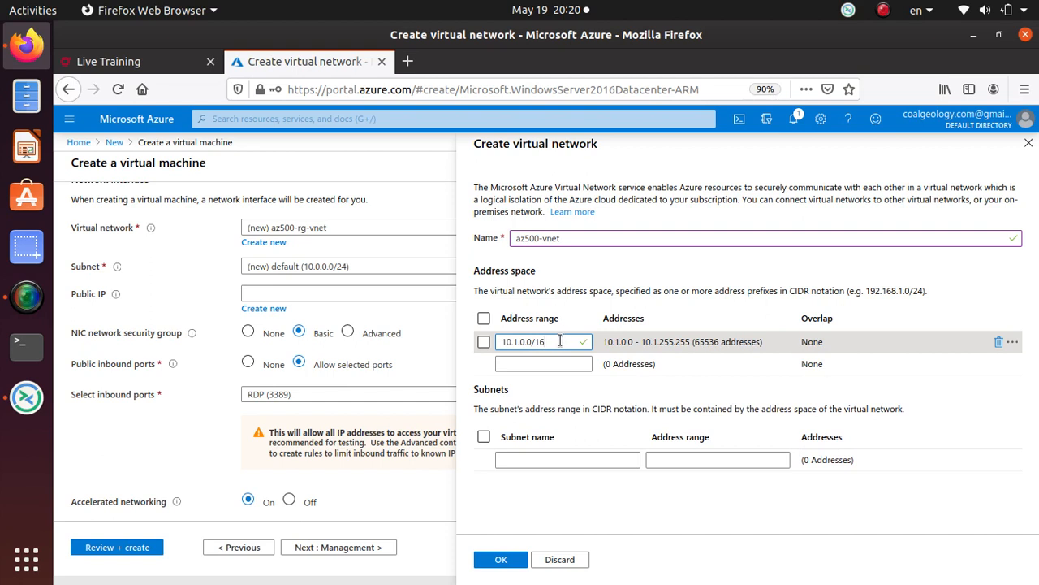
Name the new subnet SubnetA, correcting a mistyped name, and give it address range 10.1.0.0/24
click(546, 461)
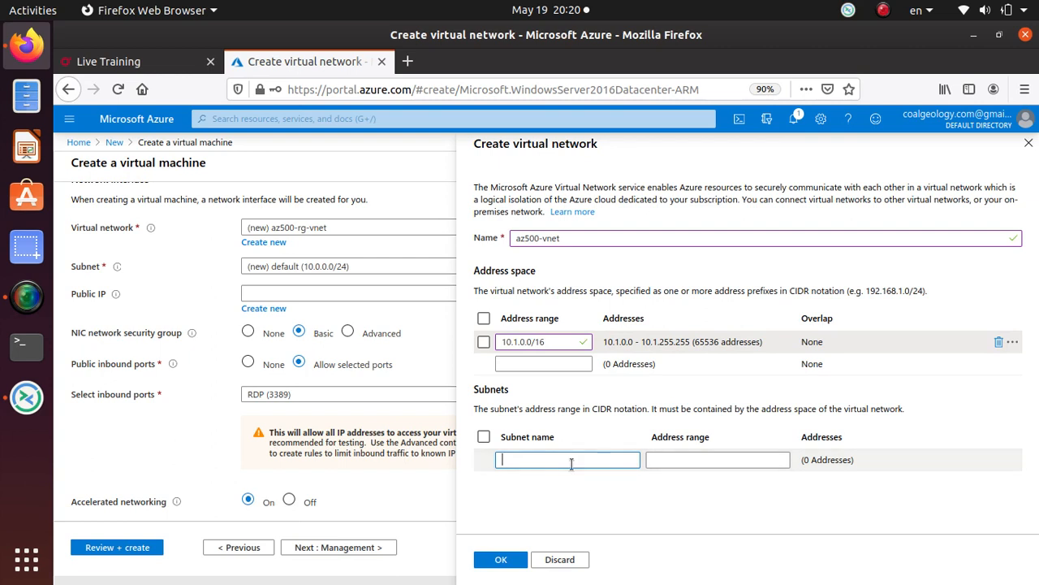
text(10.1)
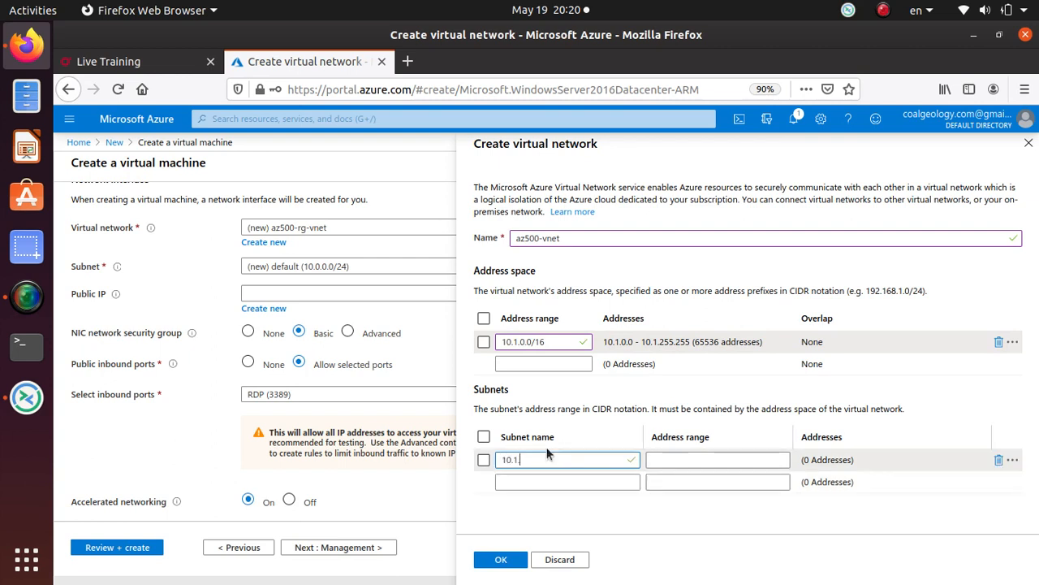
text(.0.)
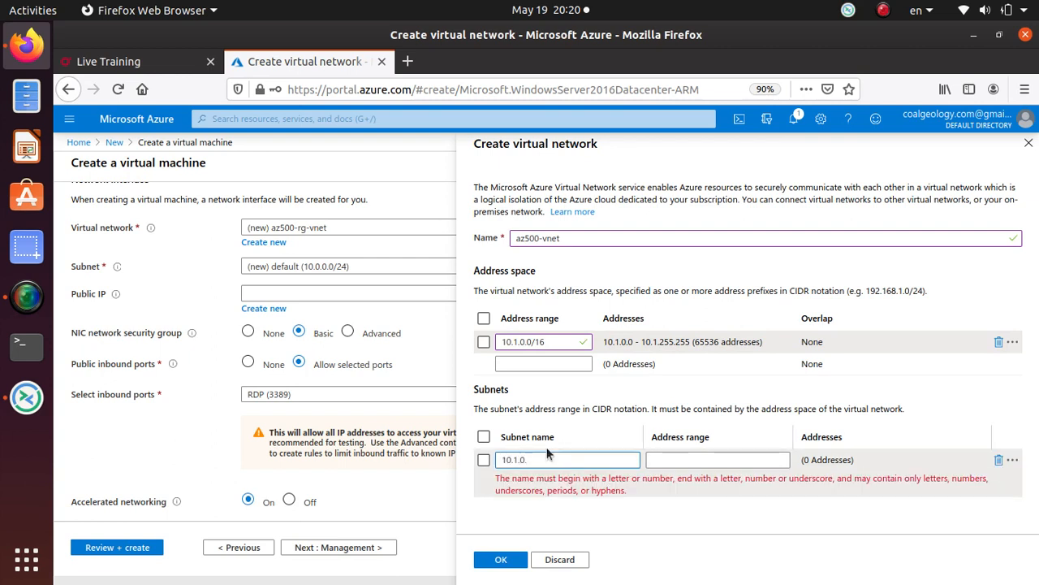
text(0/24)
key(Tab)
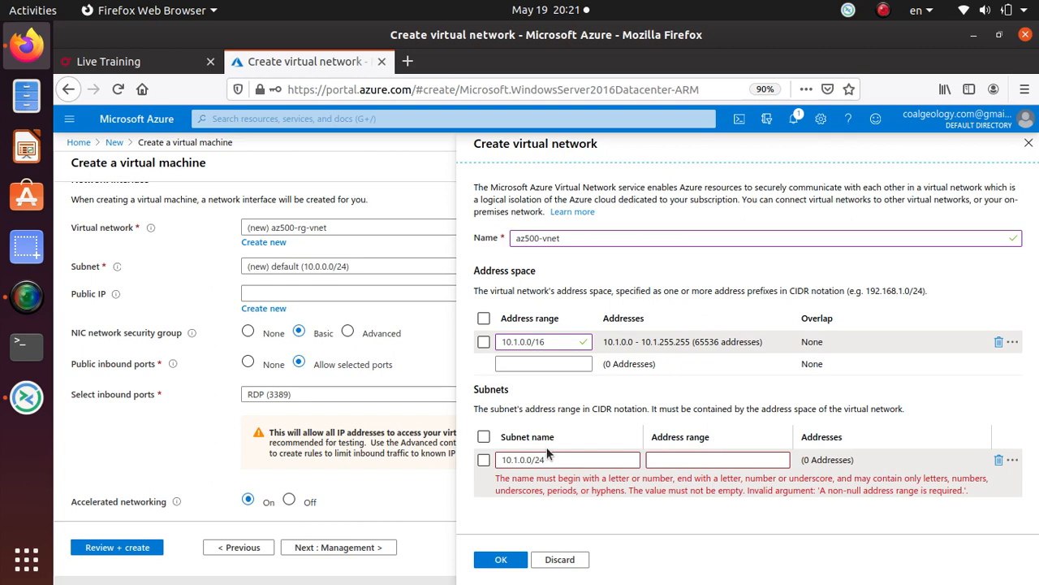
click(546, 452)
drag(546, 452, 490, 466)
text(Sub)
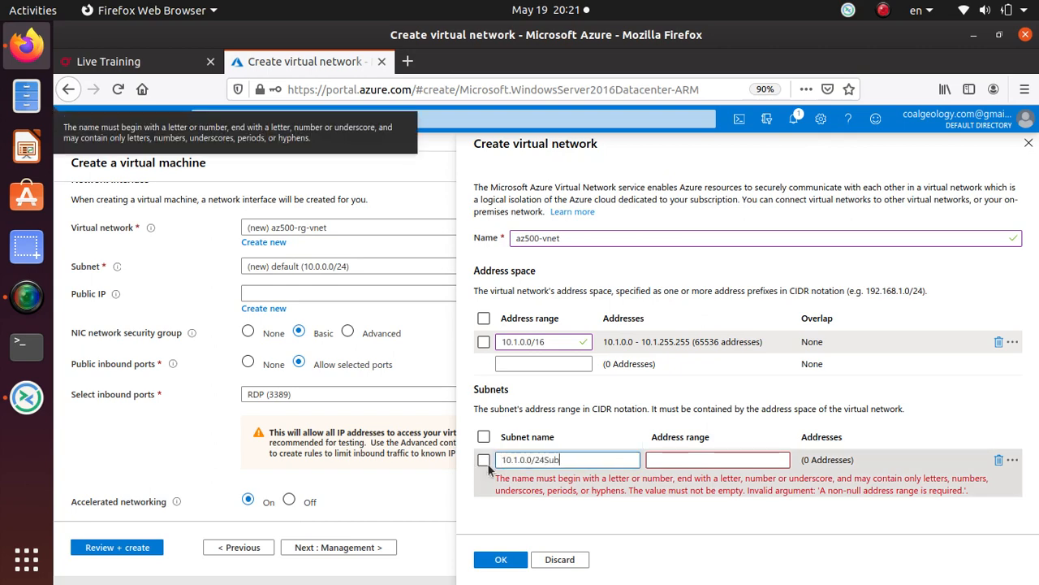
text(netA)
key(BackSpace)
key(BackSpace)
key(BackSpace)
key(BackSpace)
key(BackSpace)
key(BackSpace)
key(BackSpace)
key(BackSpace)
key(BackSpace)
key(BackSpace)
key(BackSpace)
key(BackSpace)
key(BackSpace)
key(BackSpace)
key(BackSpace)
key(BackSpace)
key(BackSpace)
key(BackSpace)
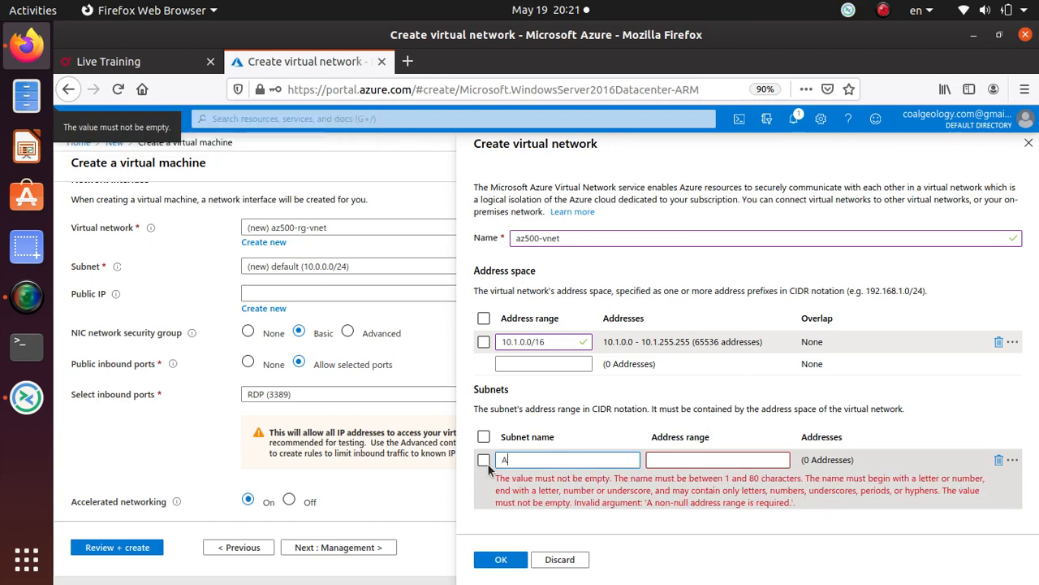
key(BackSpace)
text(Subne)
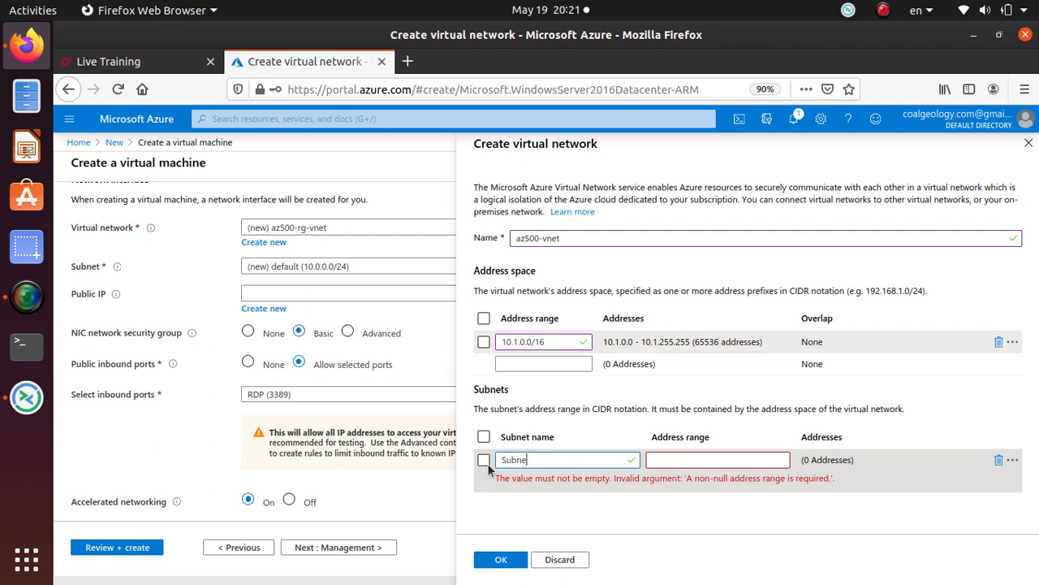
text(tA)
key(Tab)
text(10.1.)
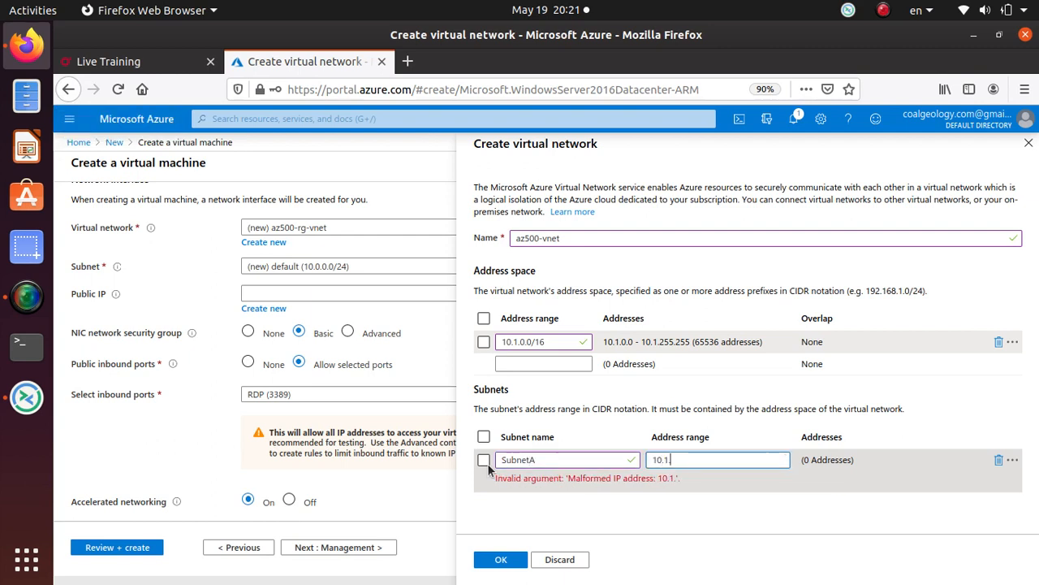
text(0.0/)
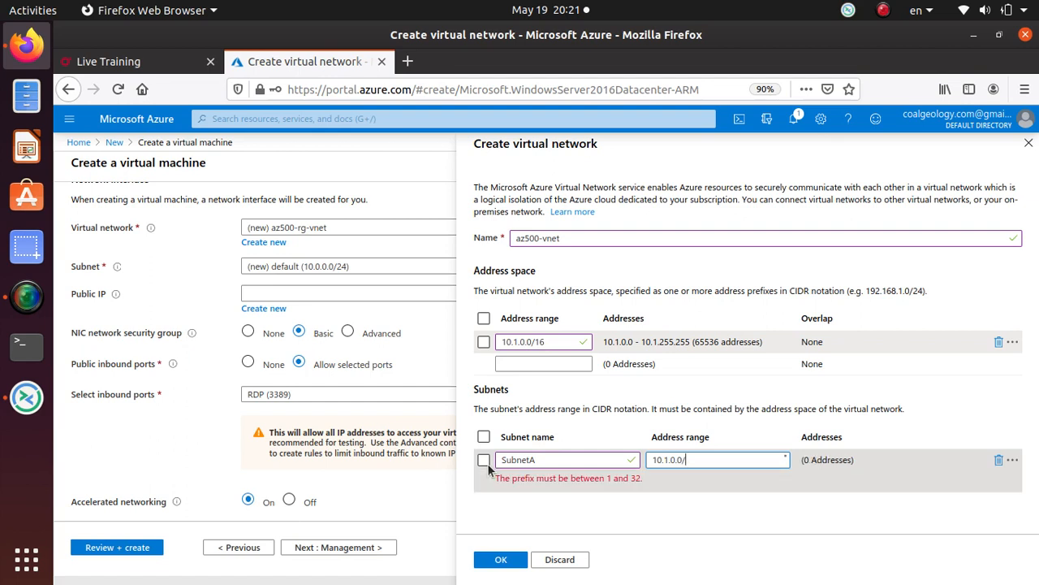
text(24)
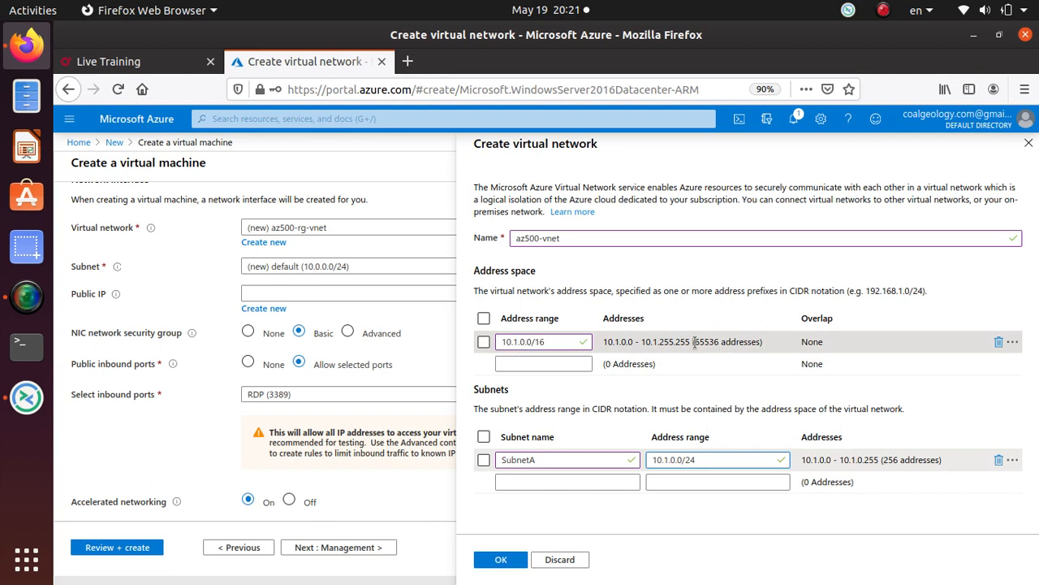
drag(694, 342, 756, 342)
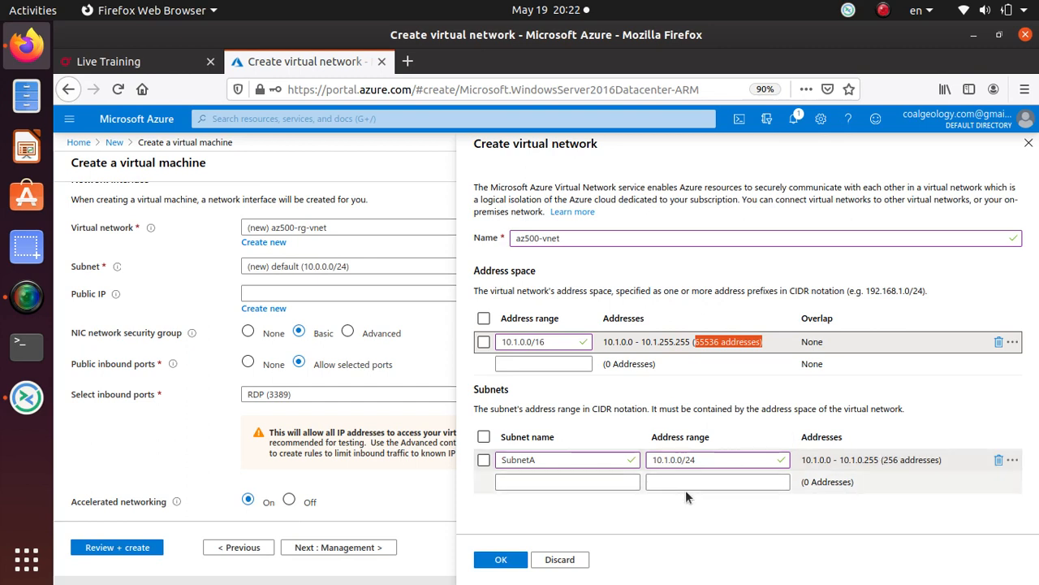
Confirm az500-vnet and keep the NIC security group at Basic, allowing inbound RDP 3389
click(499, 559)
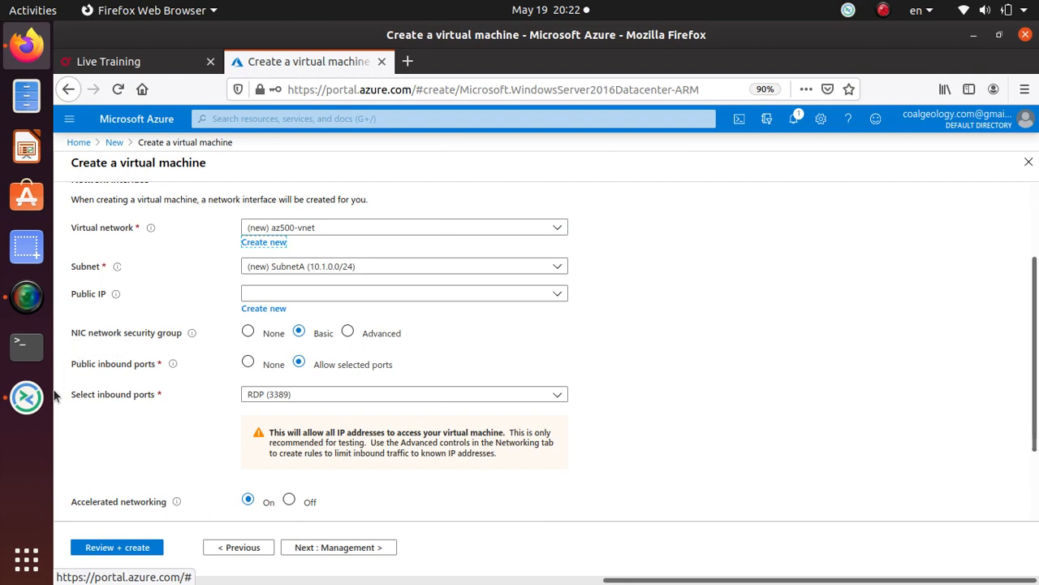
click(348, 331)
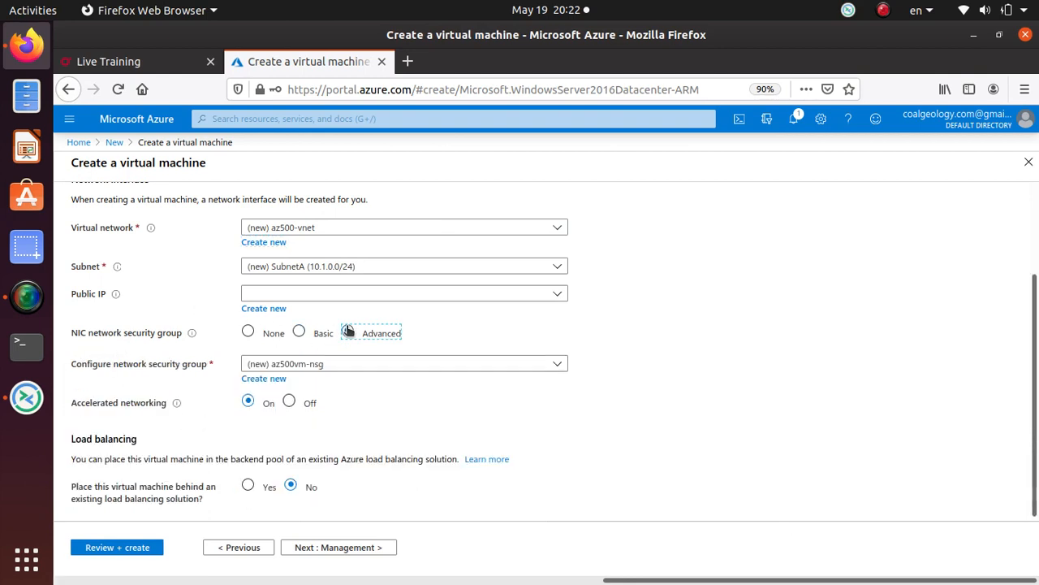
click(301, 333)
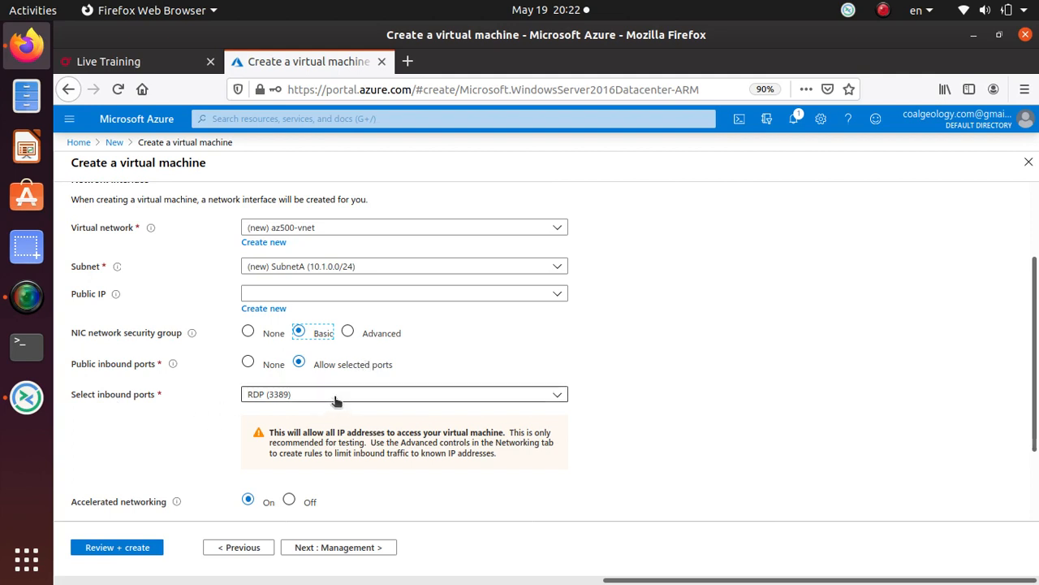
click(271, 438)
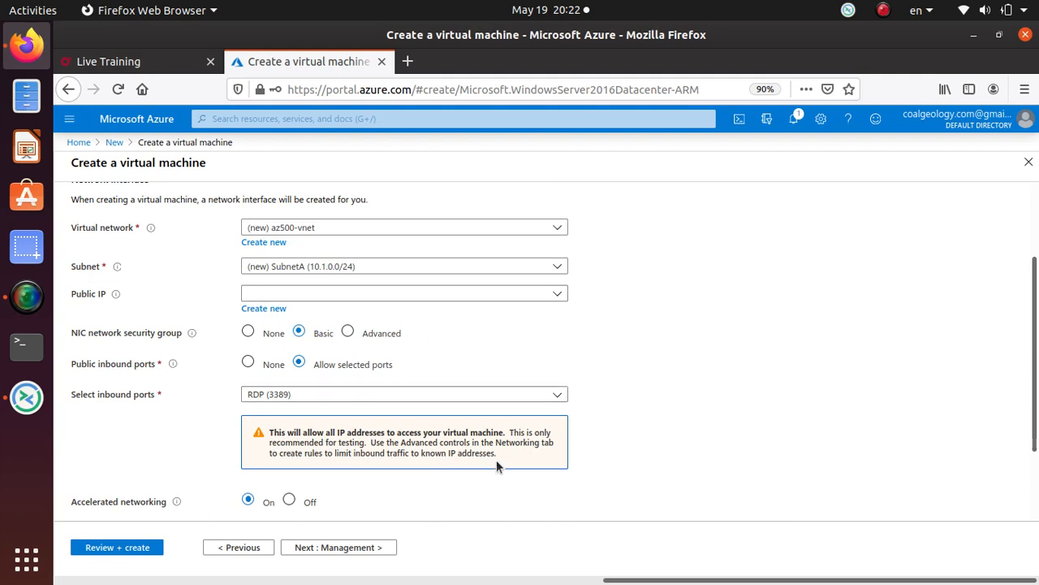
scroll(494, 458, down, 2)
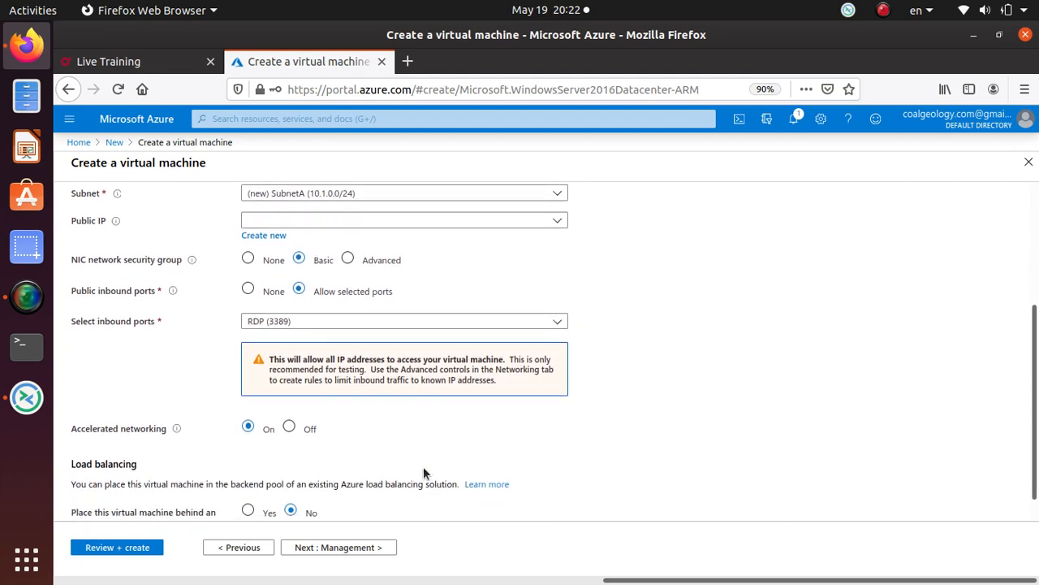
scroll(315, 443, down, 1)
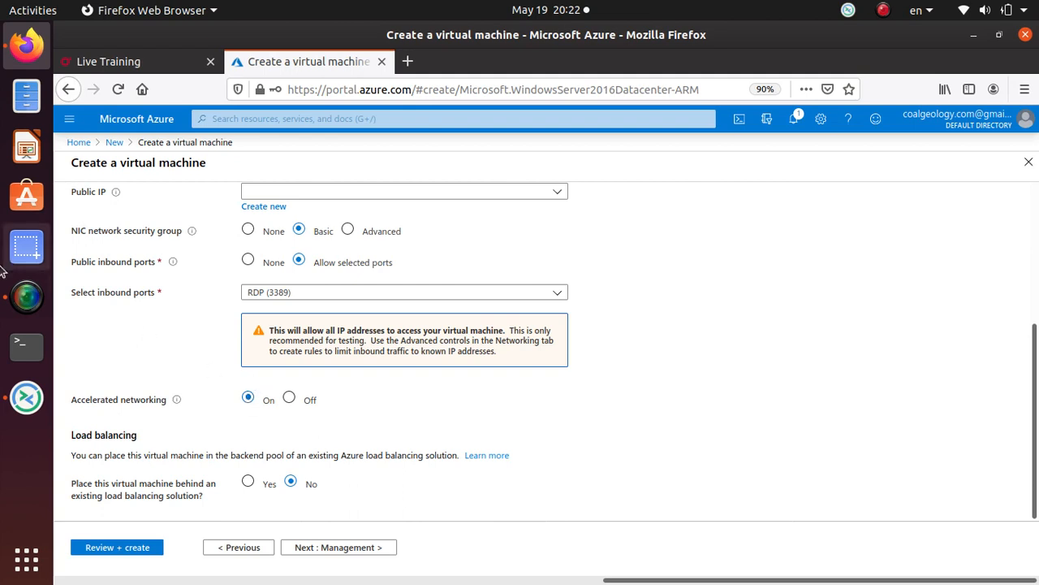
click(25, 301)
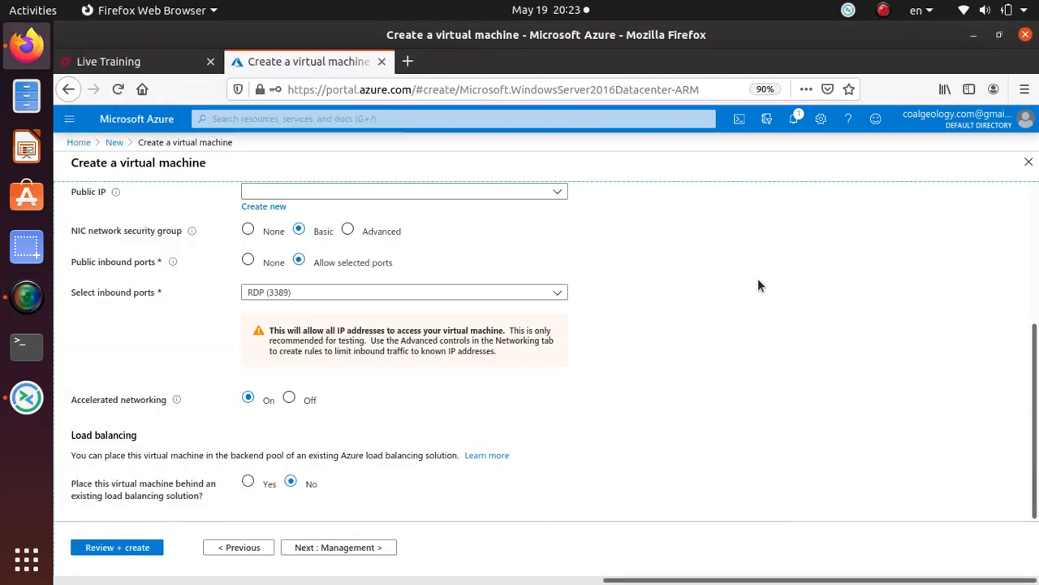
click(758, 279)
Go to the Management settings and set OS guest diagnostics to On
click(370, 550)
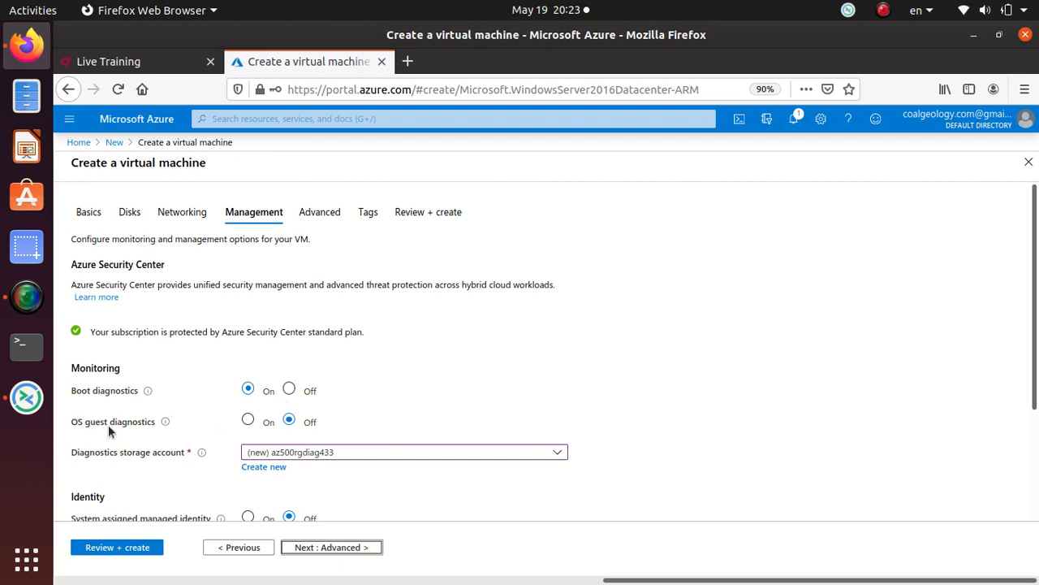
click(248, 420)
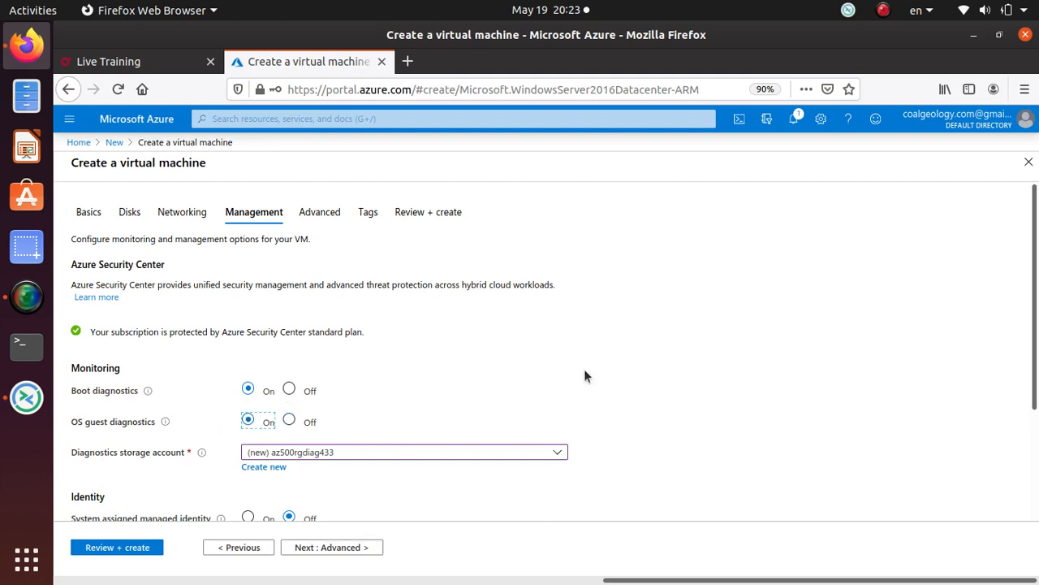
scroll(586, 375, down, 2)
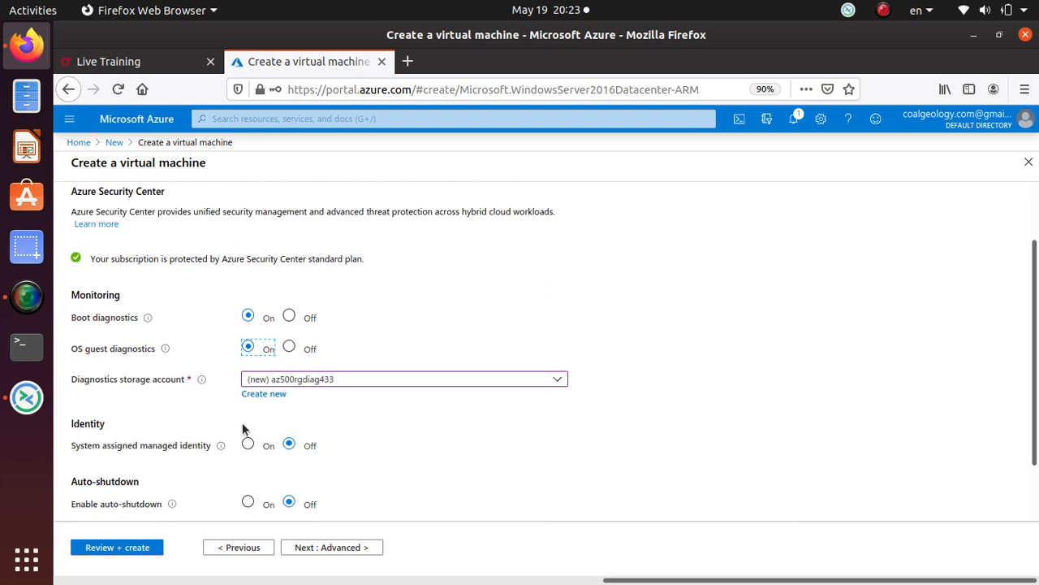
click(291, 347)
click(248, 347)
Create diagnostics storage account az500rgdiagstorage as StorageV2 with locally-redundant (LRS) replication
click(268, 398)
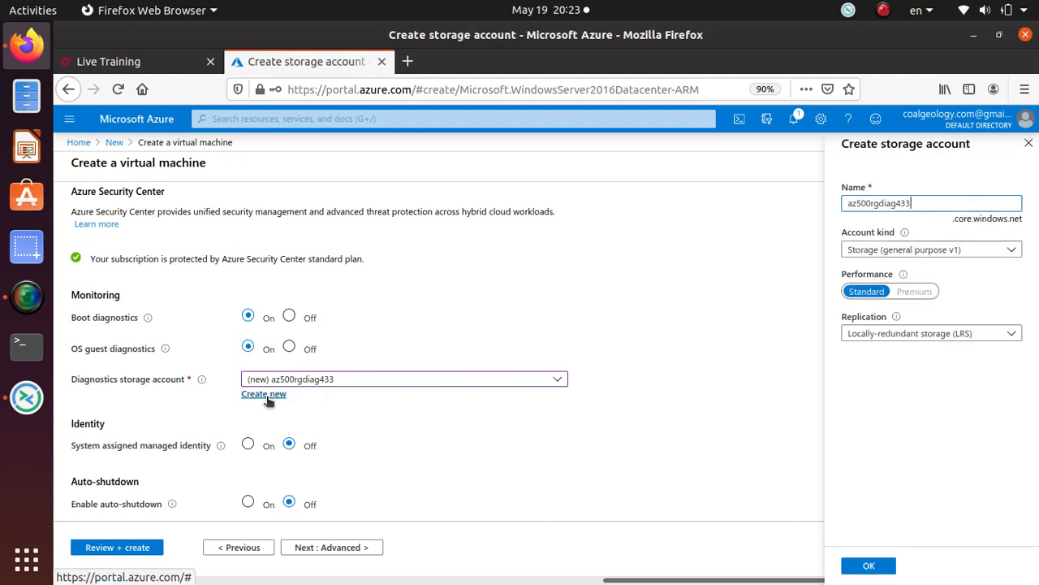
drag(932, 204, 896, 203)
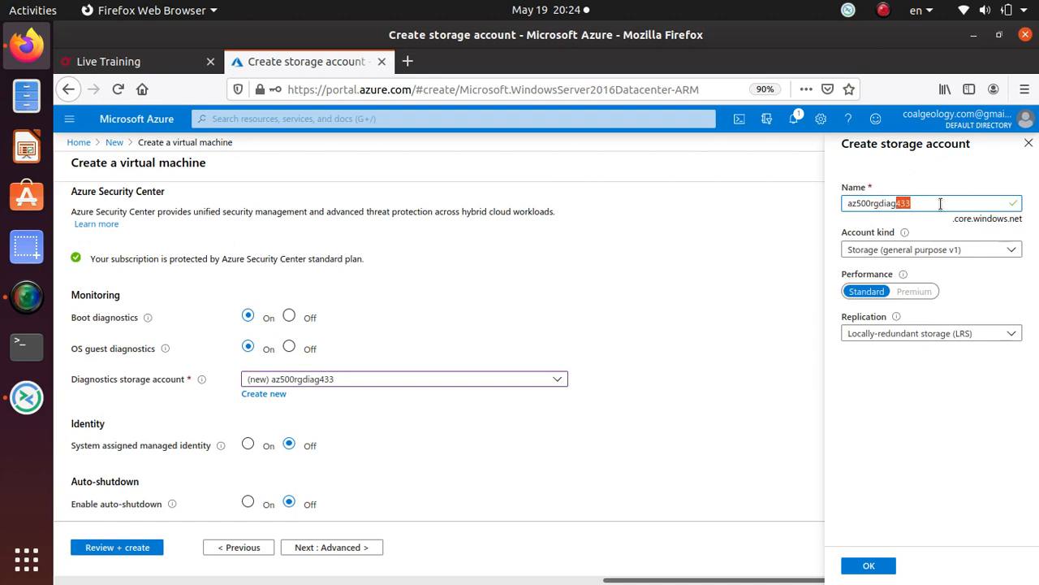
text(storage)
click(893, 253)
click(910, 269)
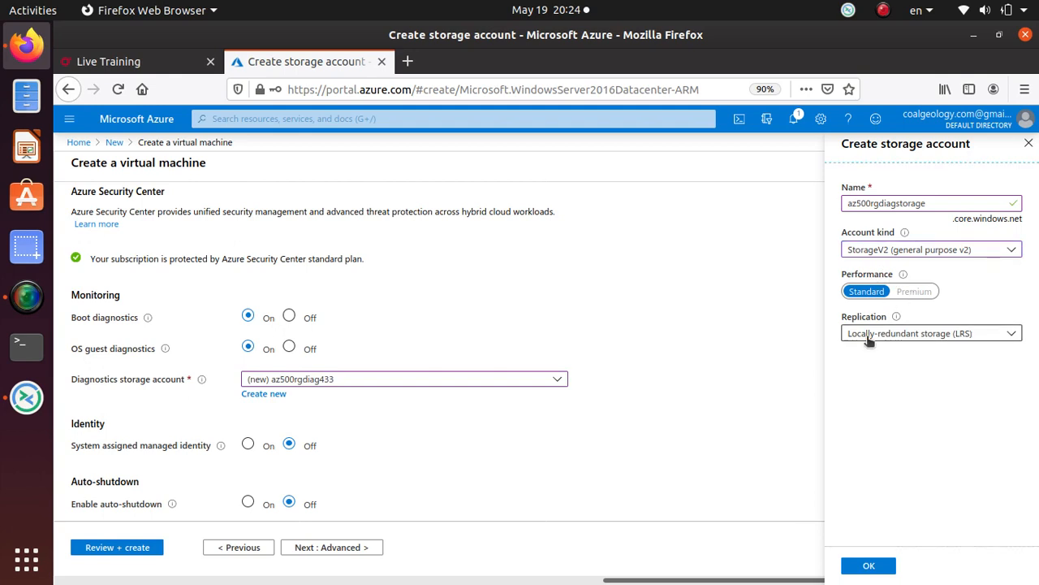
click(907, 334)
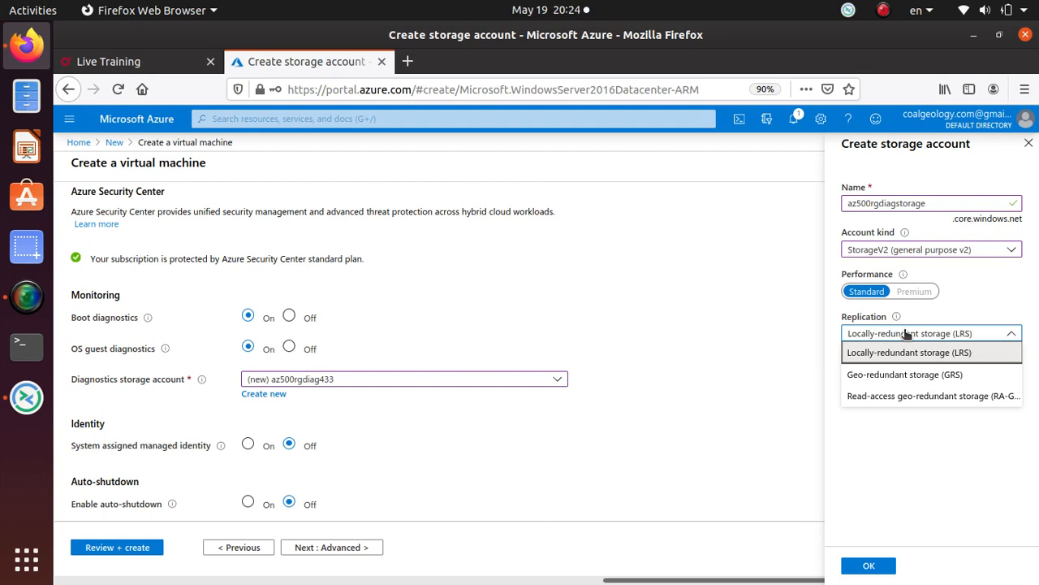
click(907, 335)
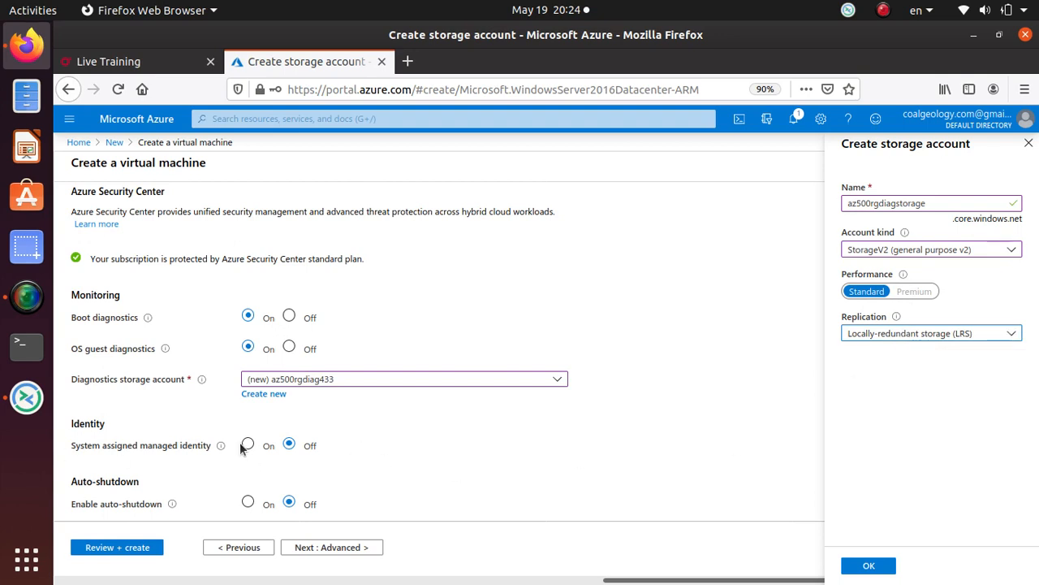
scroll(242, 442, down, 2)
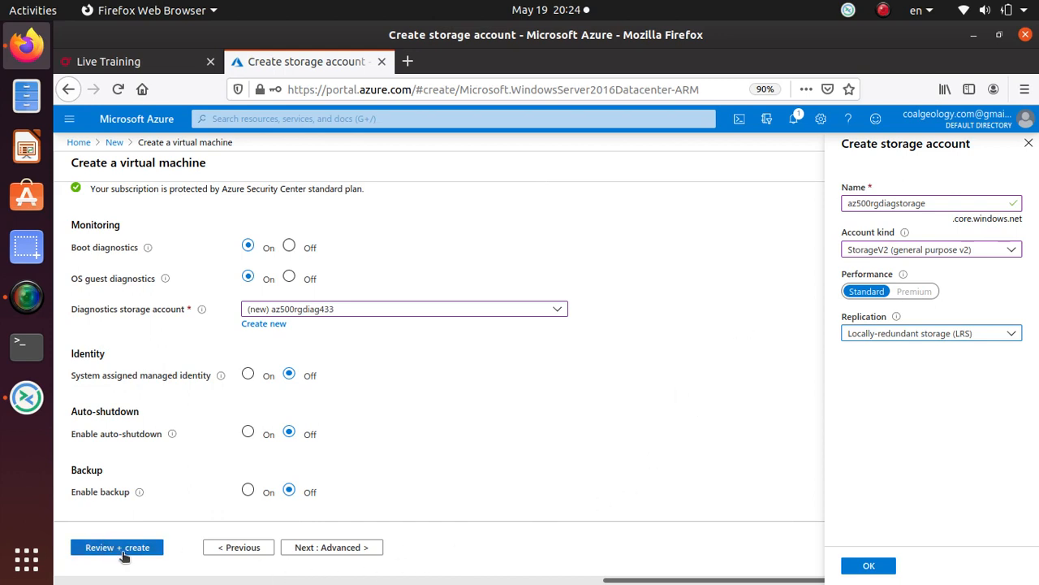
click(868, 565)
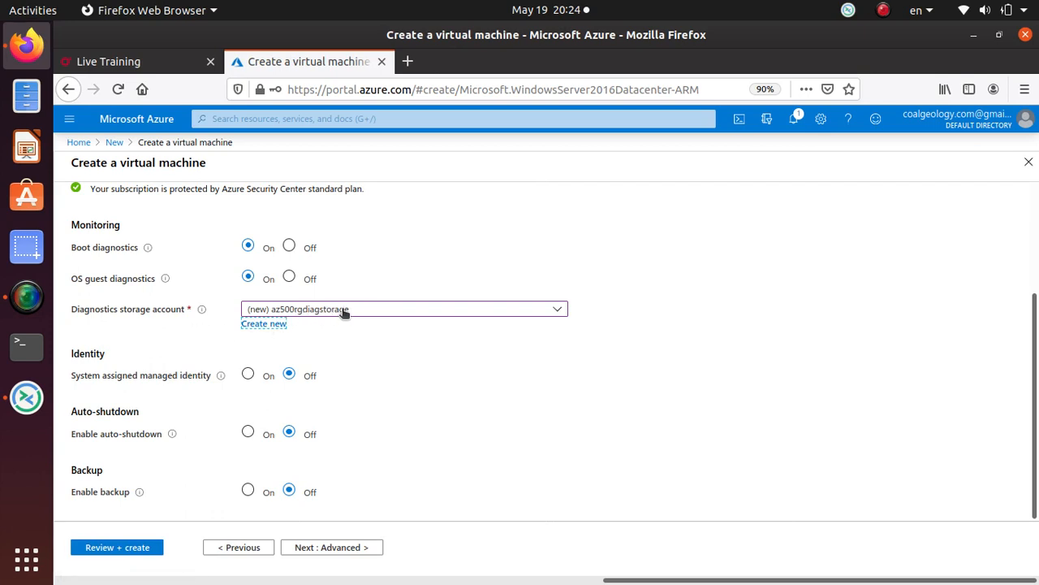
Look through the Advanced settings with no extensions and Gen 1, then continue to Tags
click(350, 552)
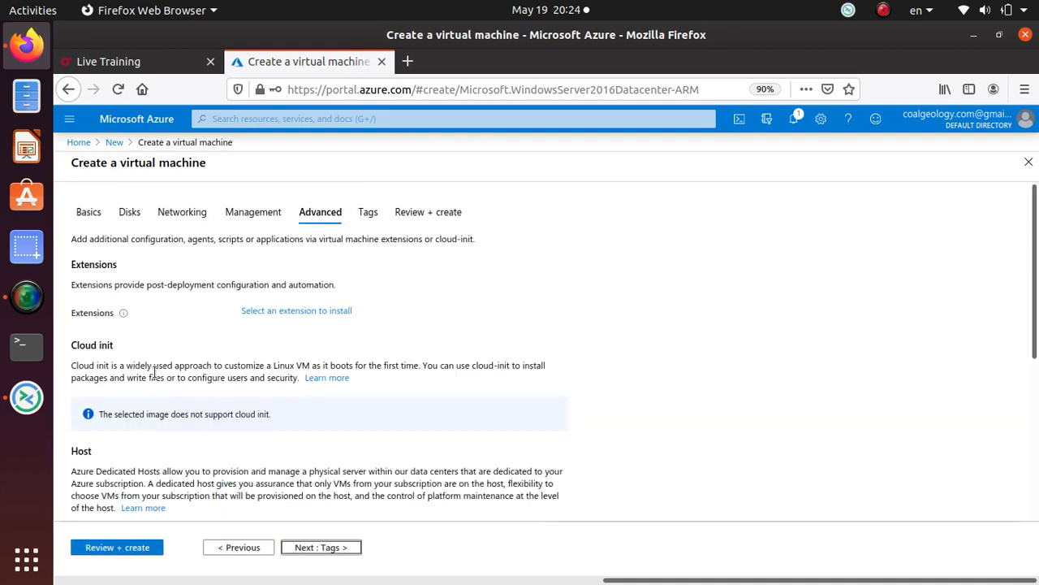
scroll(155, 383, down, 5)
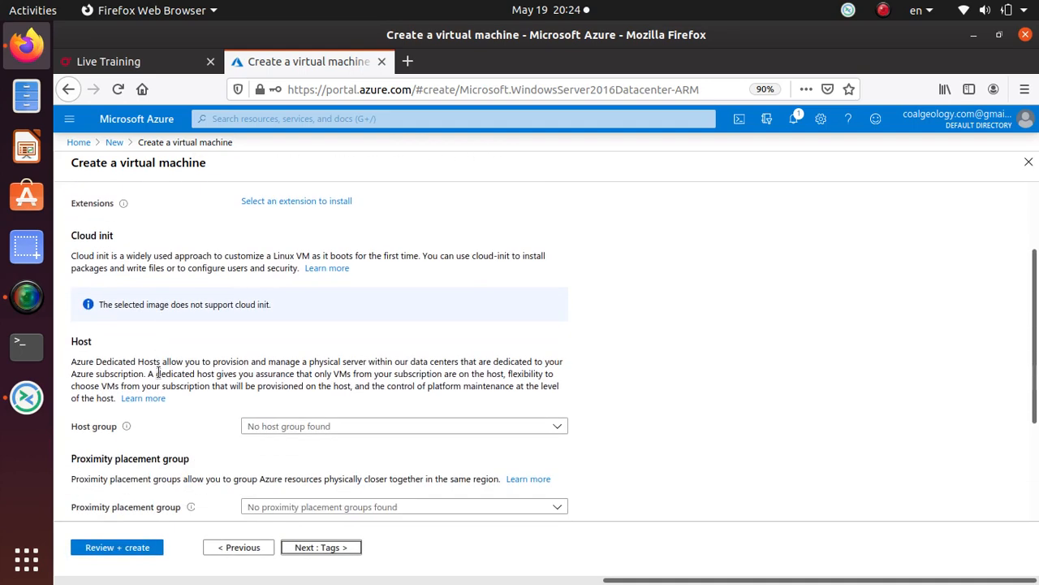
scroll(158, 367, down, 1)
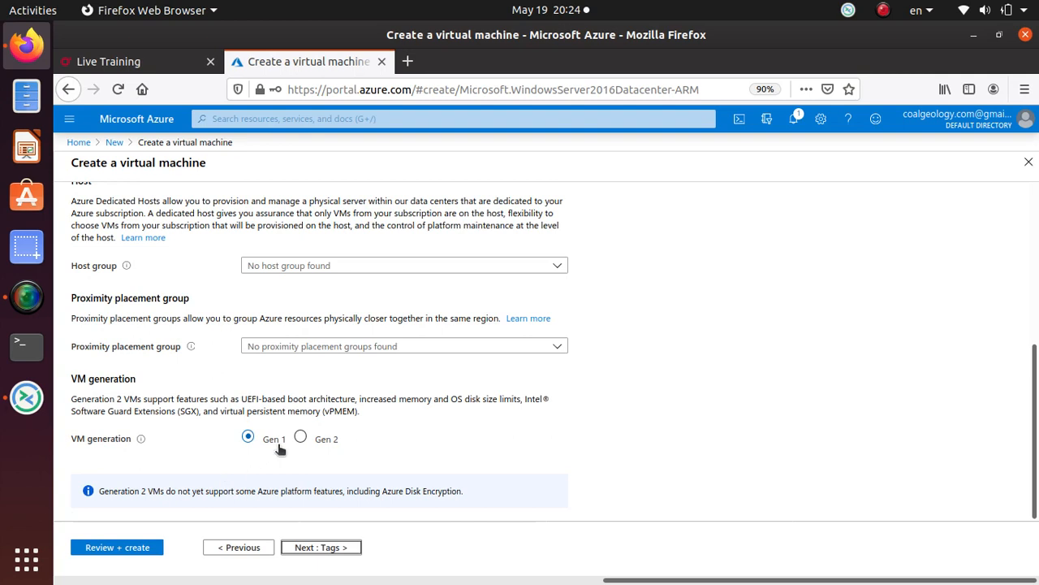
click(308, 549)
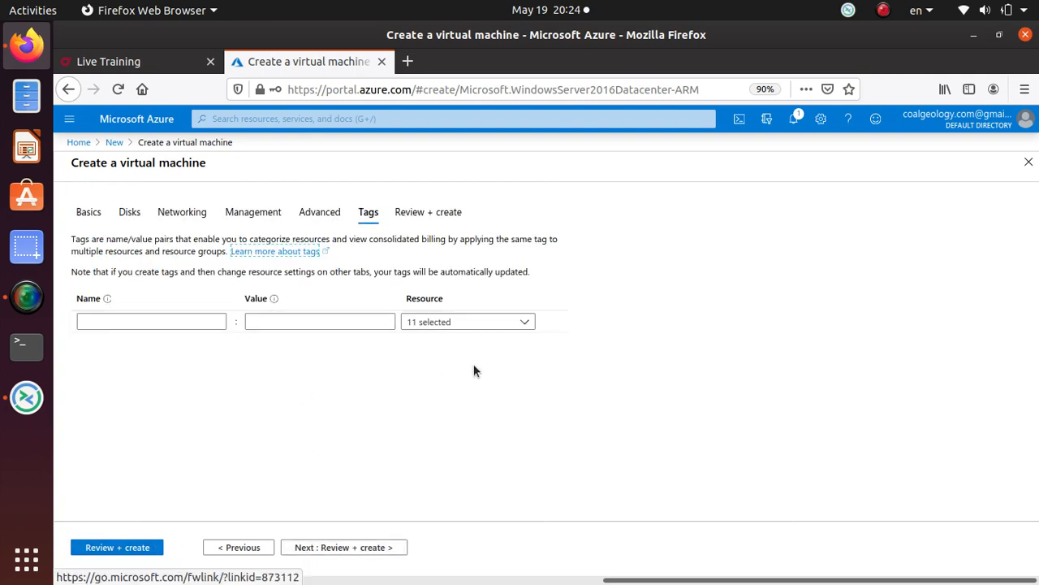
Review the validated az500vm summary and submit the VM for creation
click(366, 549)
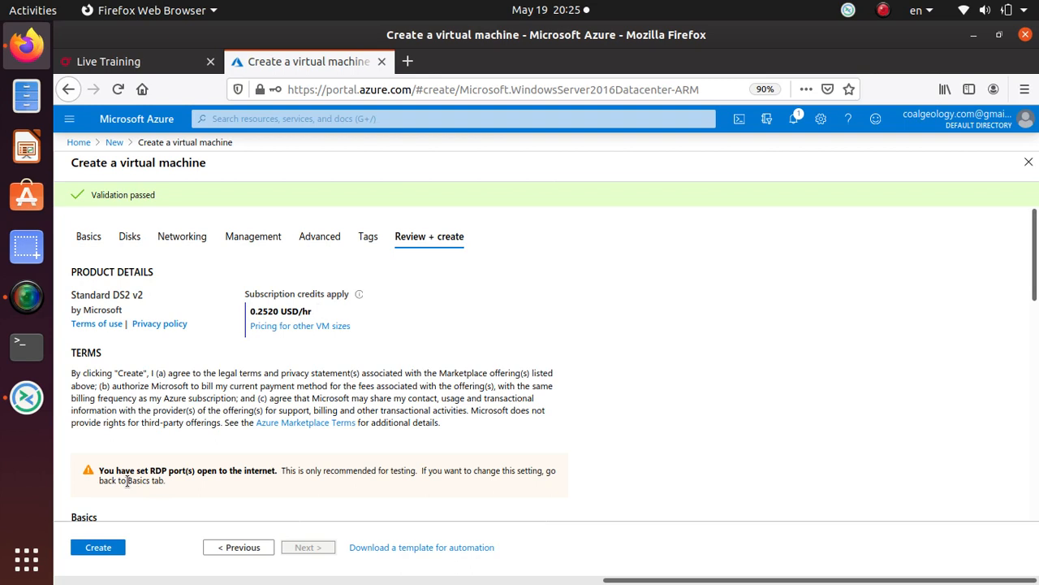
scroll(112, 466, down, 5)
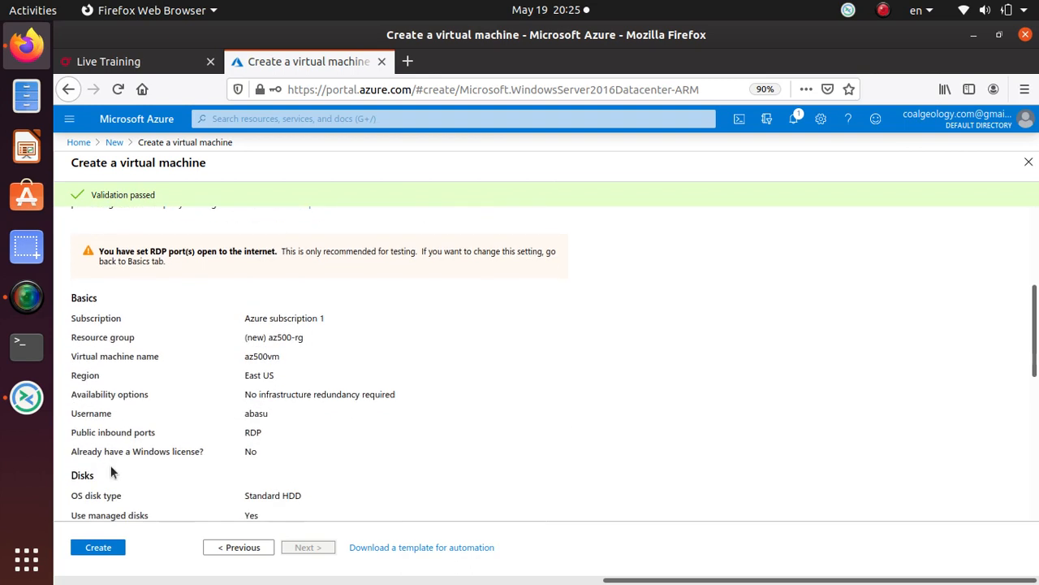
scroll(111, 471, down, 10)
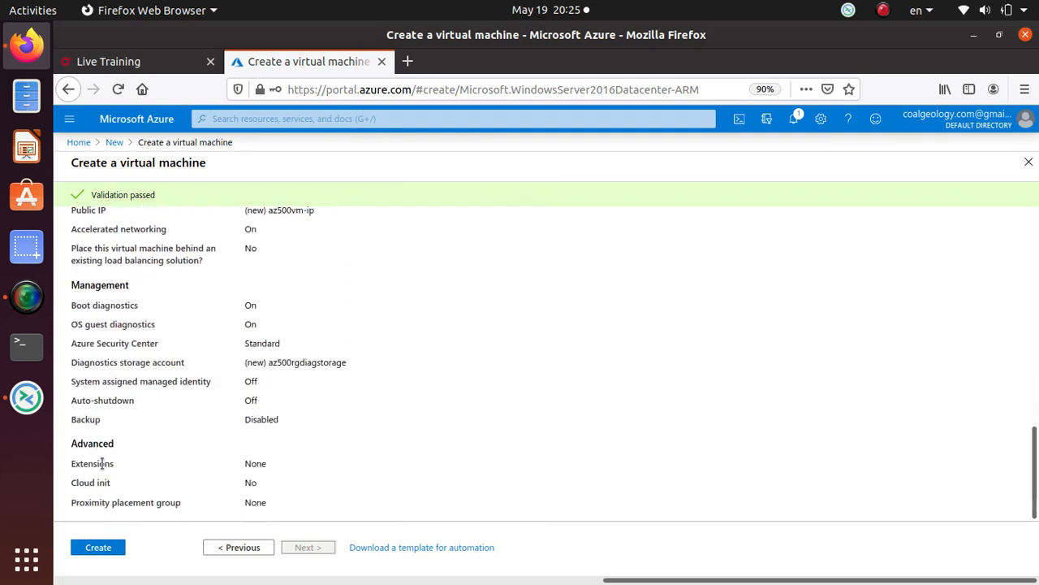
click(110, 546)
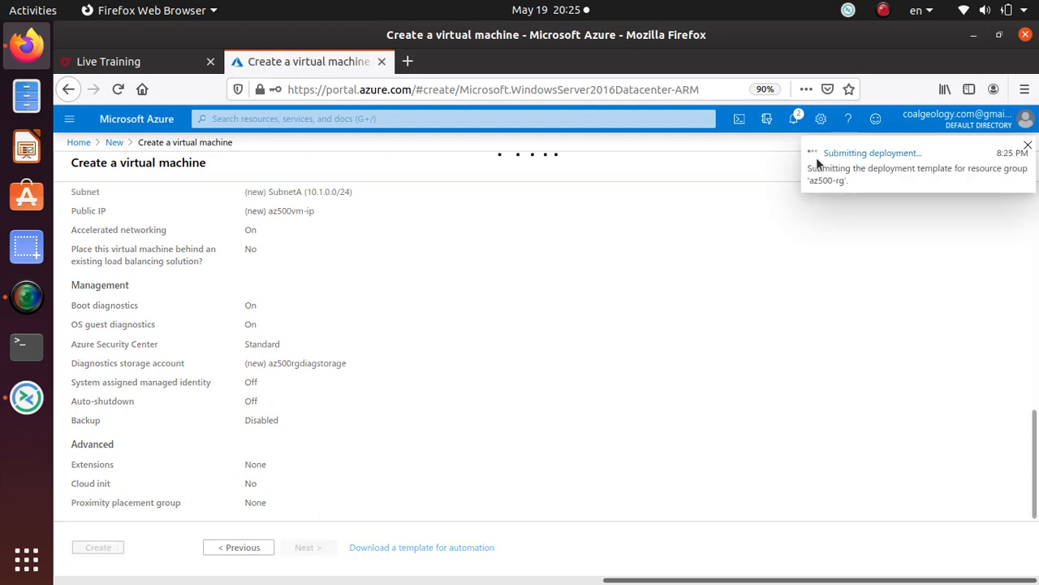
Check the notifications for the az500-rg deployment's progress, closing and reopening them
click(796, 120)
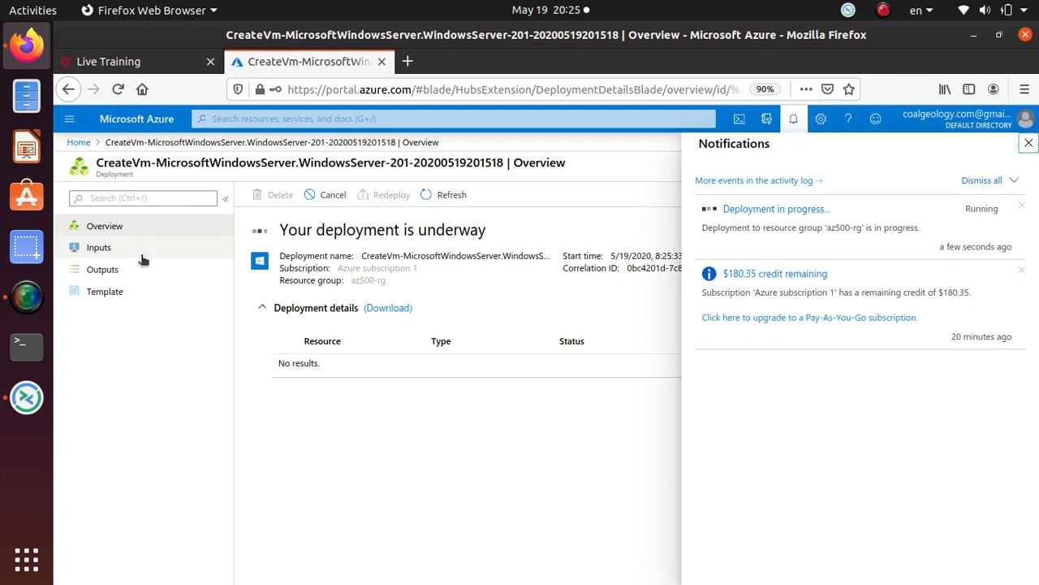
click(1029, 143)
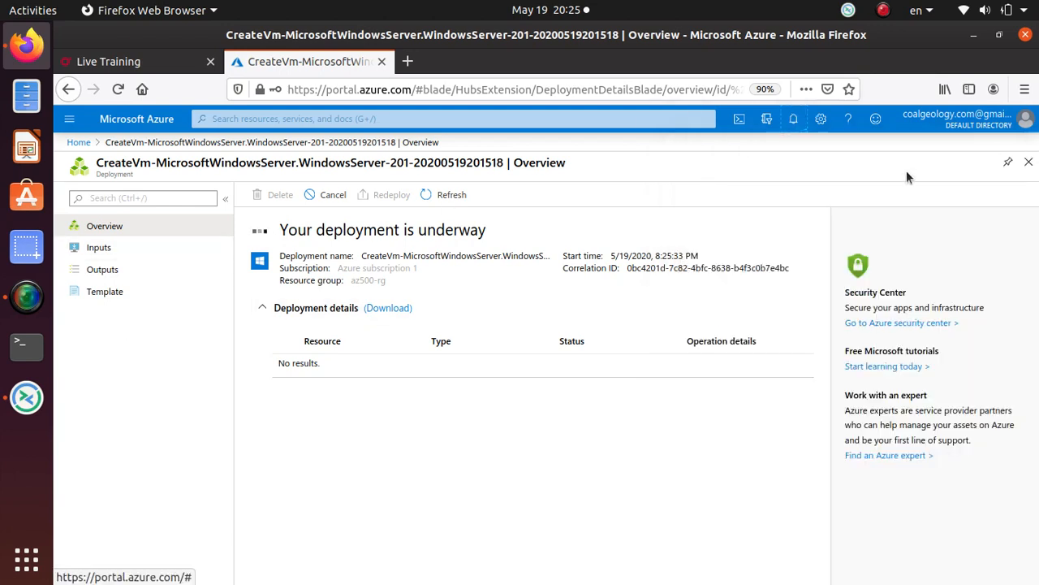
click(793, 120)
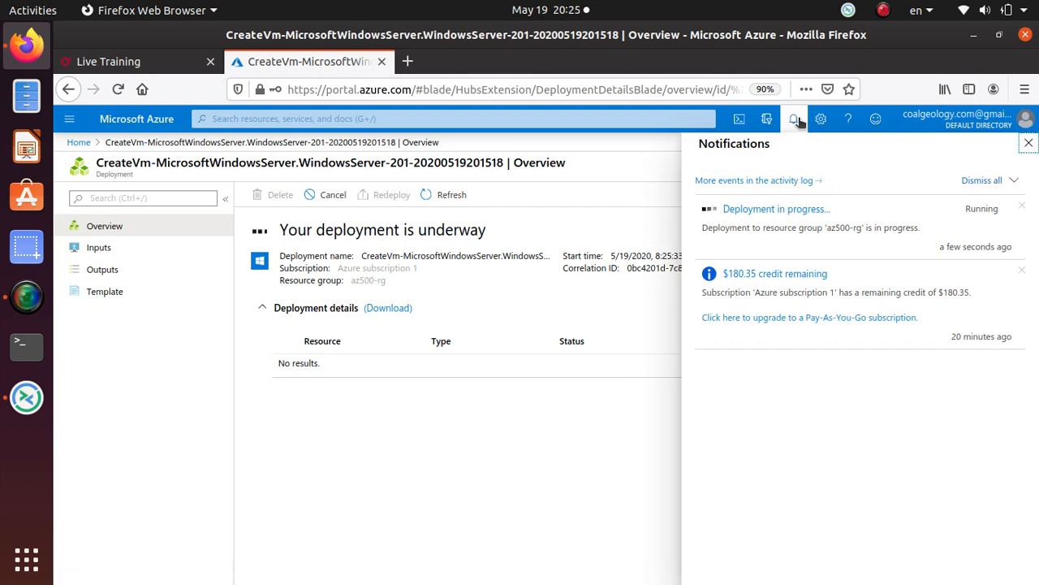
From Home, search 'resour' to reach Resource groups and open az500-rg
click(72, 140)
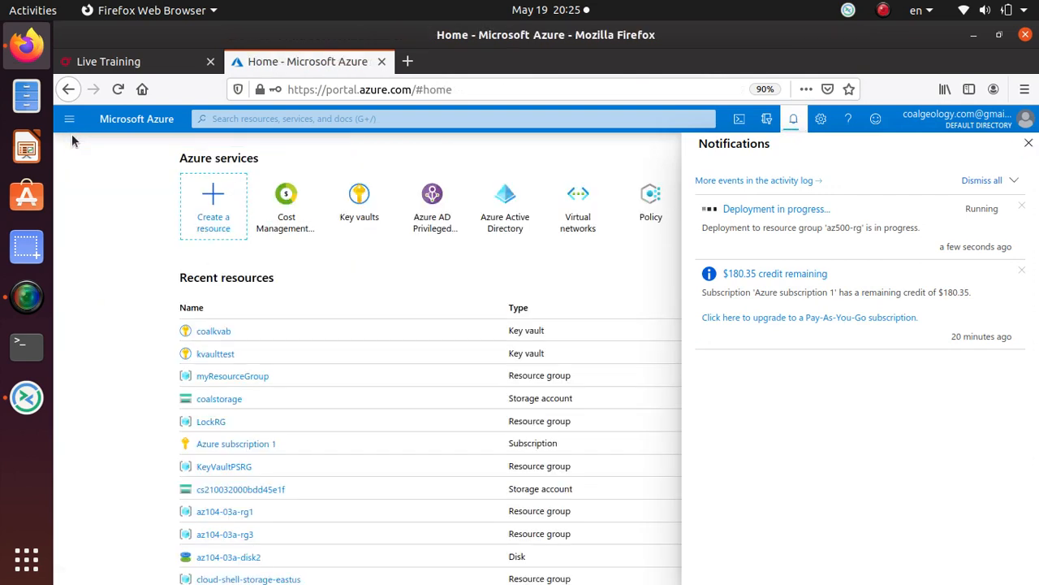
scroll(250, 436, down, 1)
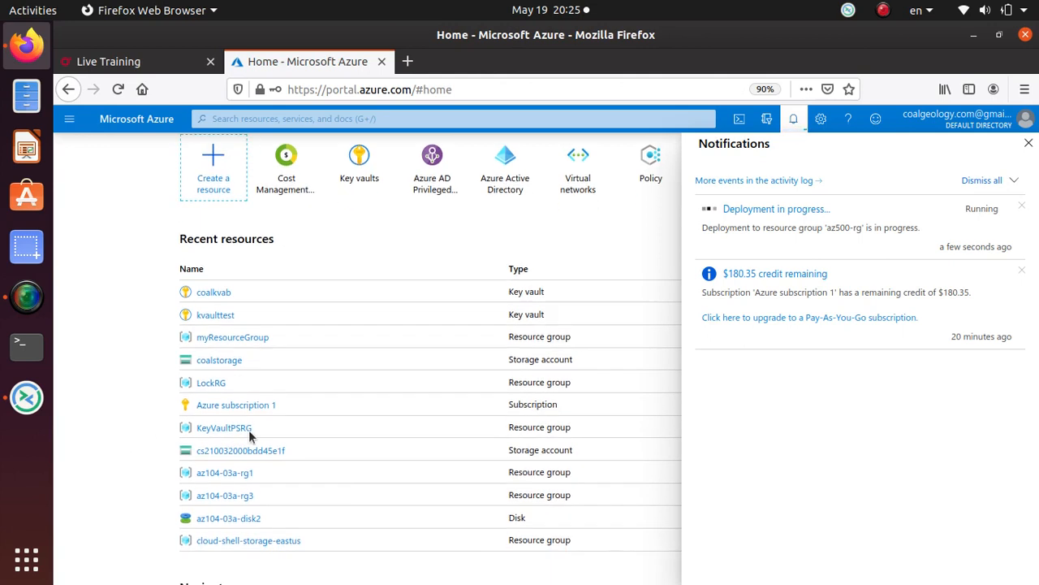
scroll(322, 426, down, 4)
scroll(322, 422, up, 5)
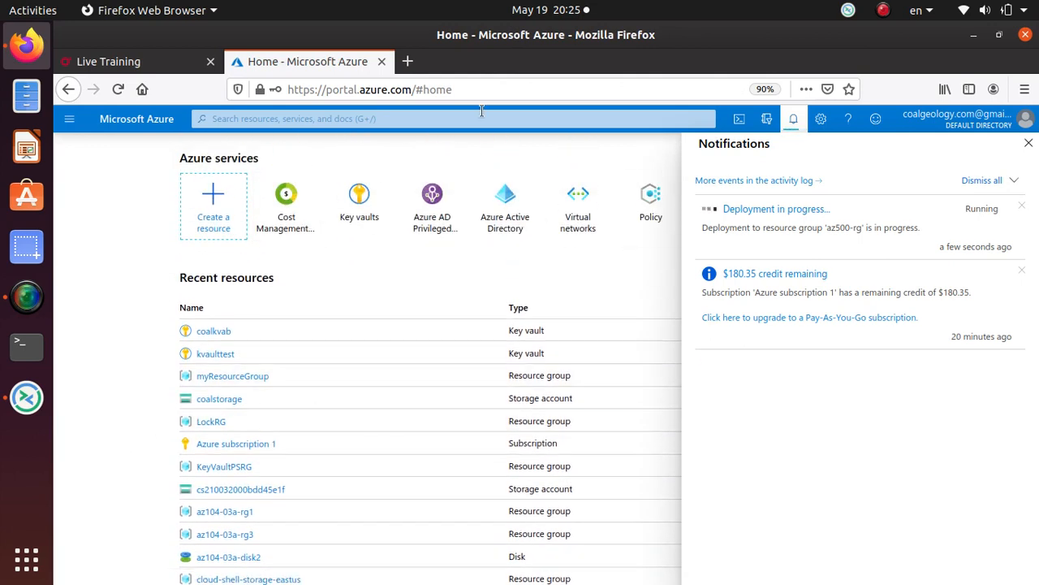
click(391, 119)
text(re)
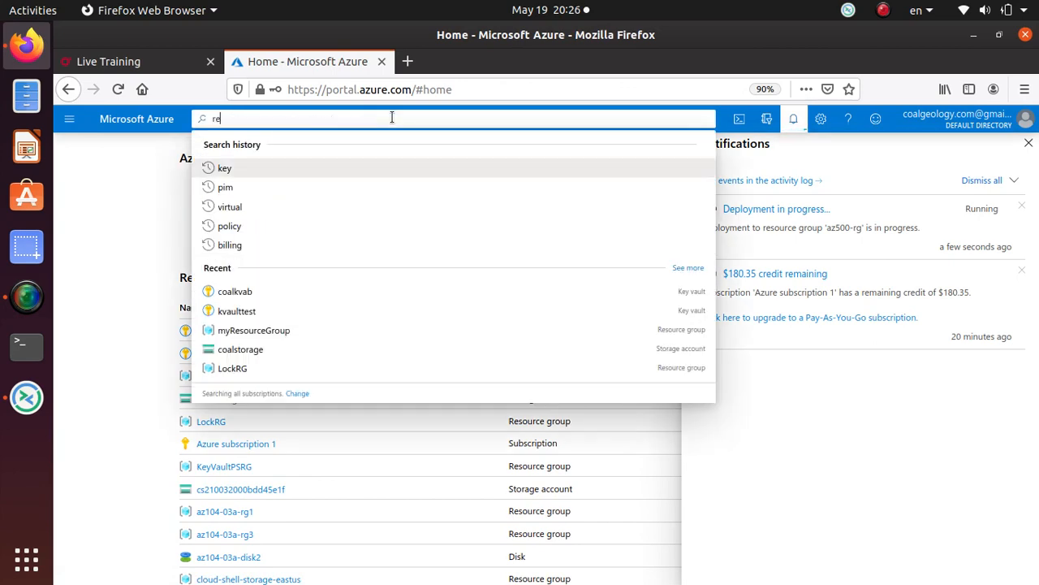
text(source)
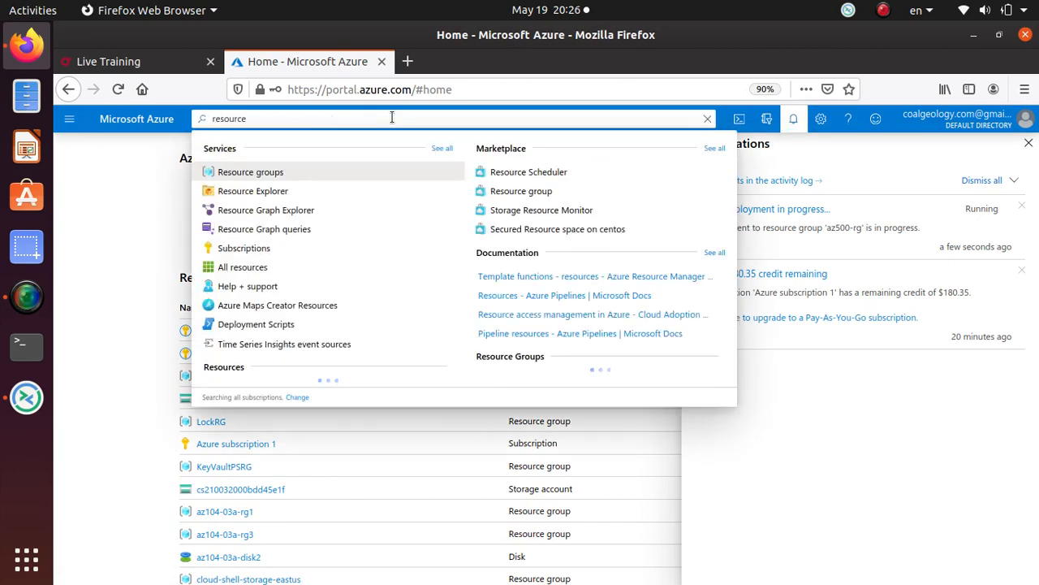
click(264, 174)
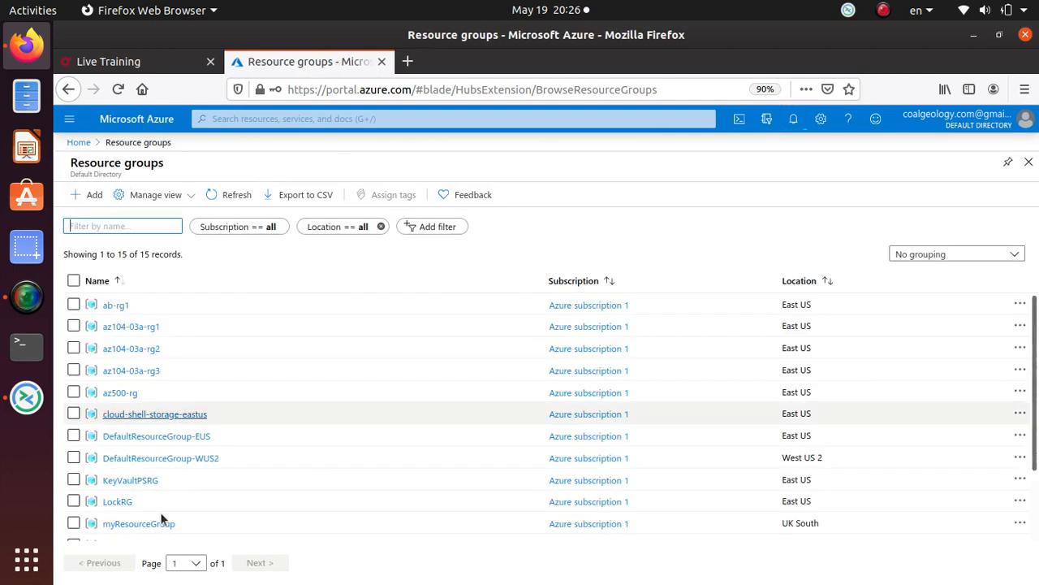
scroll(197, 458, down, 1)
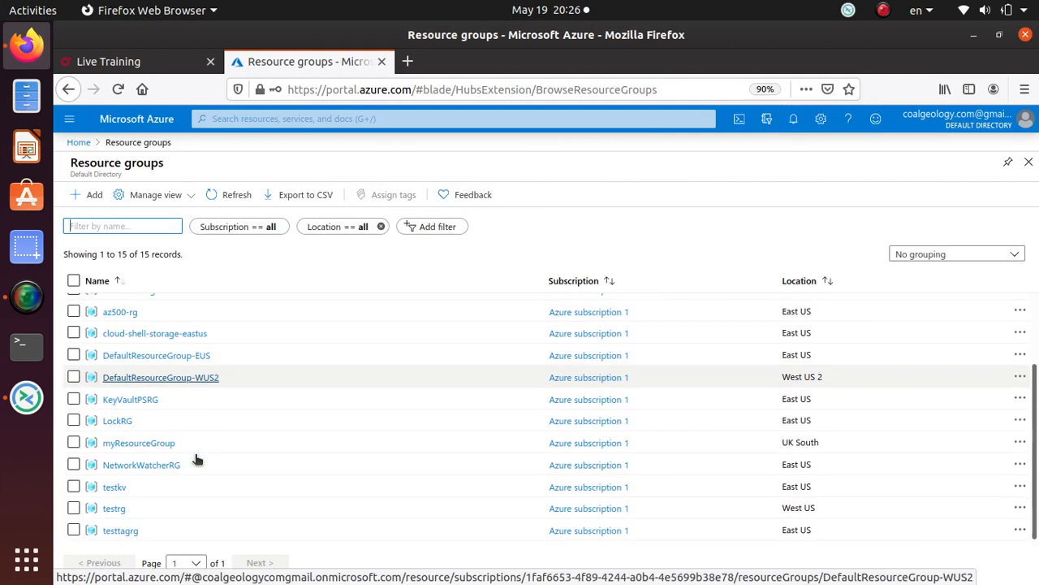
scroll(194, 456, up, 2)
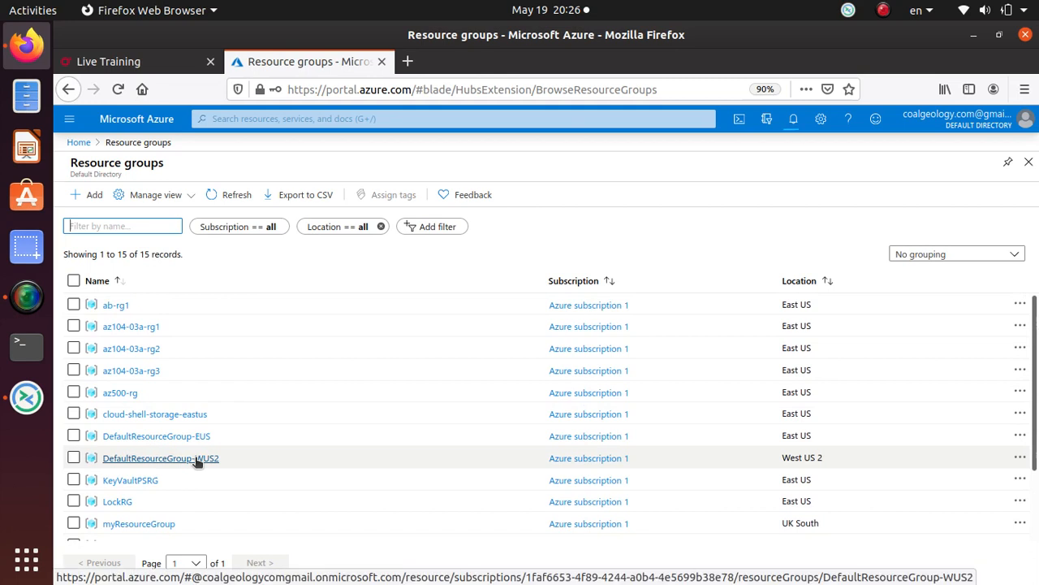
click(122, 393)
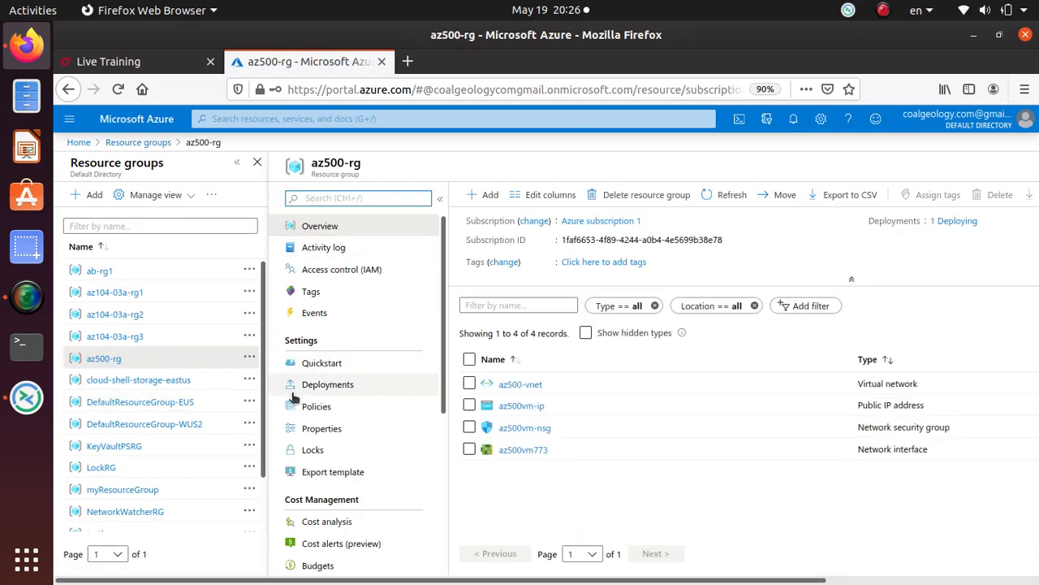
View az500-rg's Deployments, check notifications, and bring up SimpleScreenRecorder
click(340, 393)
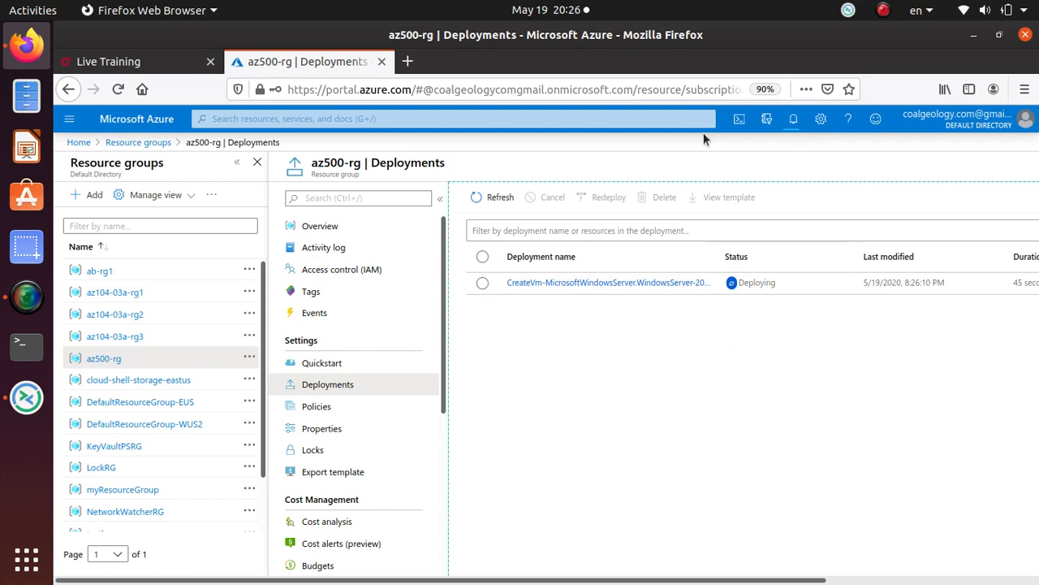
click(794, 120)
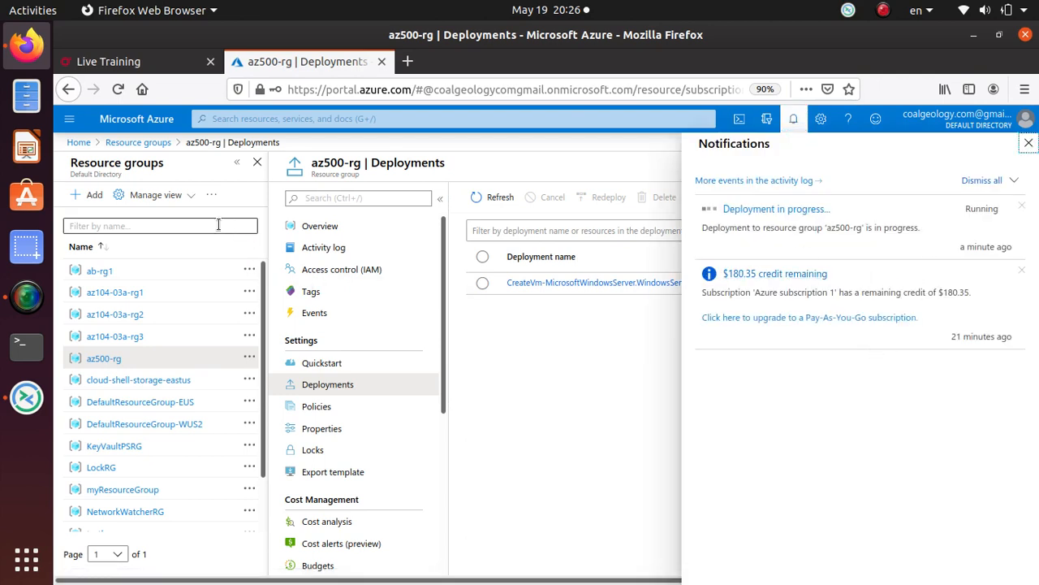
click(25, 300)
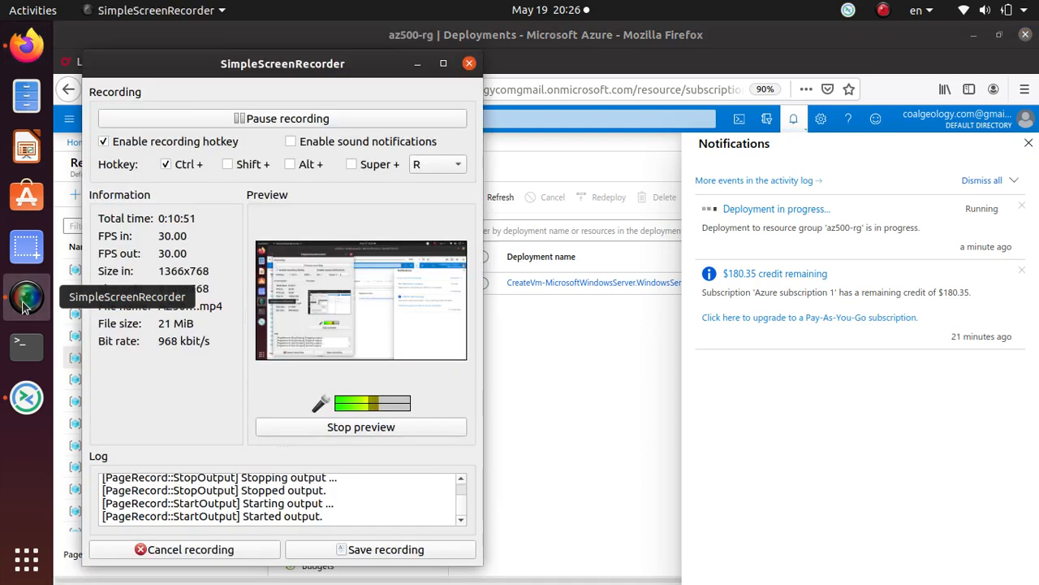
Pause the recording and minimize the SimpleScreenRecorder window
click(288, 119)
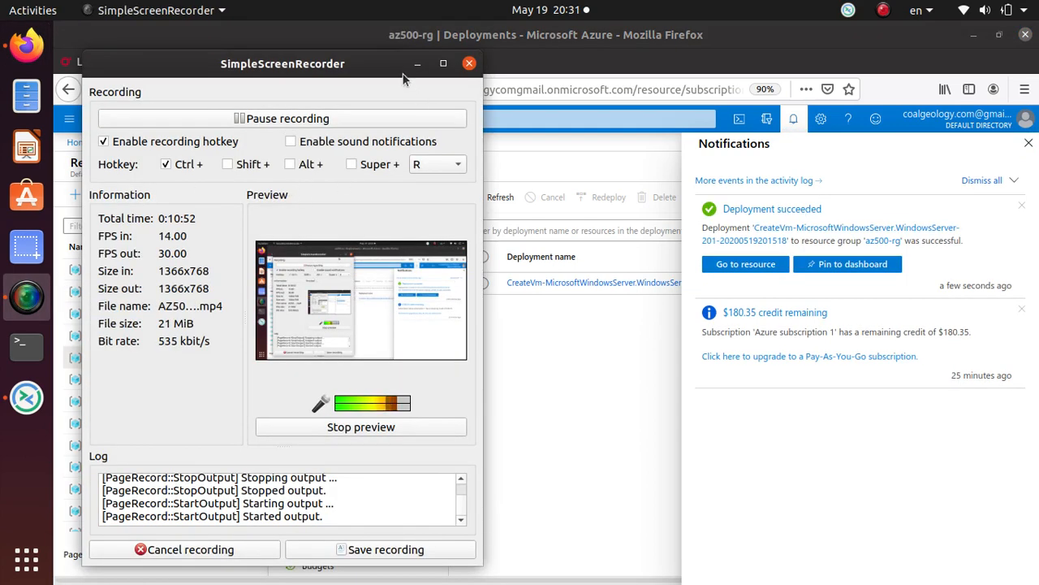
click(417, 63)
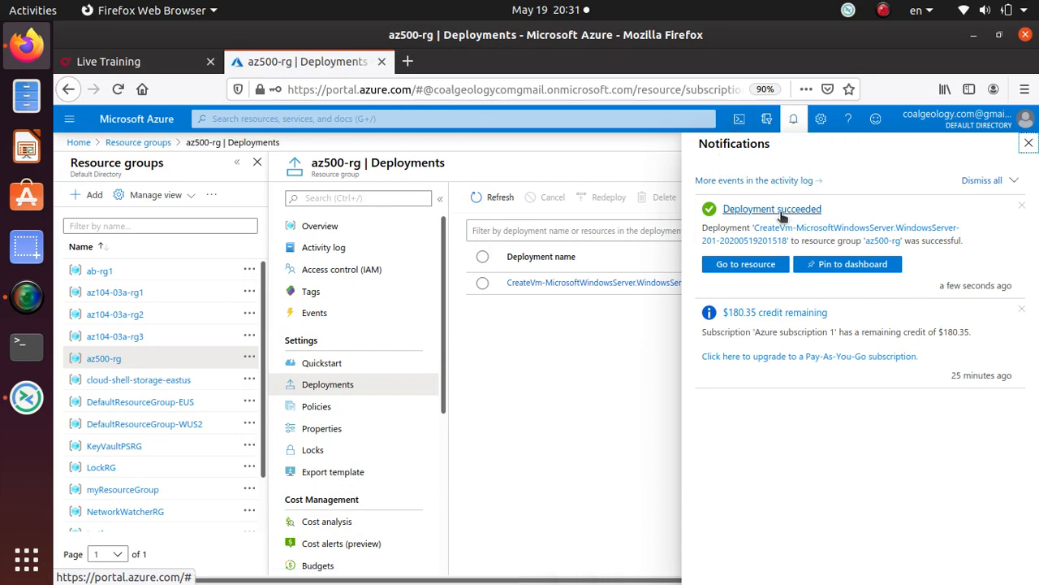
Go to az500vm and check its Running status, az500-rg group, East US location and computer name
click(743, 264)
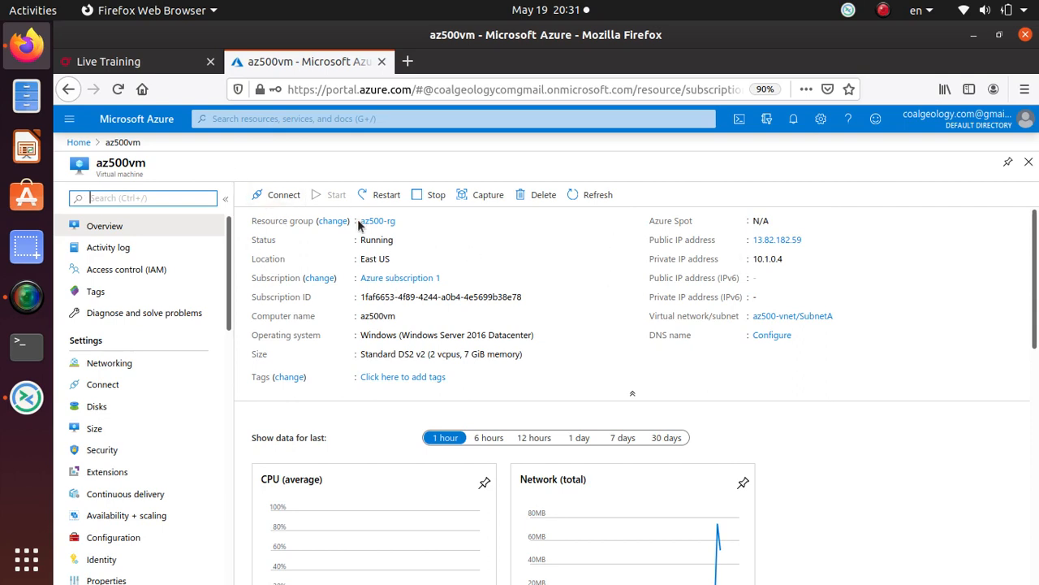
drag(393, 242, 363, 219)
click(393, 217)
click(374, 259)
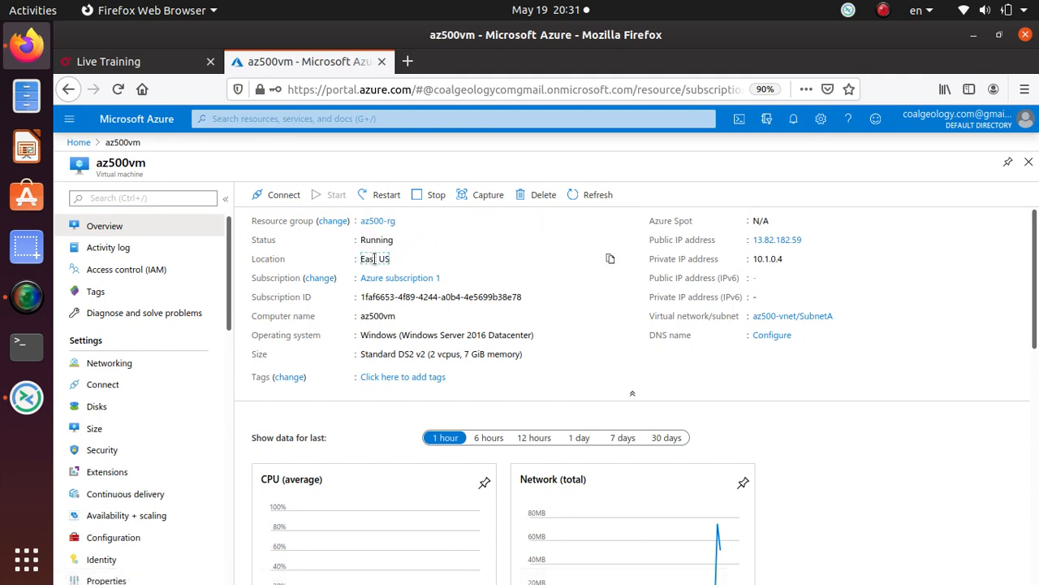
triple_click(374, 260)
double_click(379, 317)
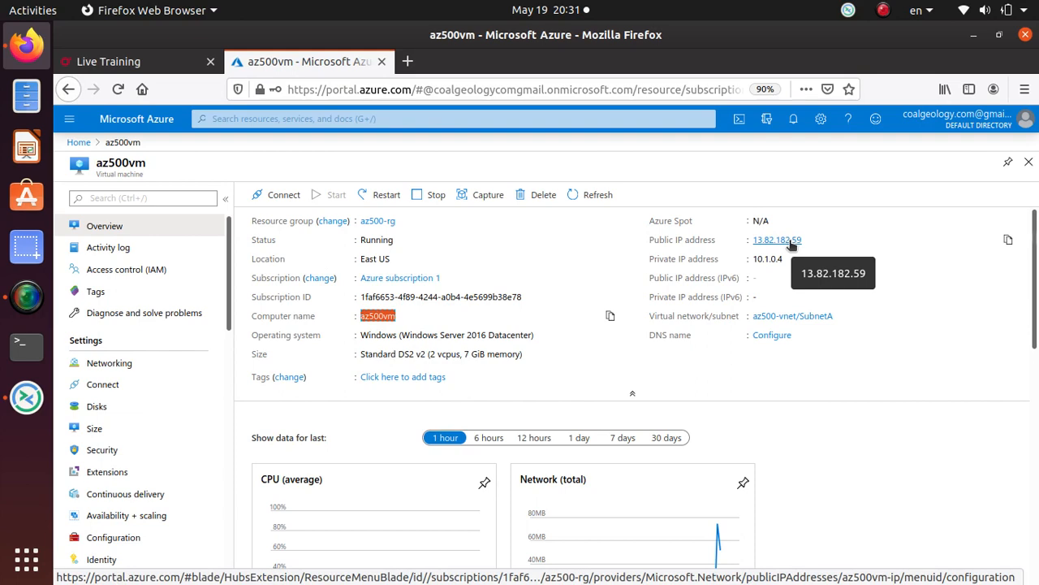
Scroll through the overview charts and list the VM's RDP, SSH and Bastion connection choices
scroll(414, 383, down, 3)
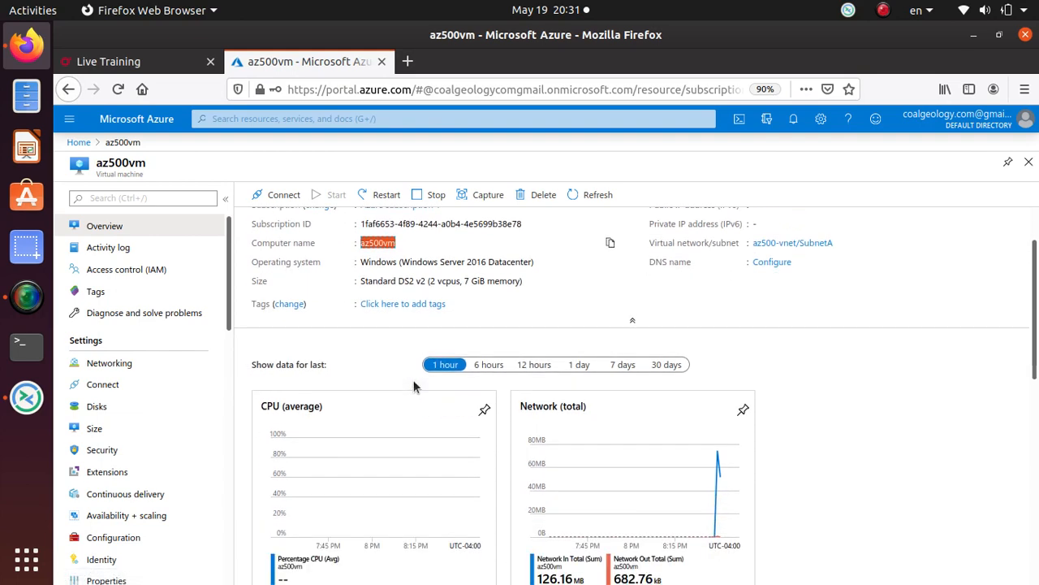
scroll(414, 386, down, 10)
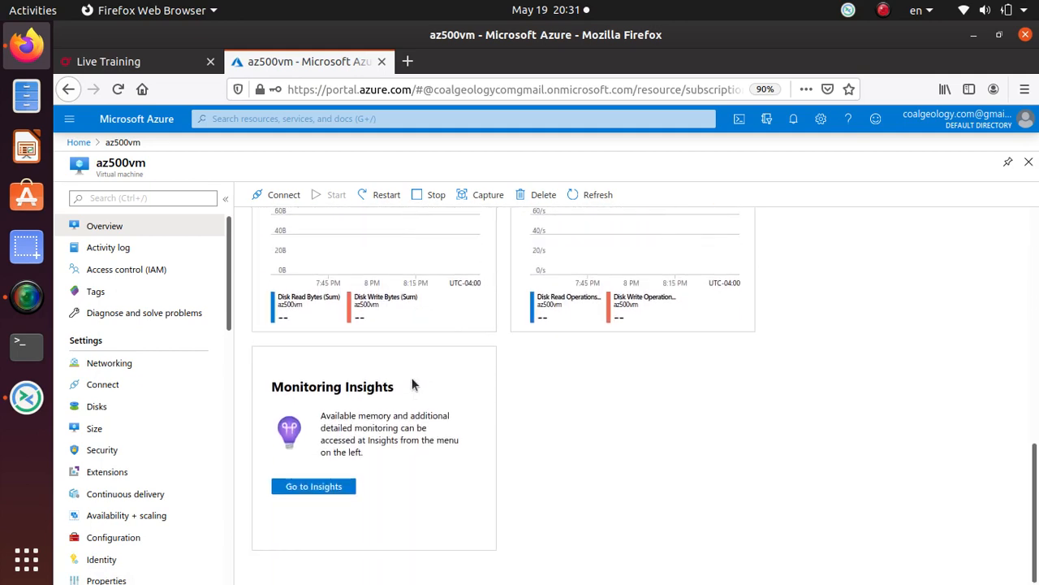
scroll(411, 384, up, 12)
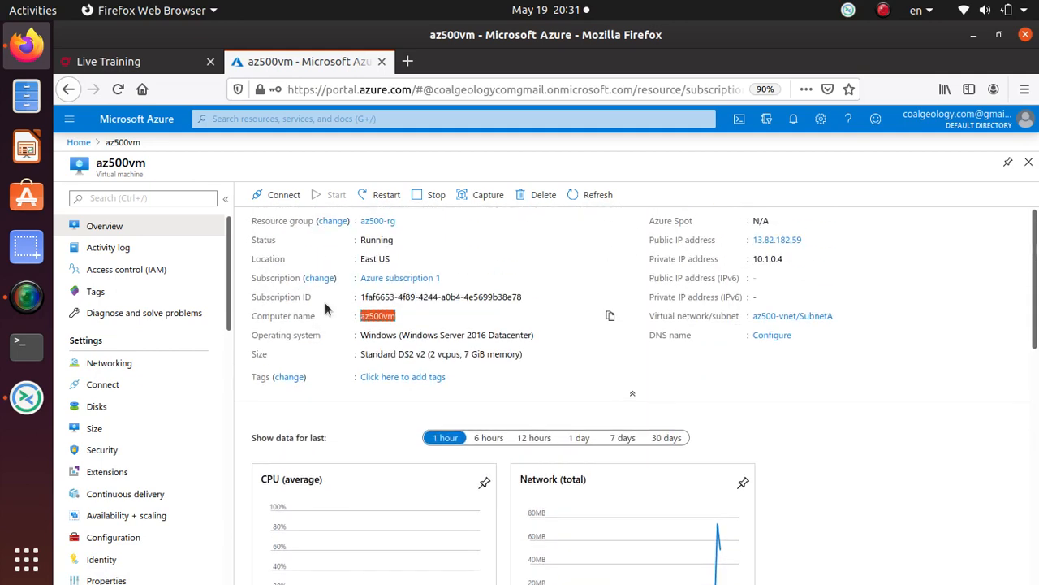
click(277, 196)
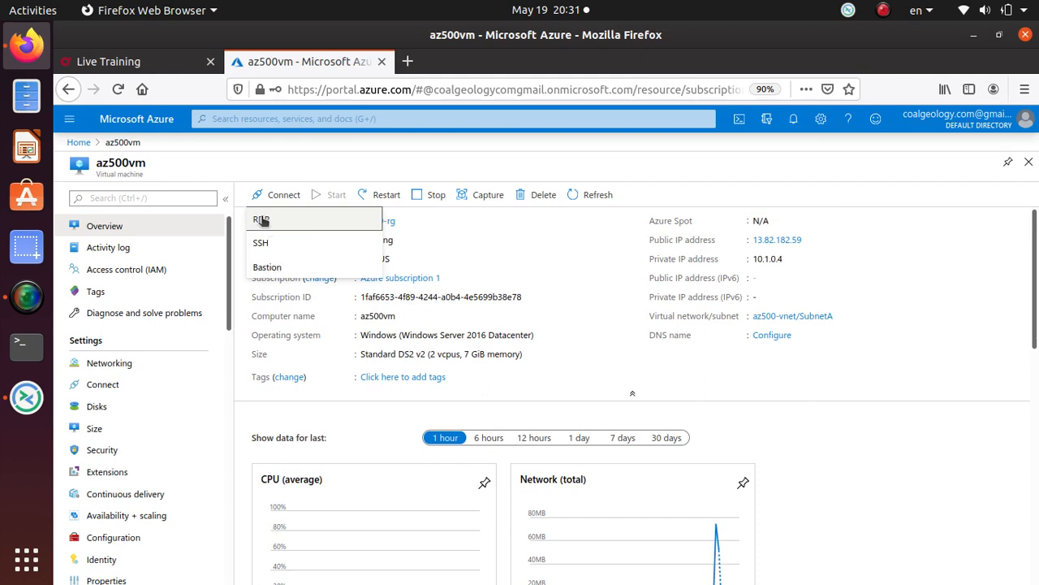
Choose the RDP connection on port 3389 and download the az500vm.rdp file
click(262, 219)
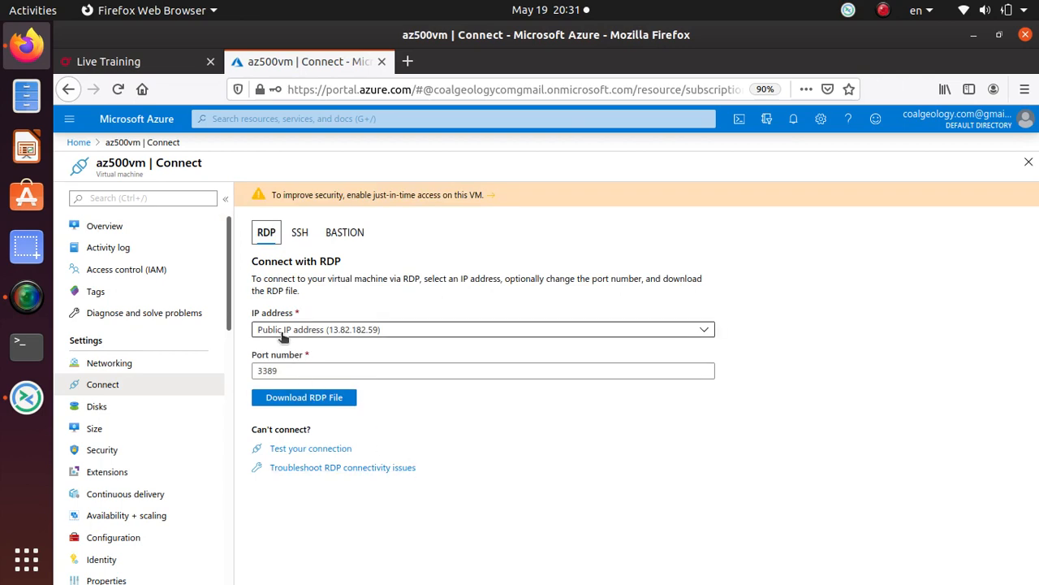
click(338, 400)
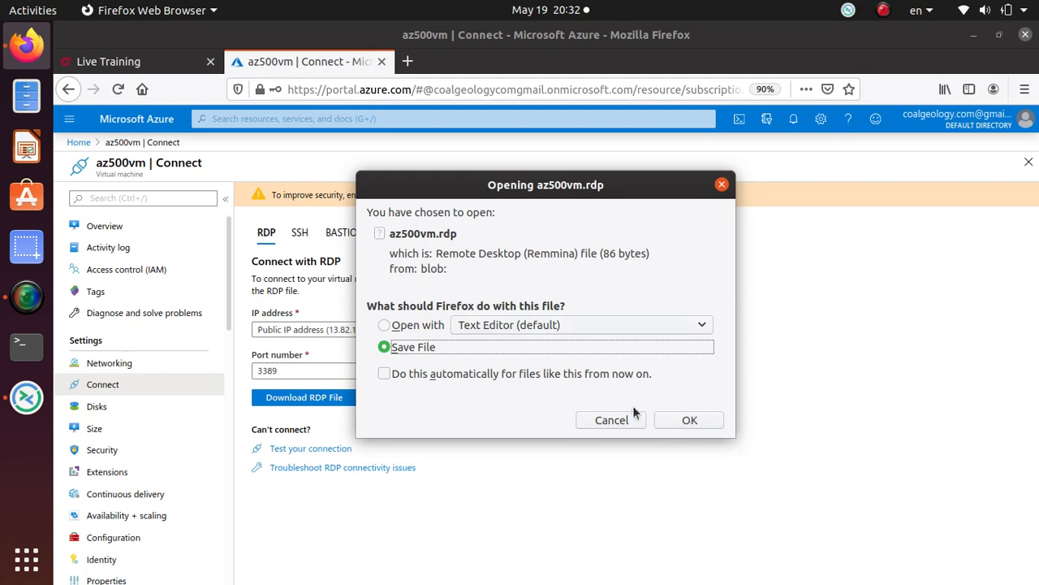
Open az500vm.rdp in Text Editor and select the address 13.82.182.59:3389 on line 1
click(416, 325)
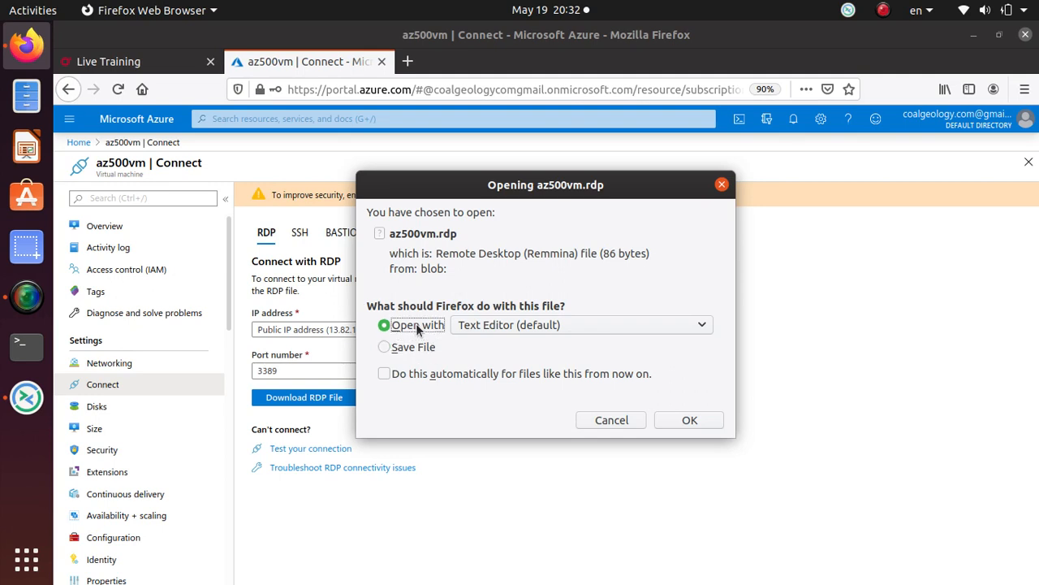
click(692, 421)
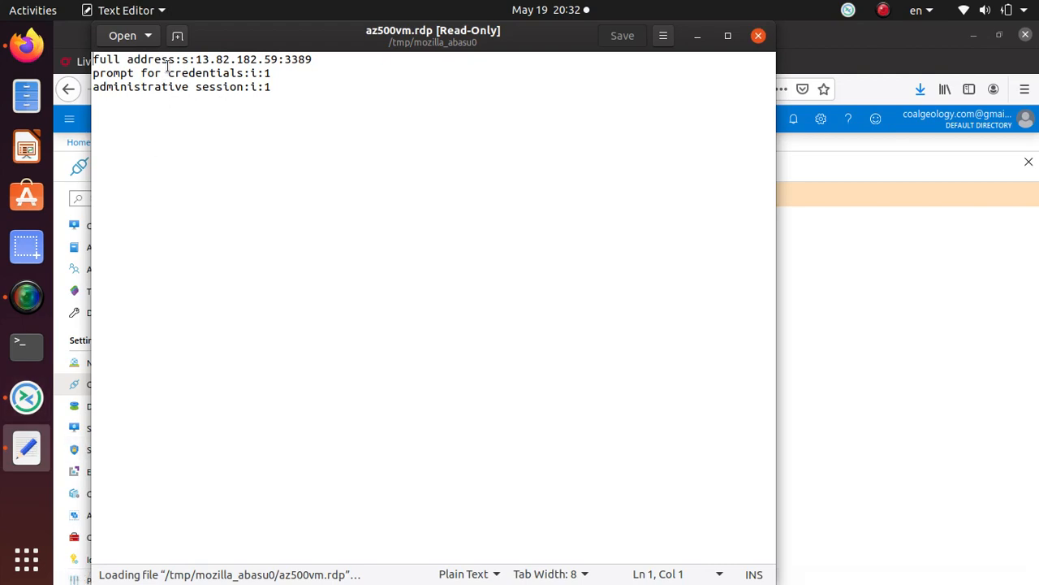
drag(319, 59, 195, 60)
Copy the address 13.82.182.59:3389 and search the applications for rdp
right_click(216, 51)
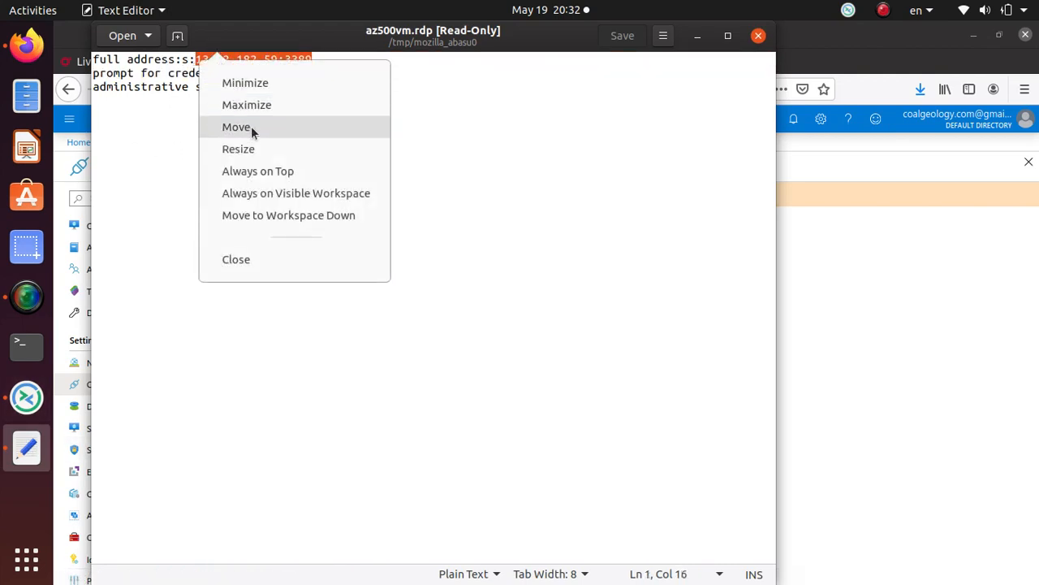
click(196, 57)
right_click(286, 58)
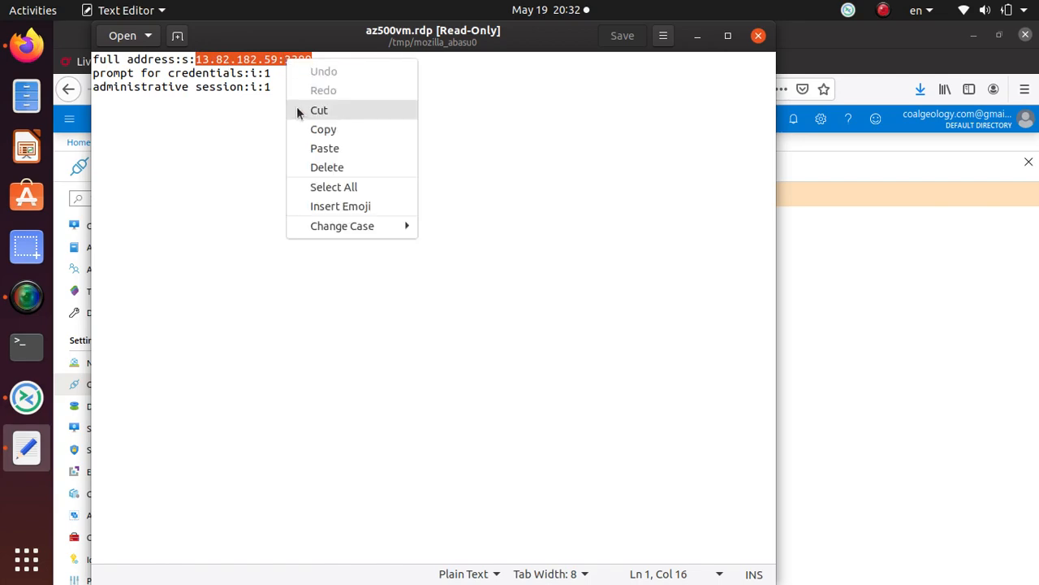
click(327, 130)
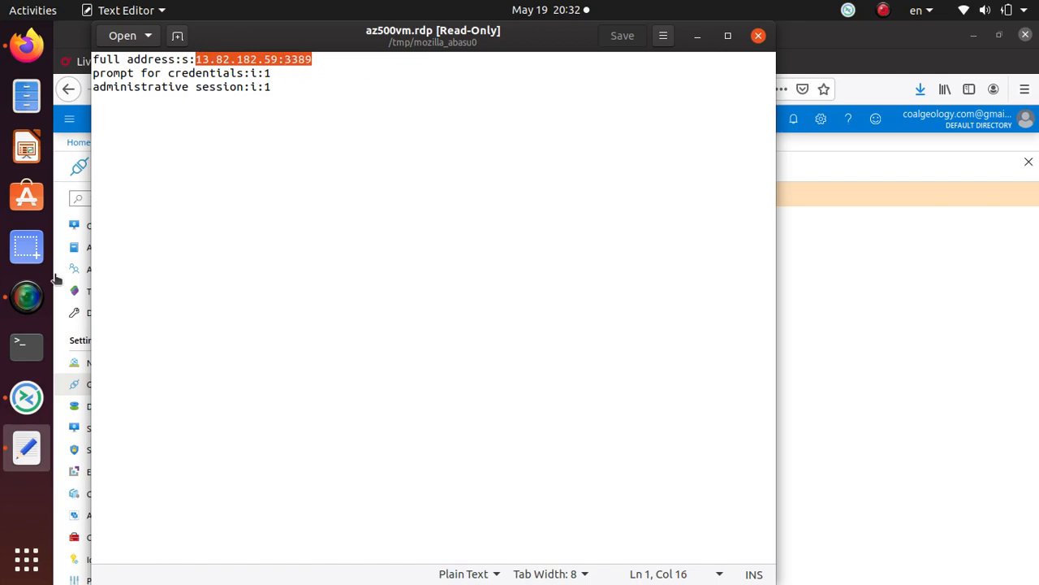
click(27, 558)
text(rdp)
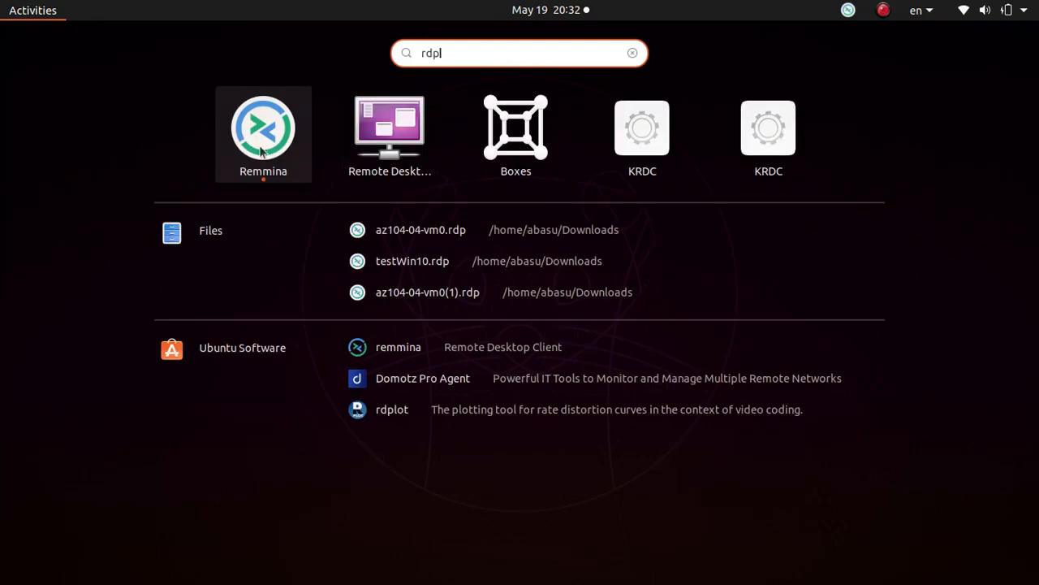
Launch Remmina and connect to 13.82.182.59, pasting the address with the :3389 port removed
click(262, 128)
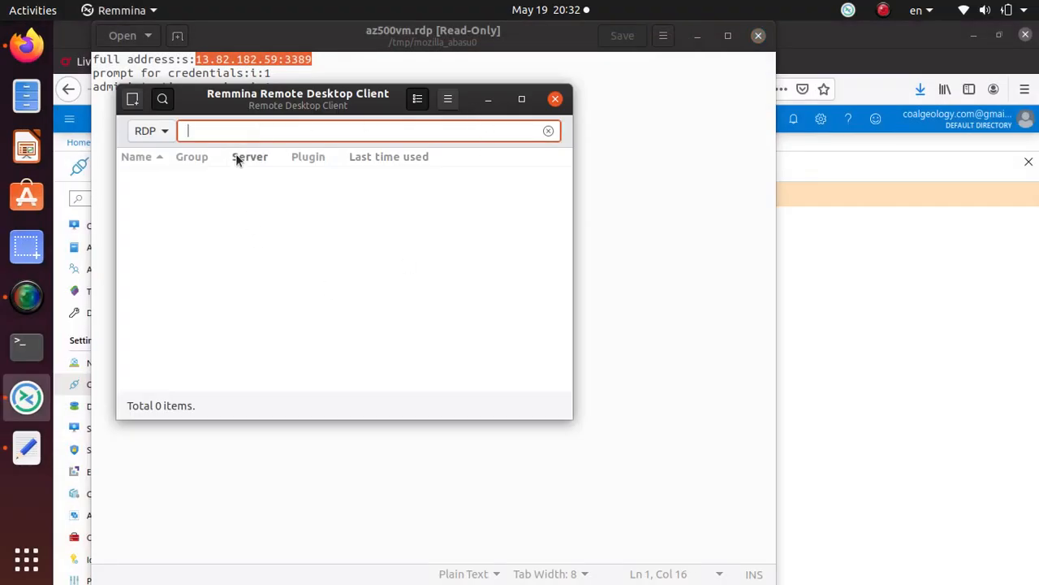
drag(271, 97, 323, 122)
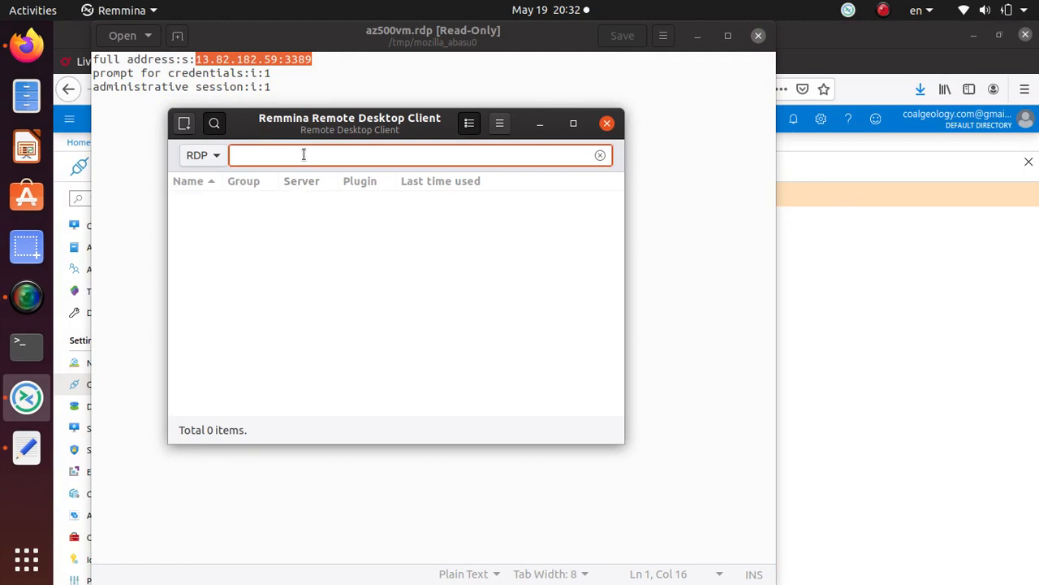
key(ctrl+v)
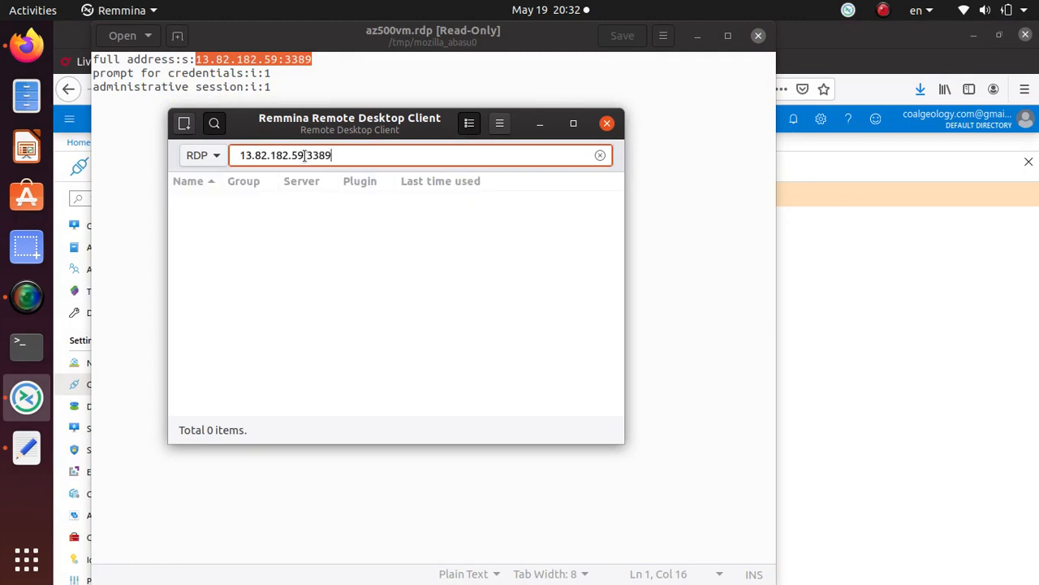
key(BackSpace)
key(BackSpace)
key(BackSpace)
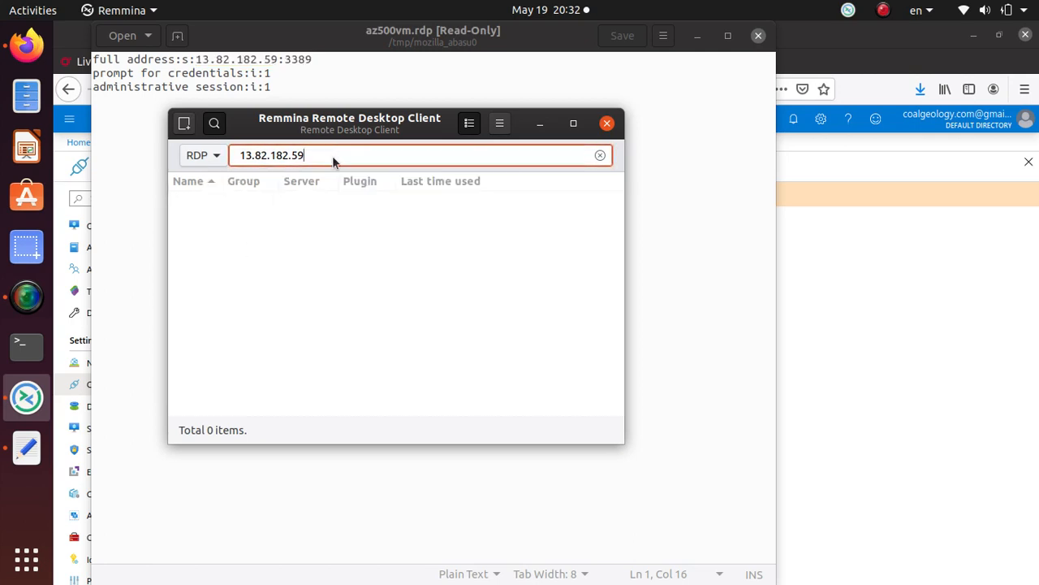
key(Return)
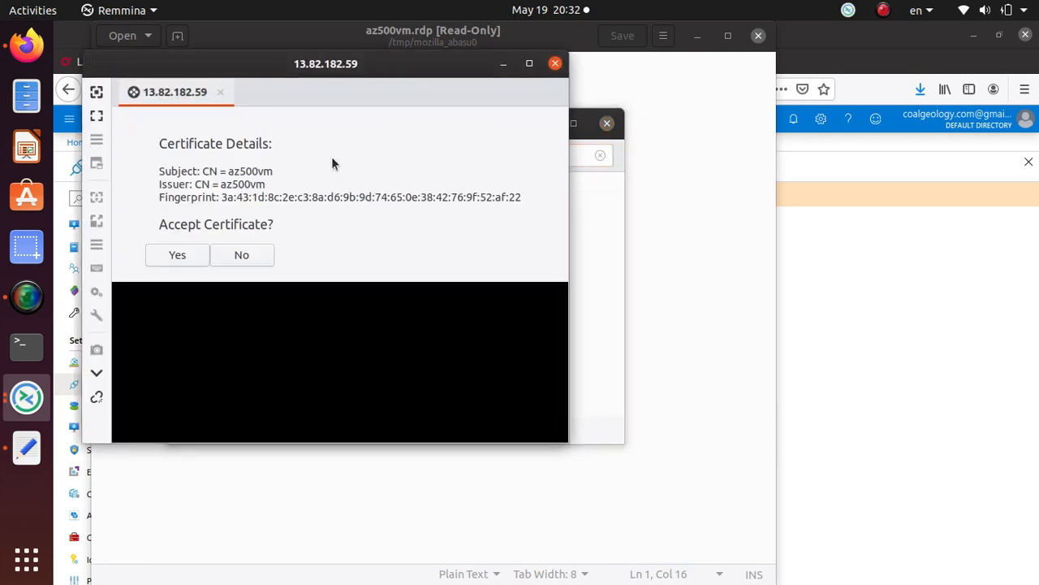
Accept the server certificate and sign in with the user name and password, leaving Domain empty
click(177, 258)
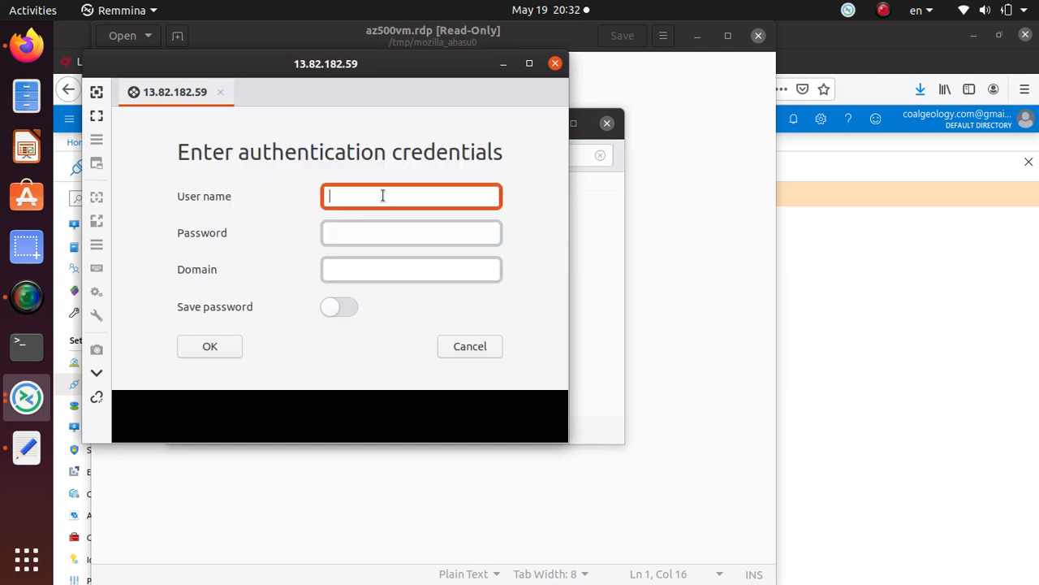
text(abasu)
key(Tab)
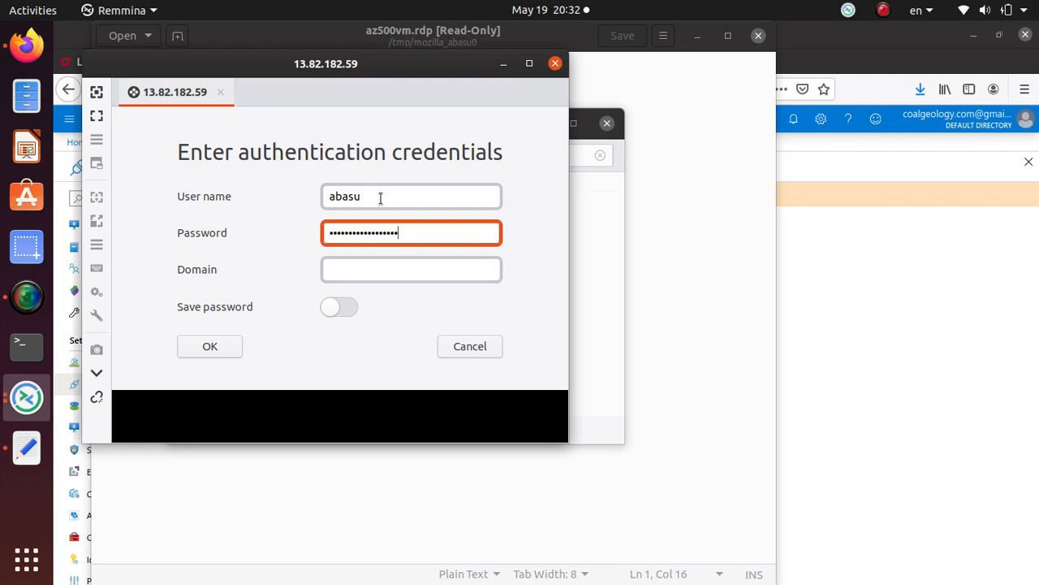
key(Tab)
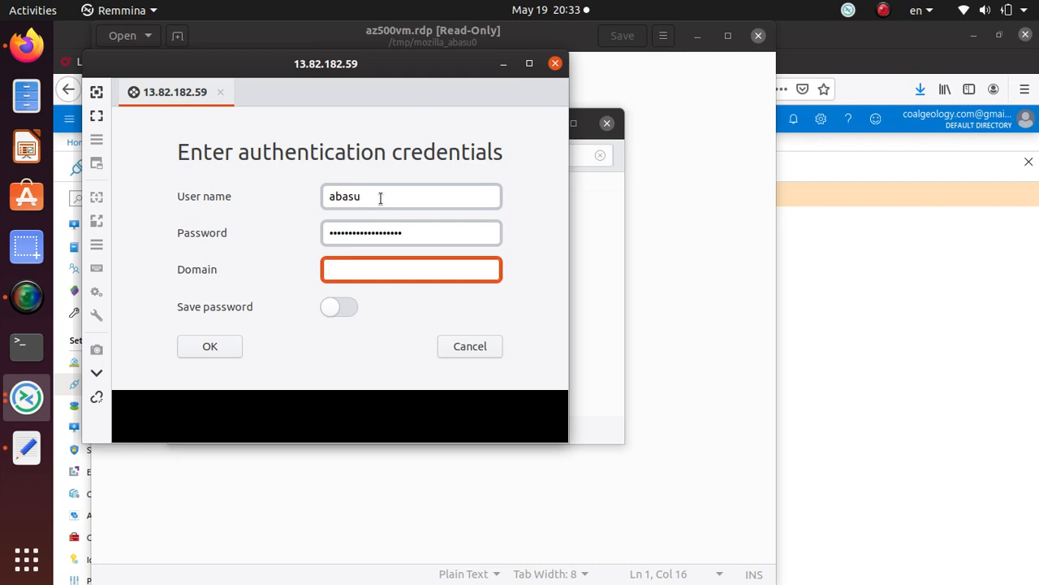
key(Tab)
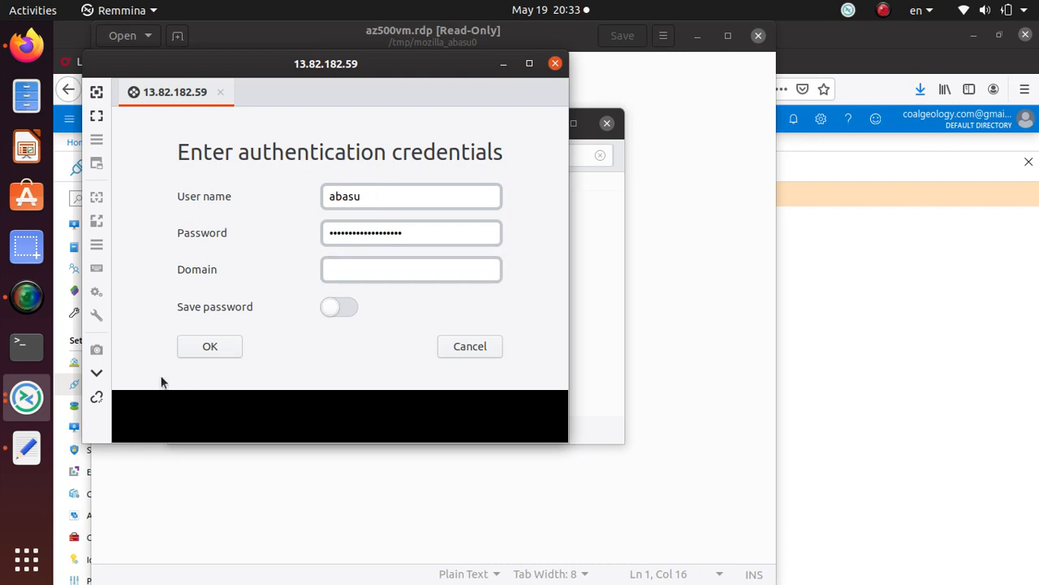
click(204, 348)
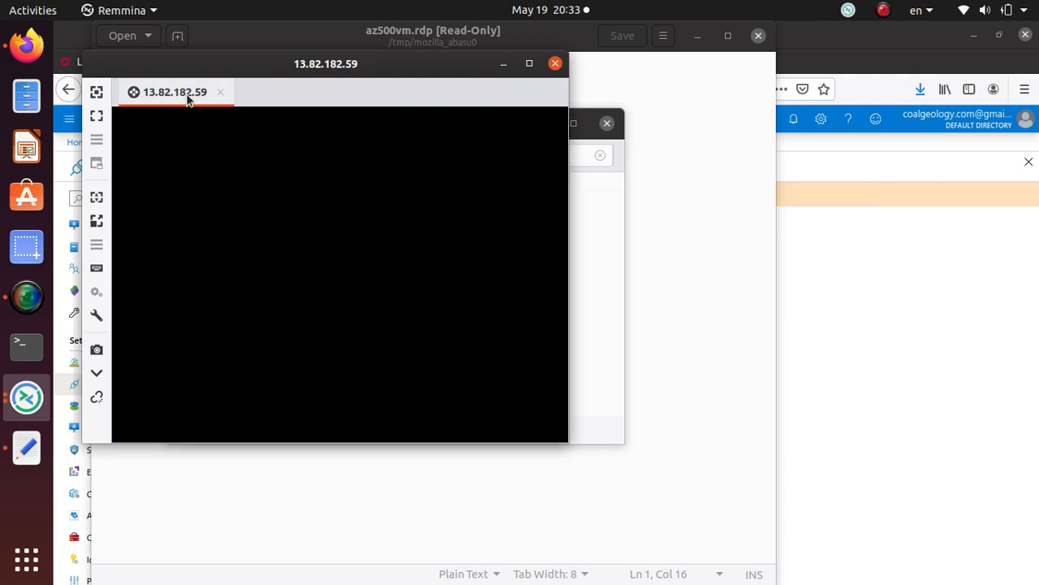
Maximize the Remmina session window and decline making the PC discoverable on the network
click(529, 64)
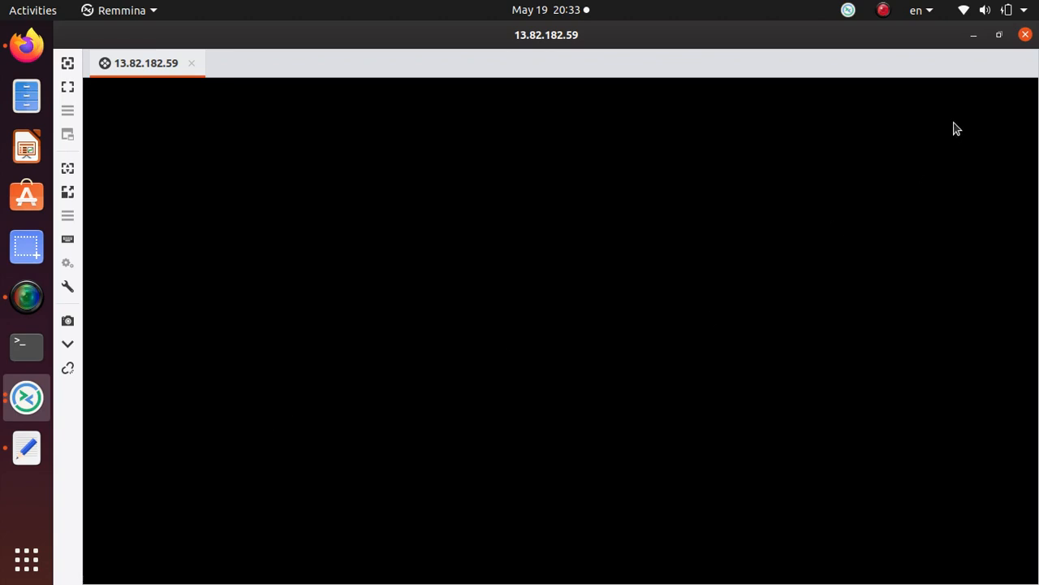
click(1000, 35)
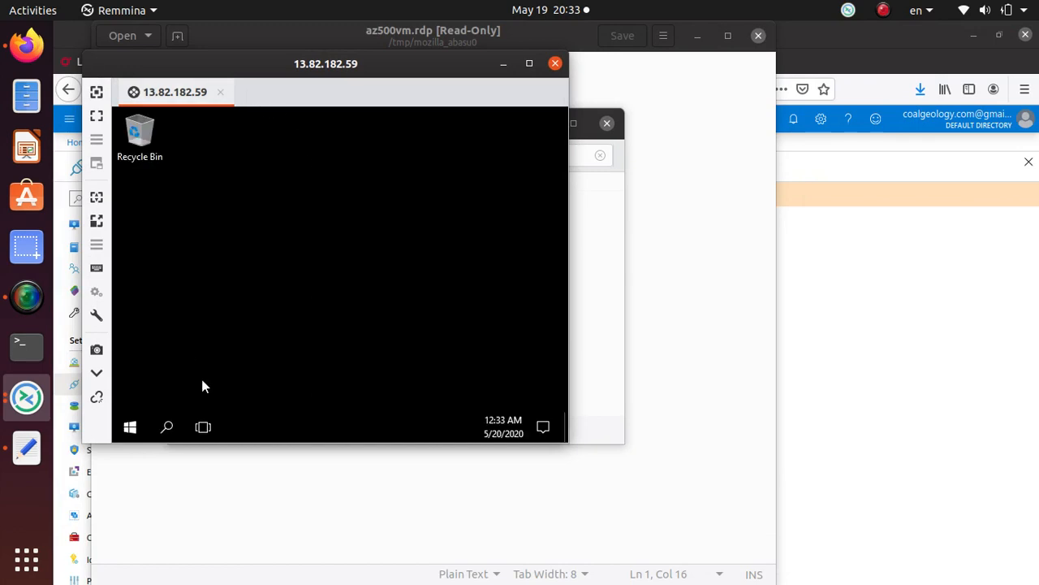
click(531, 64)
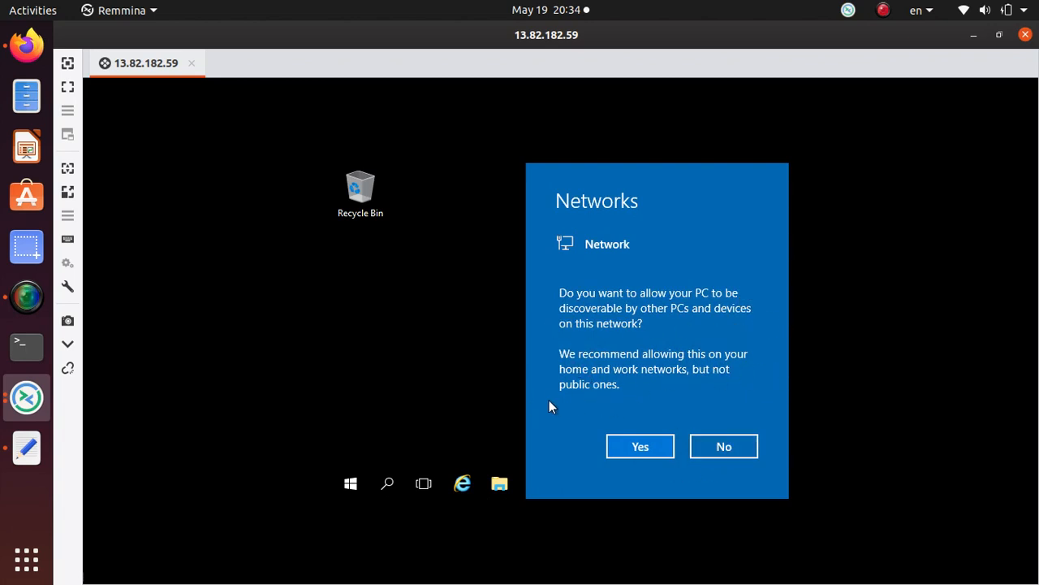
click(734, 446)
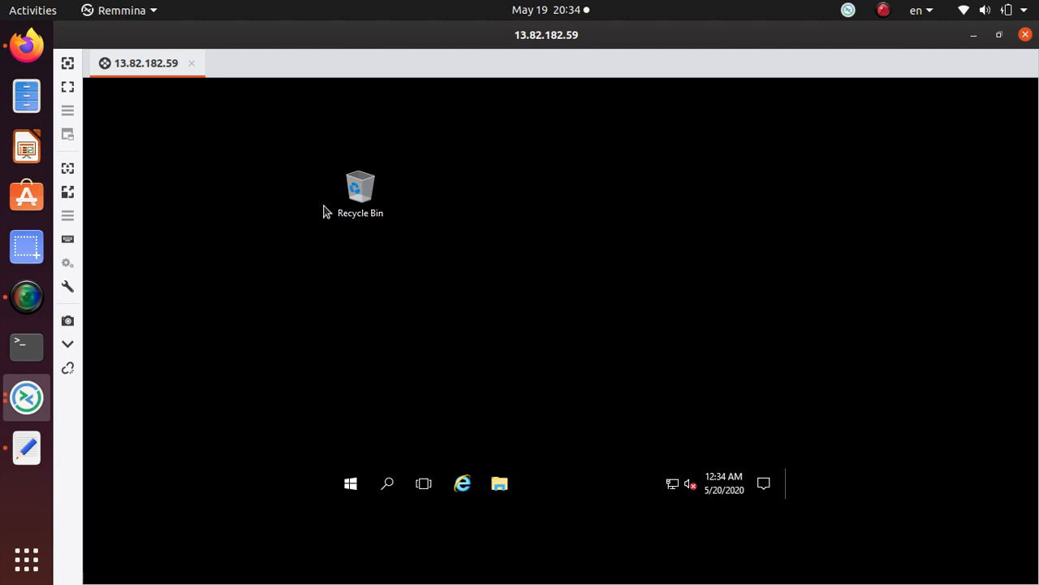
Run ipconfig in a remote Command Prompt, showing IPv4 10.1.0.4 and gateway 10.1.0.1, then return to Firefox
click(351, 484)
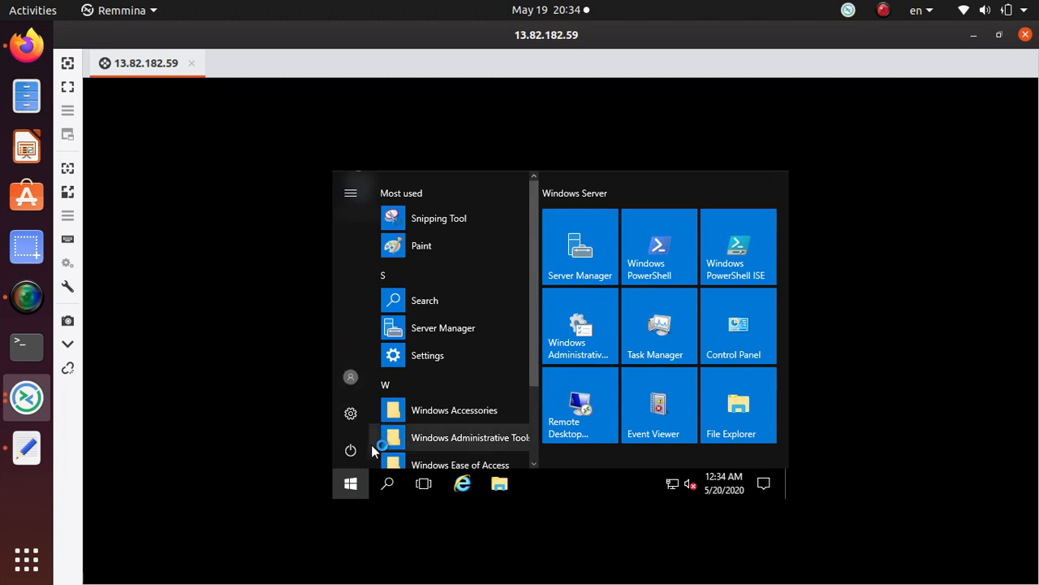
scroll(375, 453, down, 2)
click(389, 485)
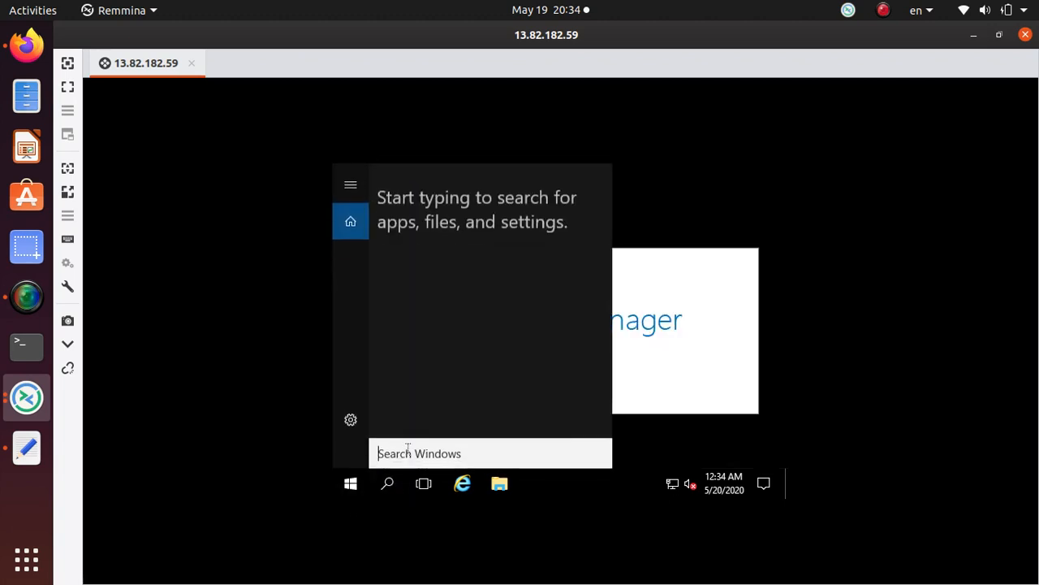
text(c)
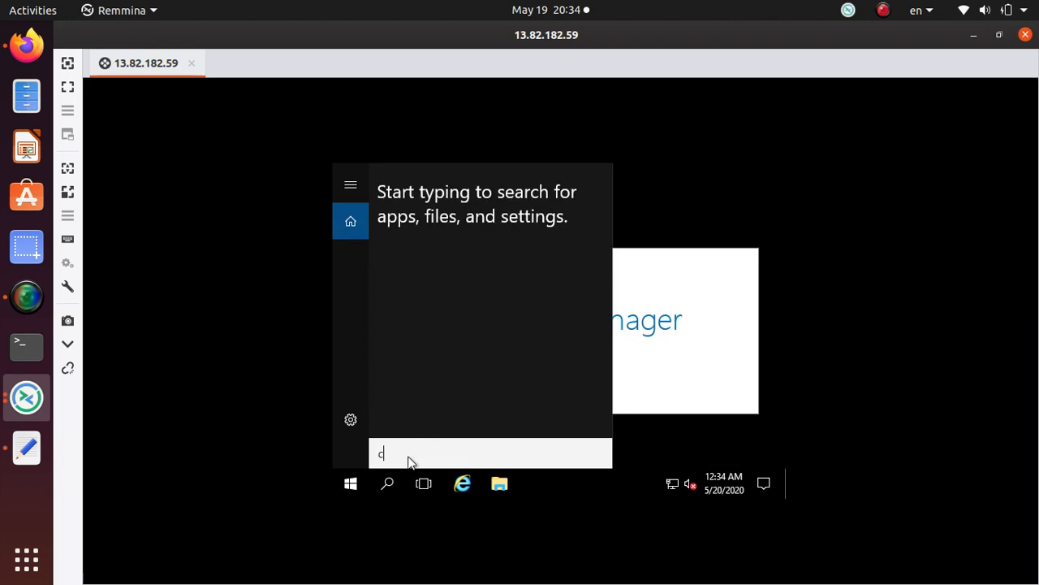
text(m)
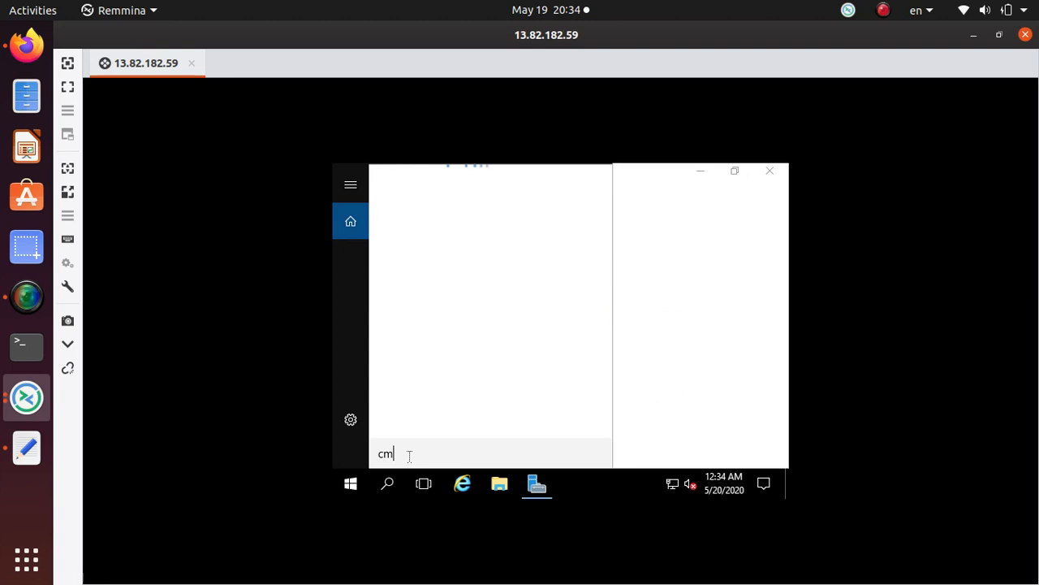
text(d)
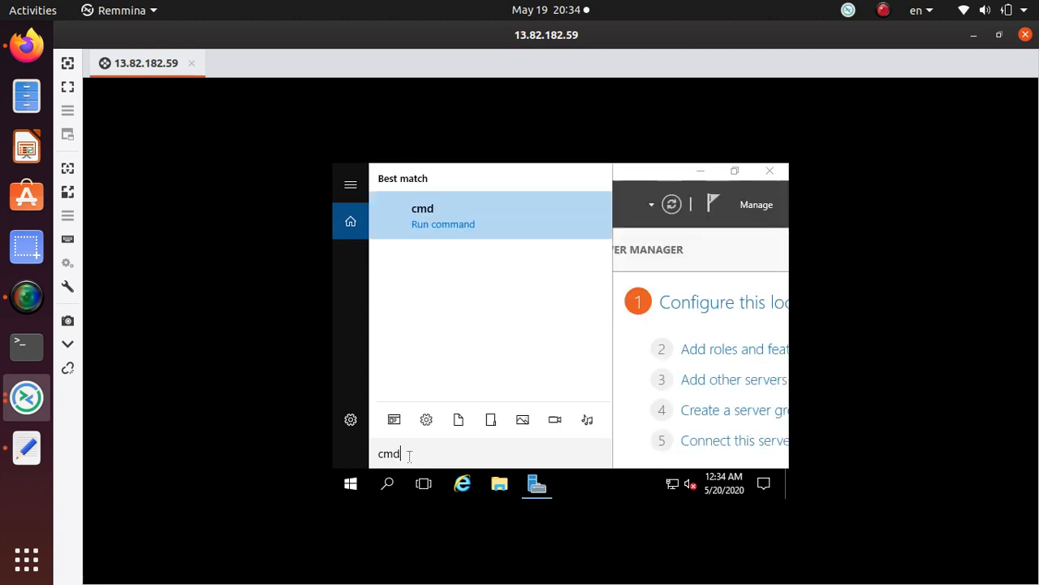
key(Return)
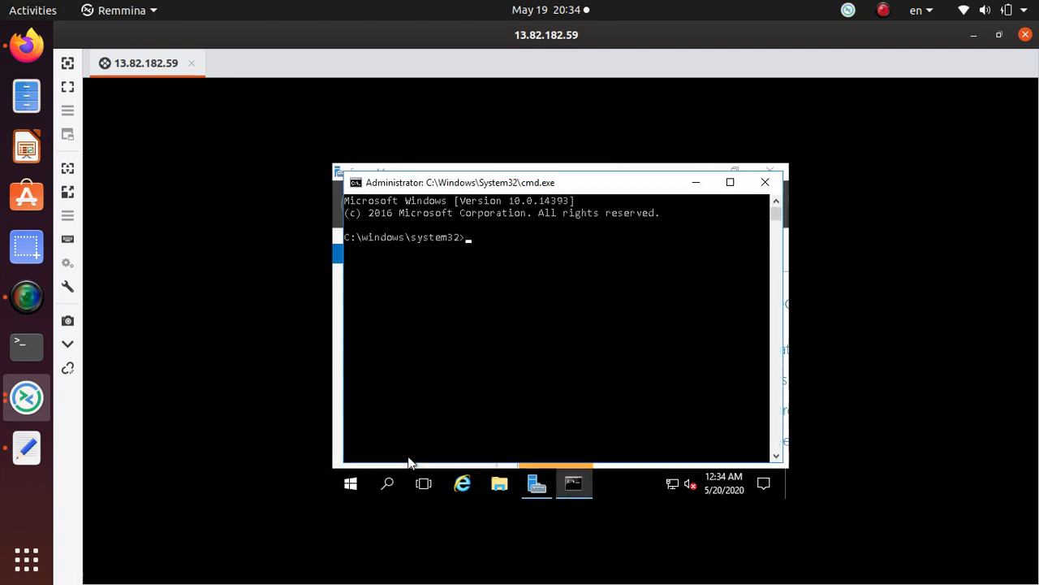
text(ipconfig)
key(Return)
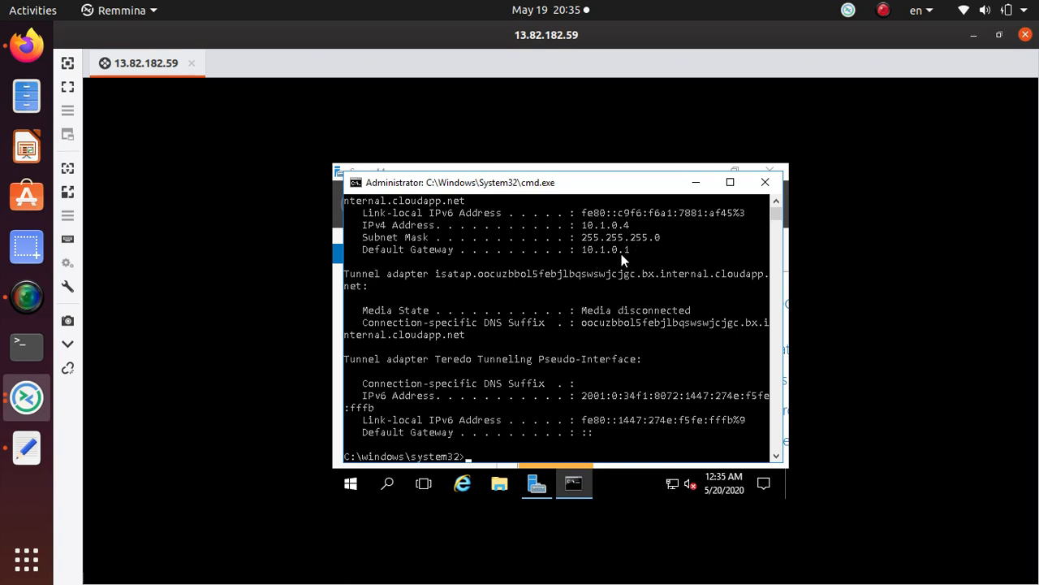
click(27, 46)
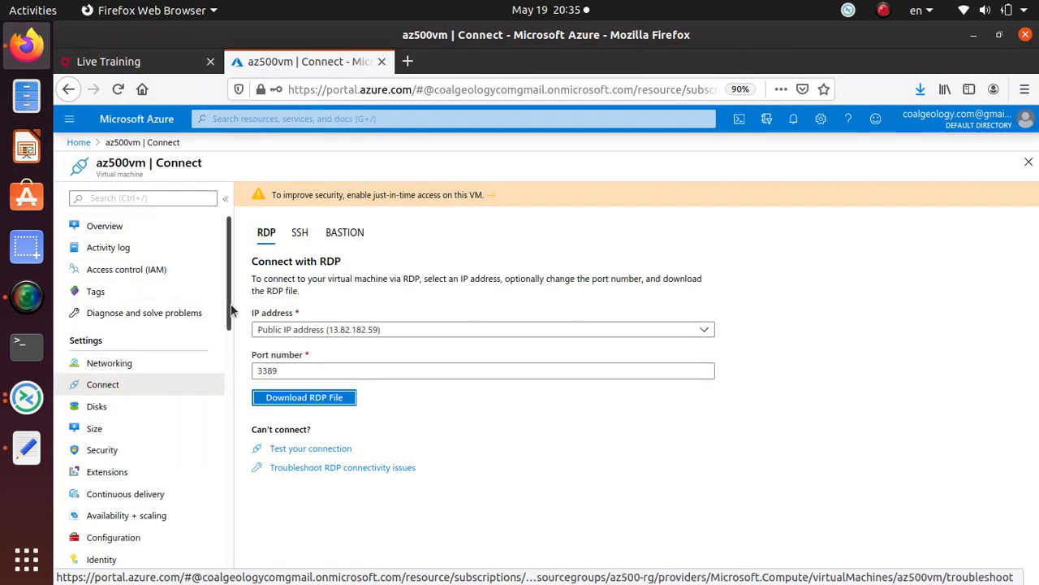
Check private IP 10.1.0.4 on the Overview, then view az500vm's Activity log with three events
click(128, 230)
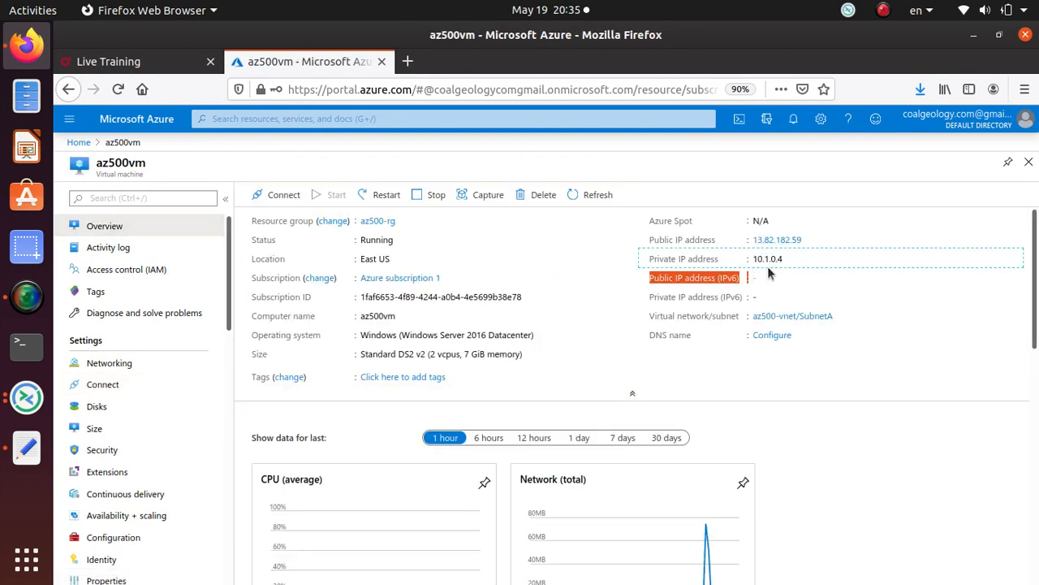
double_click(759, 259)
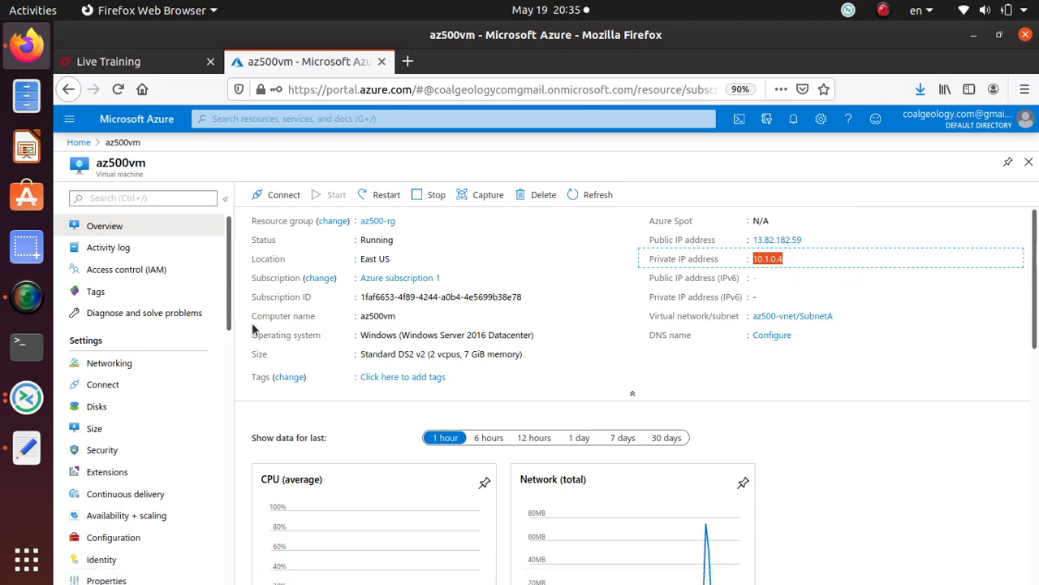
scroll(615, 287, down, 1)
scroll(614, 288, up, 1)
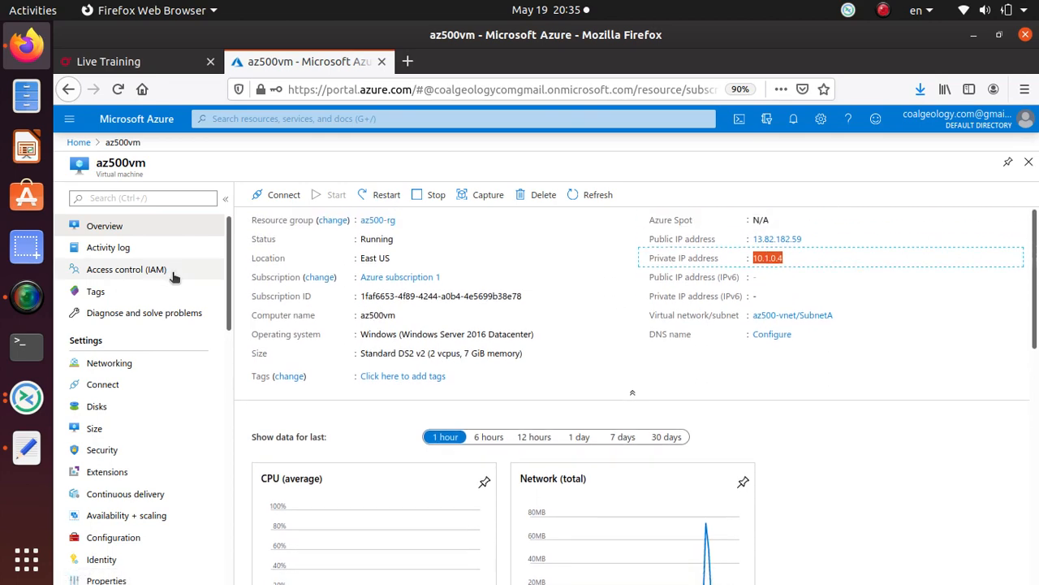
click(143, 247)
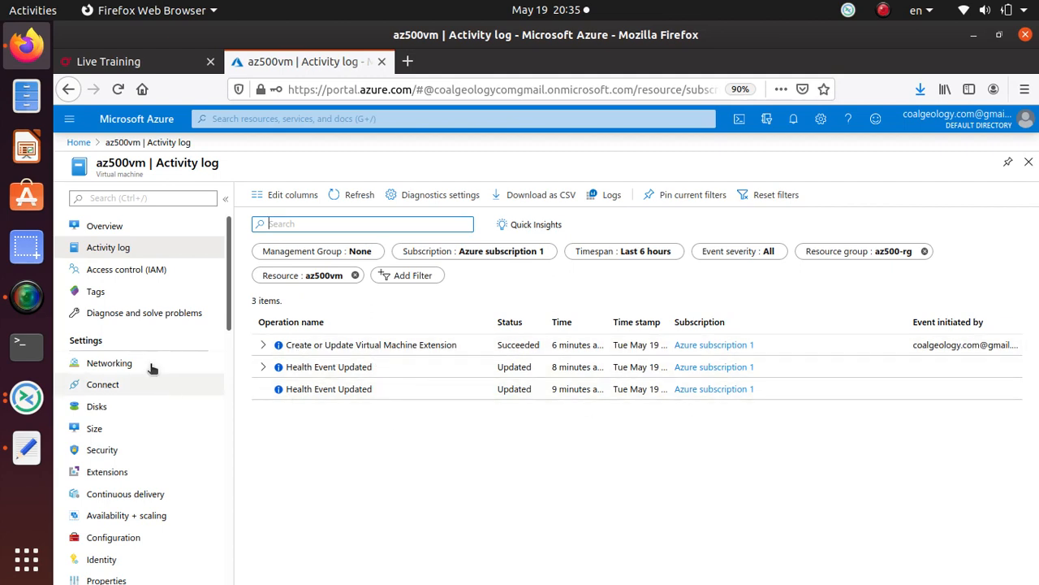
Review az500vm's IAM role assignments and Tags, then open Diagnose and solve problems
click(104, 270)
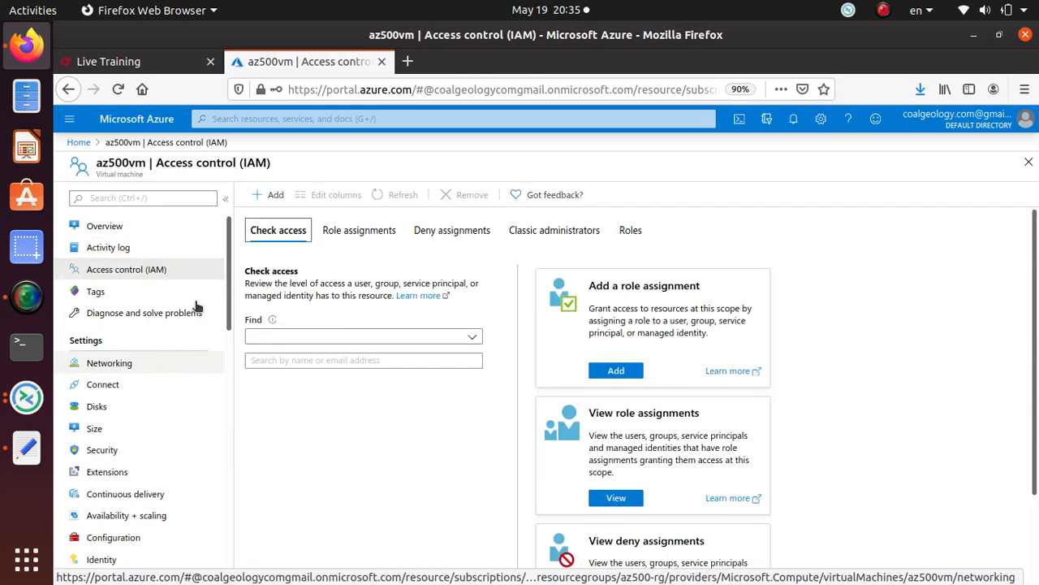
click(355, 233)
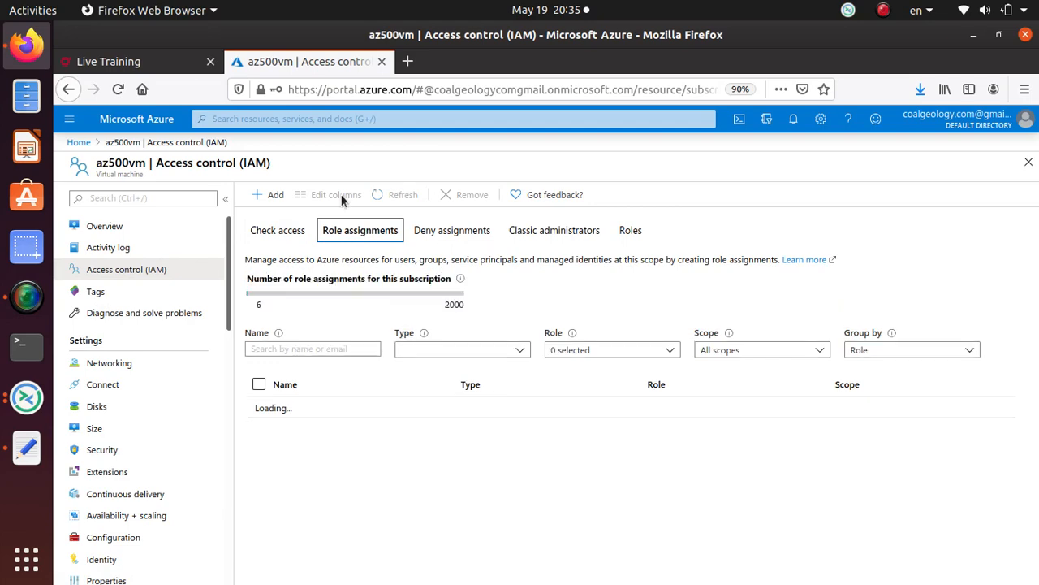
scroll(372, 425, down, 2)
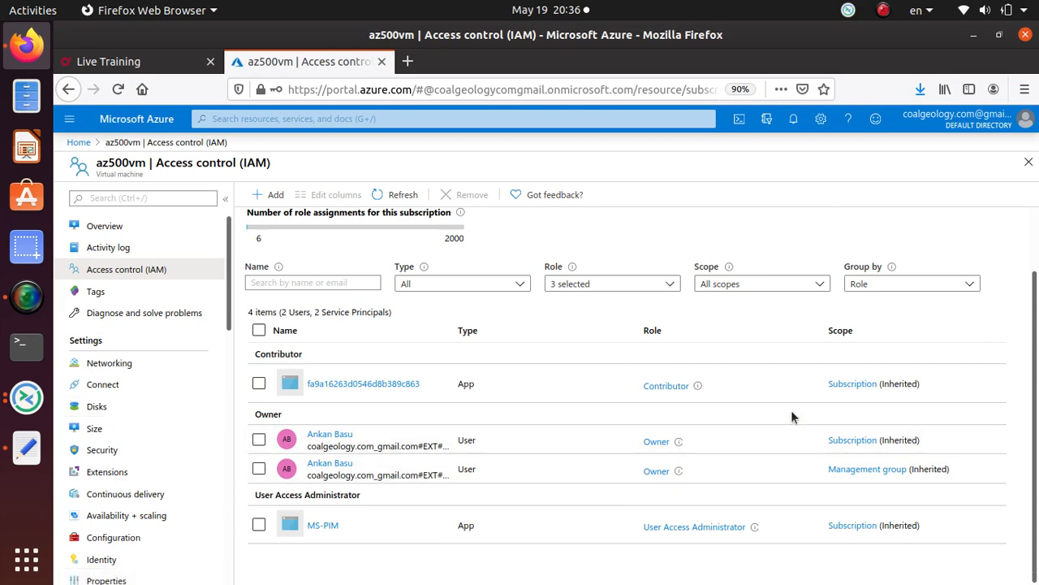
click(118, 293)
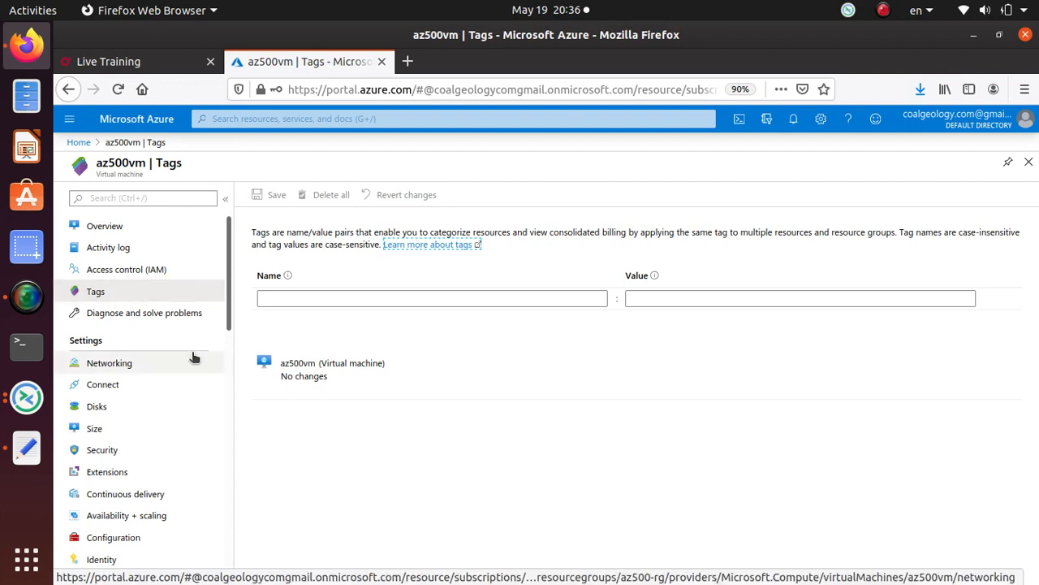
click(162, 318)
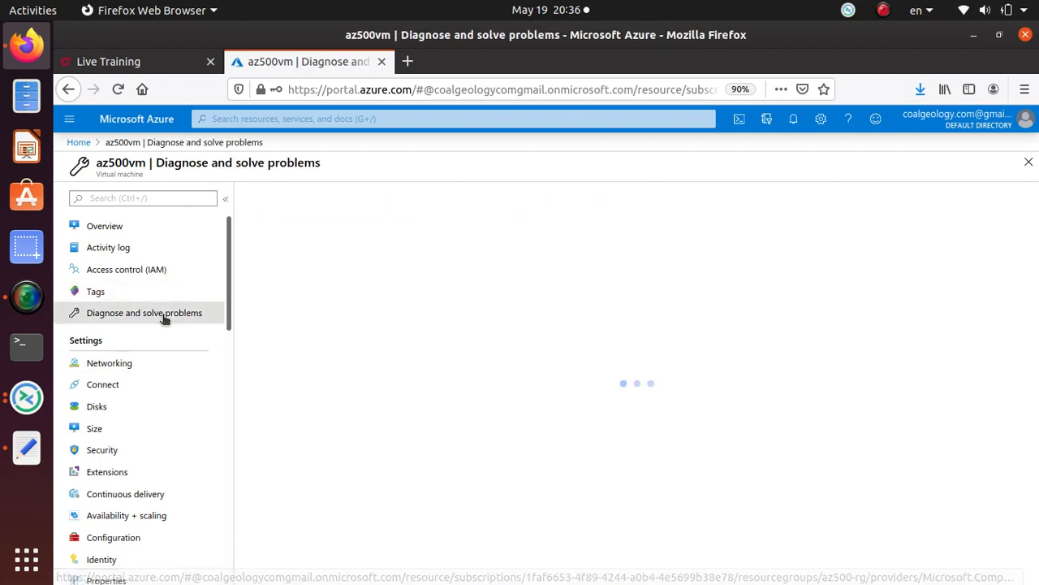
On az500vm's Networking page, highlight the public IP and NIC details, then list the outbound port rules
click(127, 369)
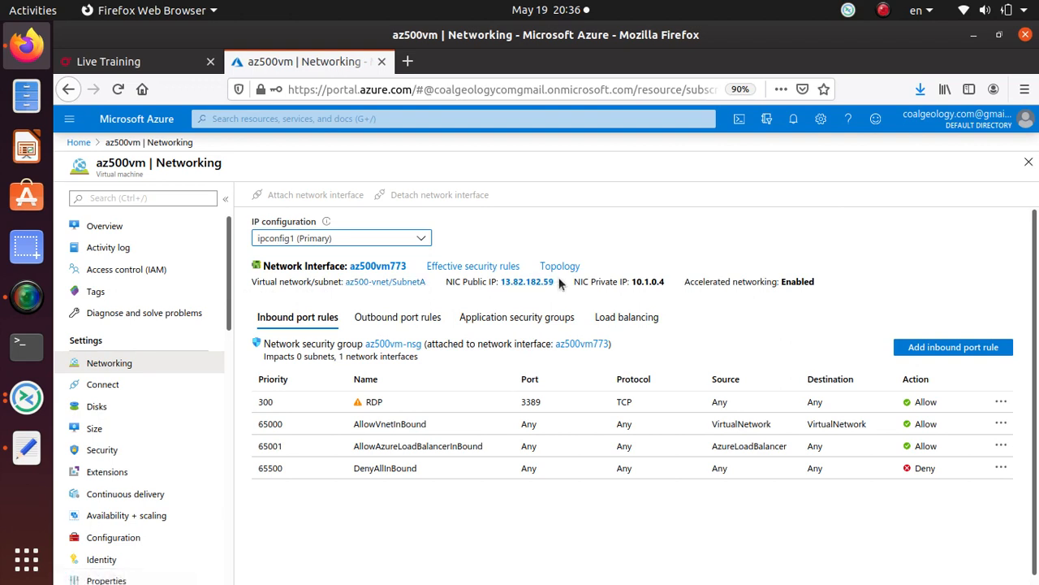
drag(555, 282, 505, 282)
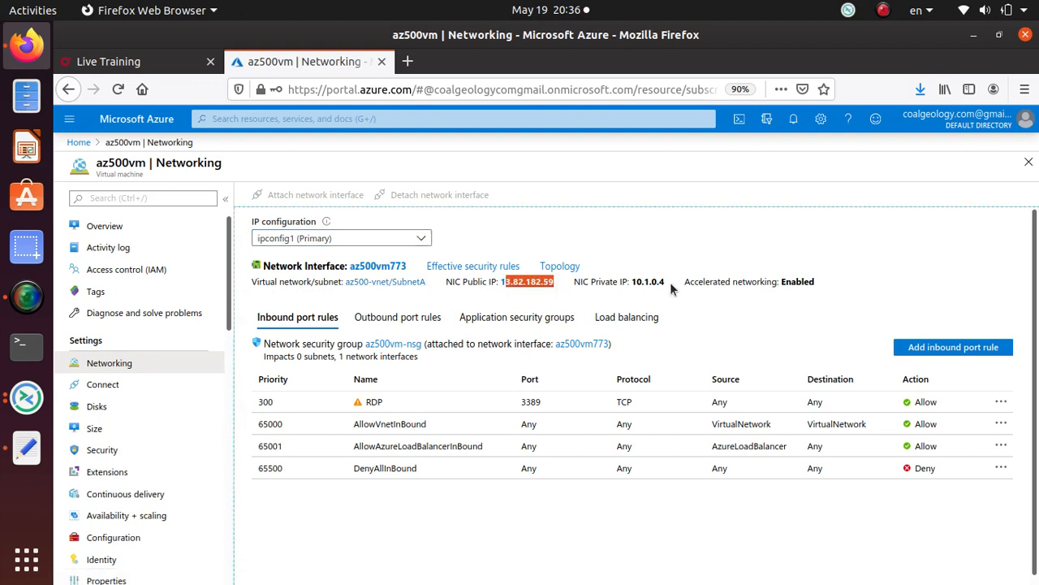
drag(670, 281, 688, 341)
click(765, 305)
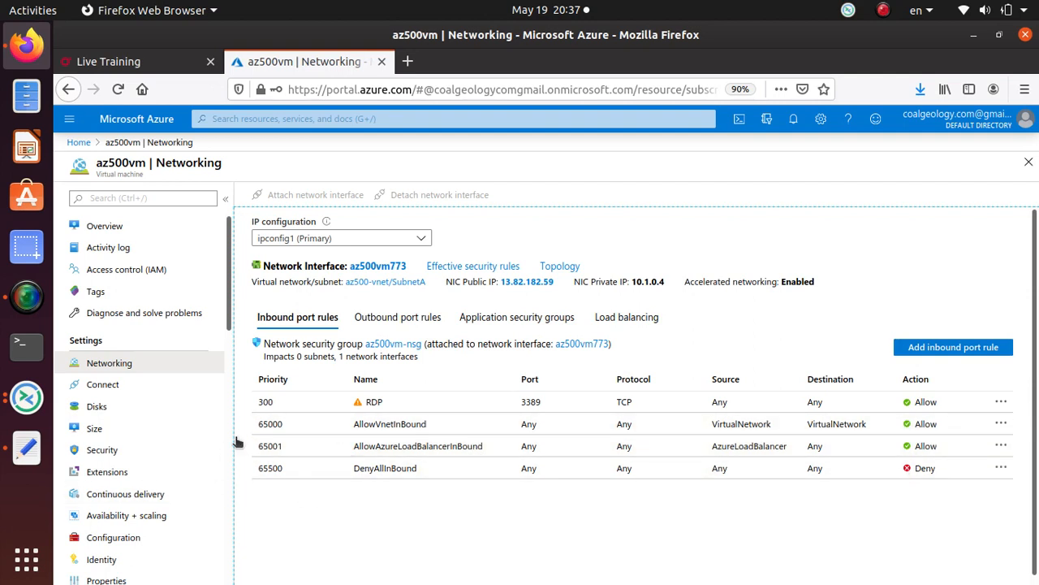
click(402, 318)
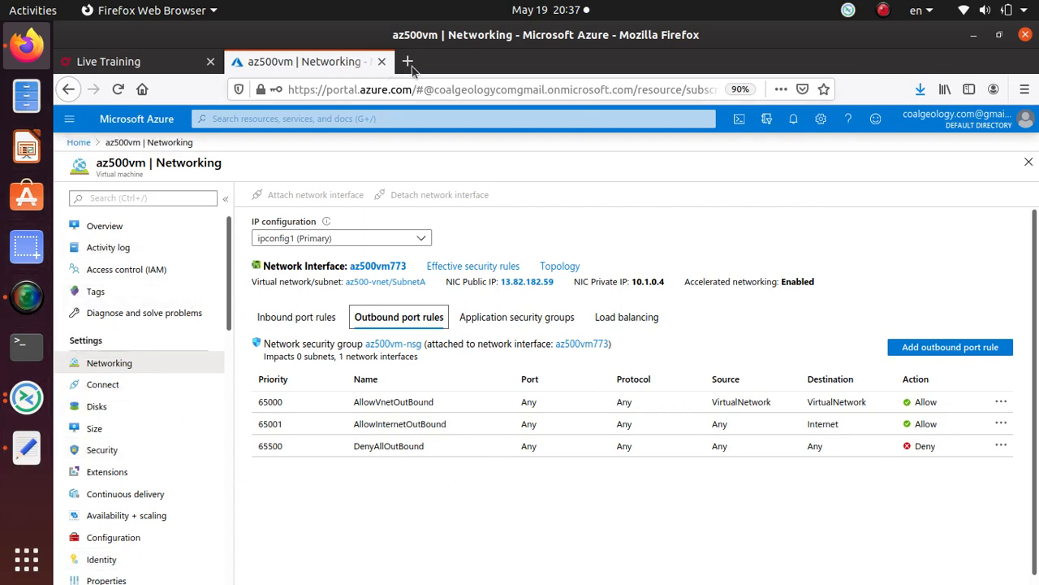
key(ctrl+alt+Down)
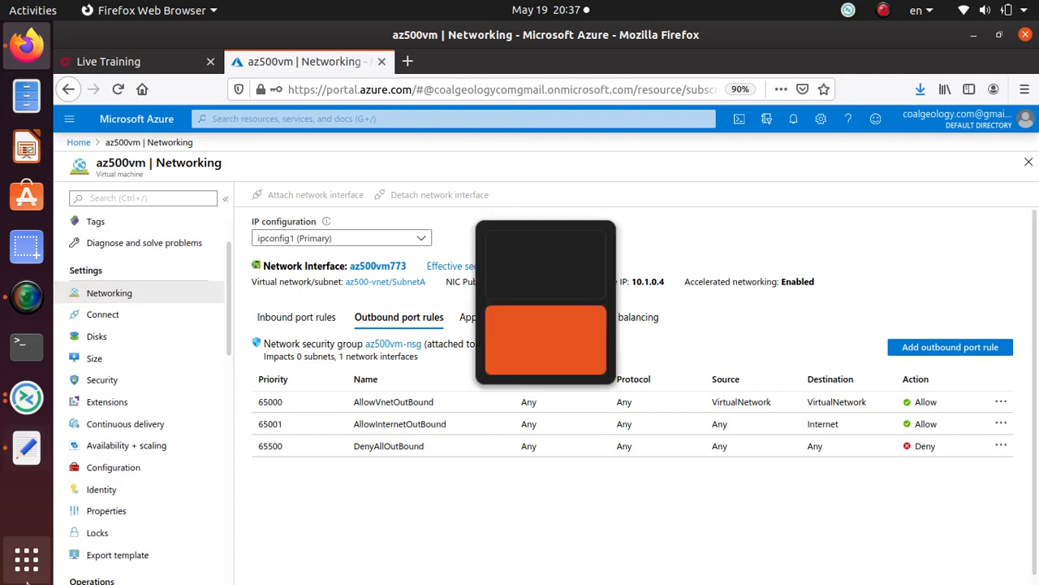
Run ping google.com in the remote server's command prompt in Remmina, then return to Firefox
click(27, 397)
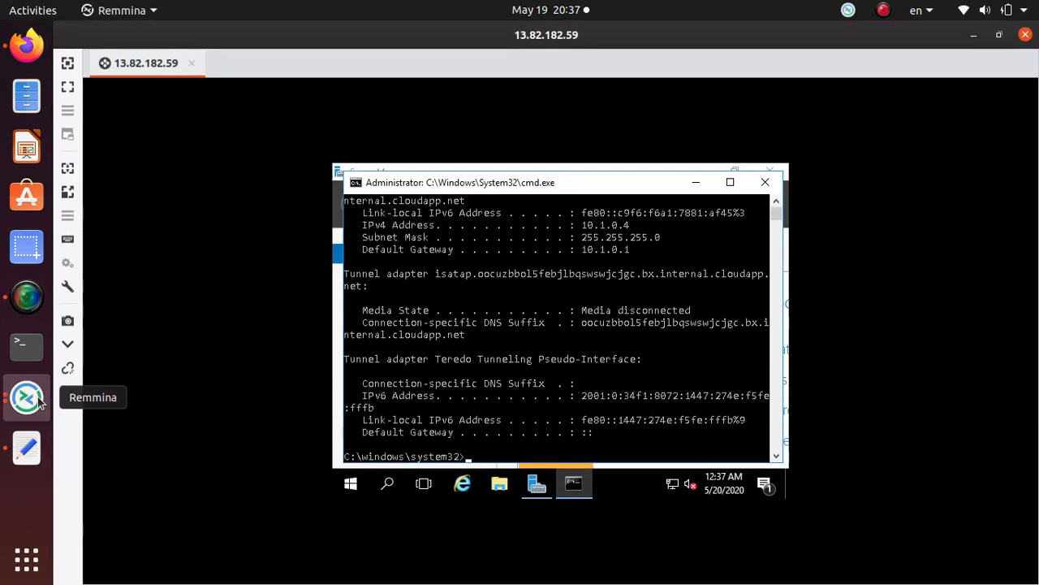
click(529, 443)
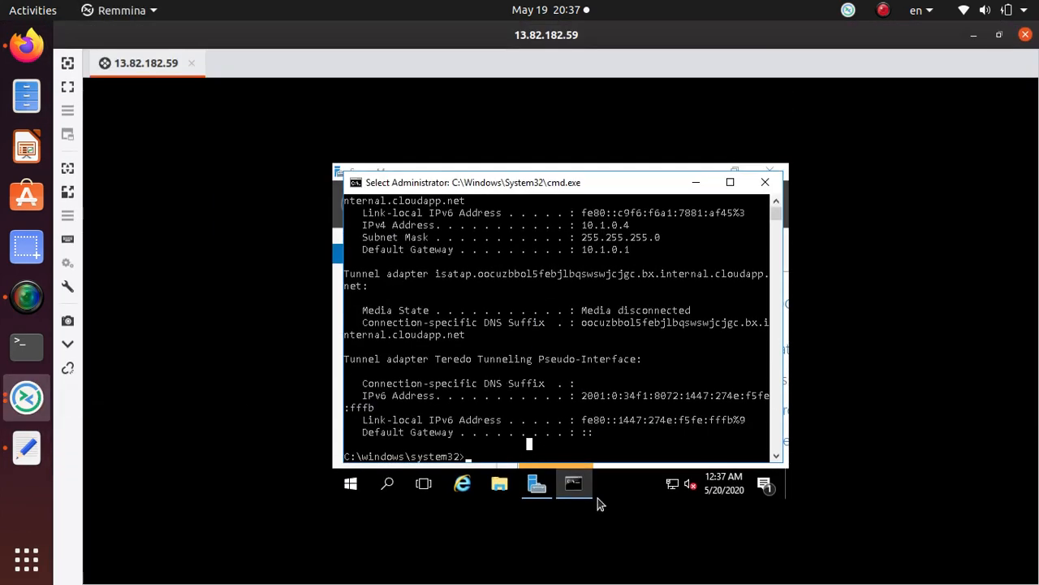
key(Escape)
text(ping )
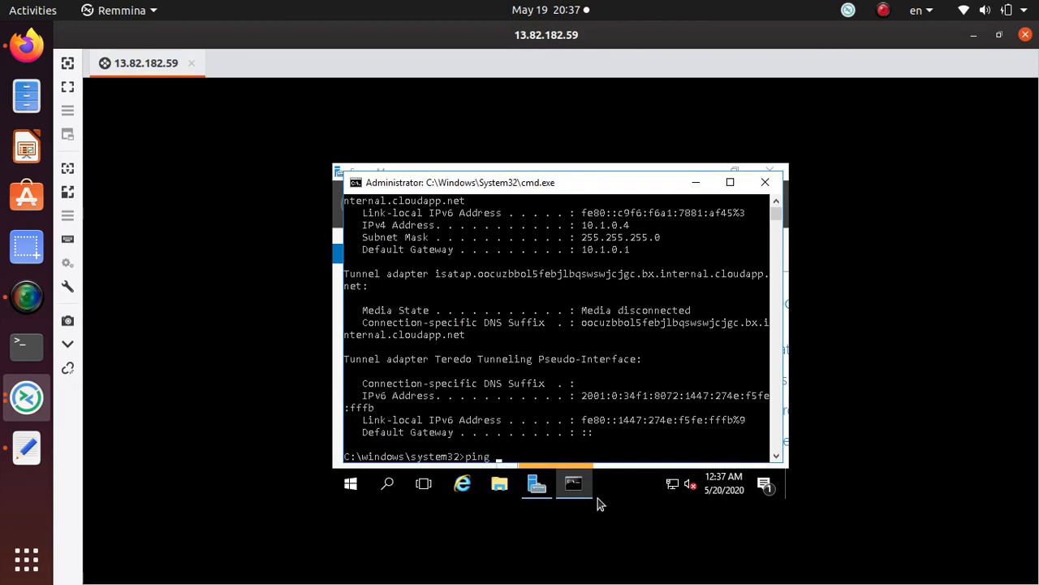
text(google.com)
key(Return)
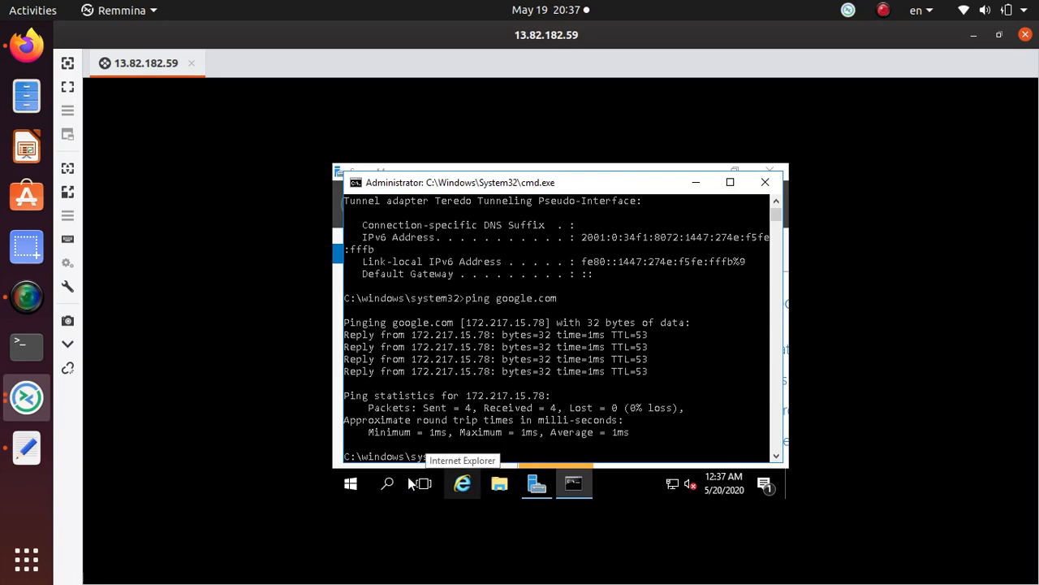
key(alt+Tab)
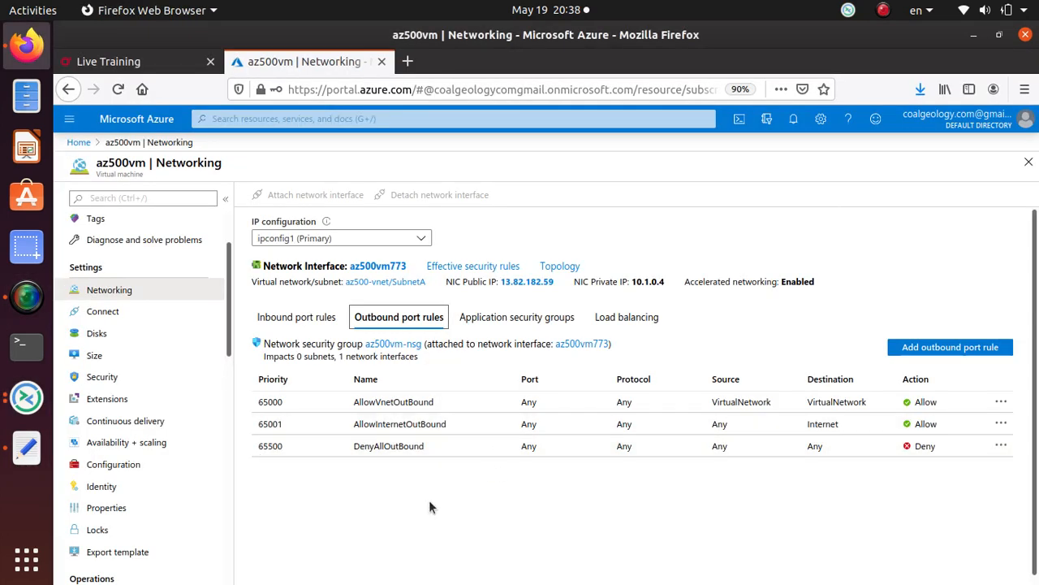
Pass through the Connect page to the Disks page showing the 127 GiB Standard HDD OS disk
scroll(426, 434, down, 1)
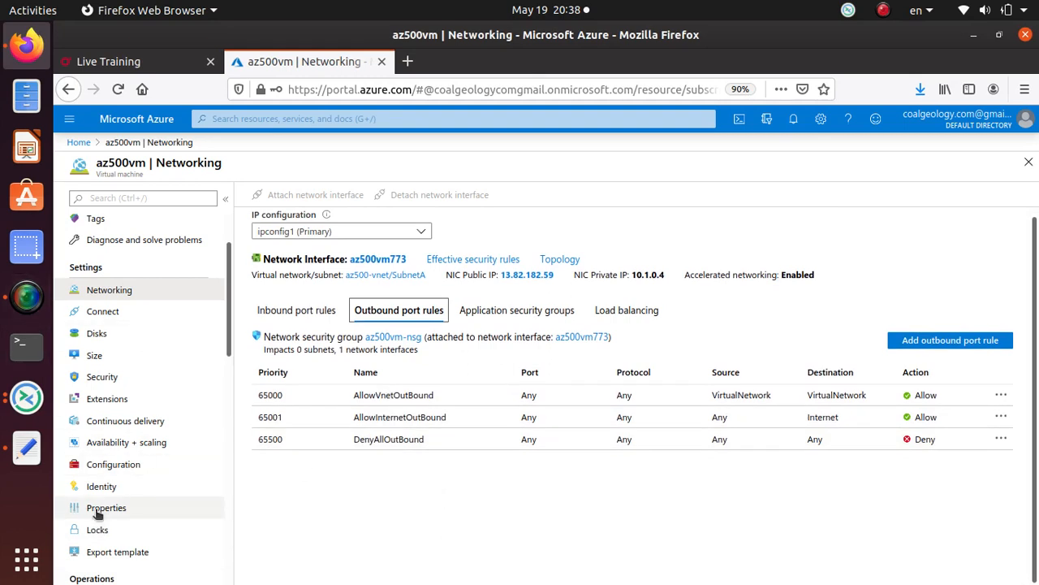
scroll(96, 513, down, 1)
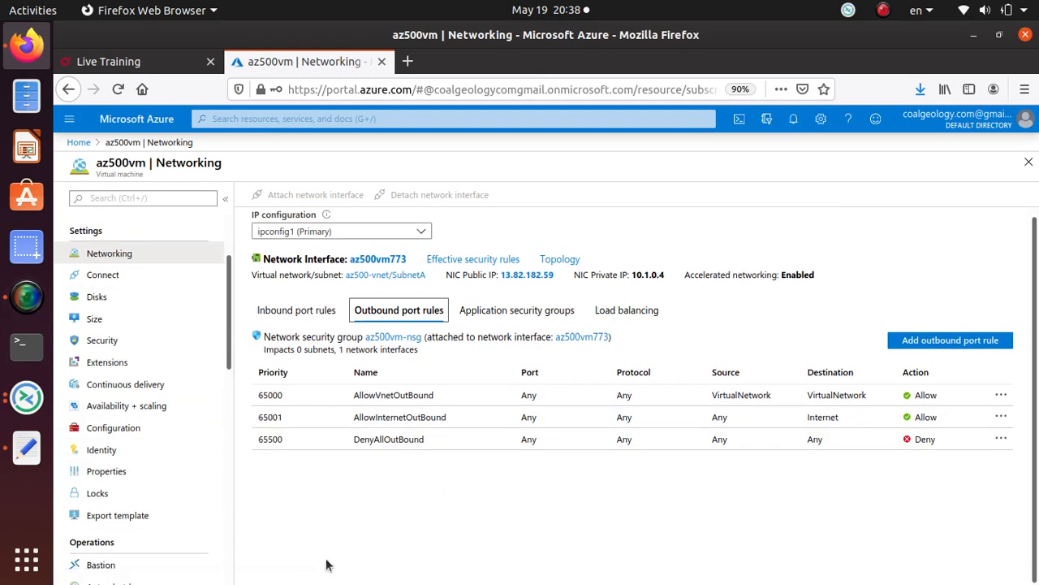
scroll(122, 554, down, 1)
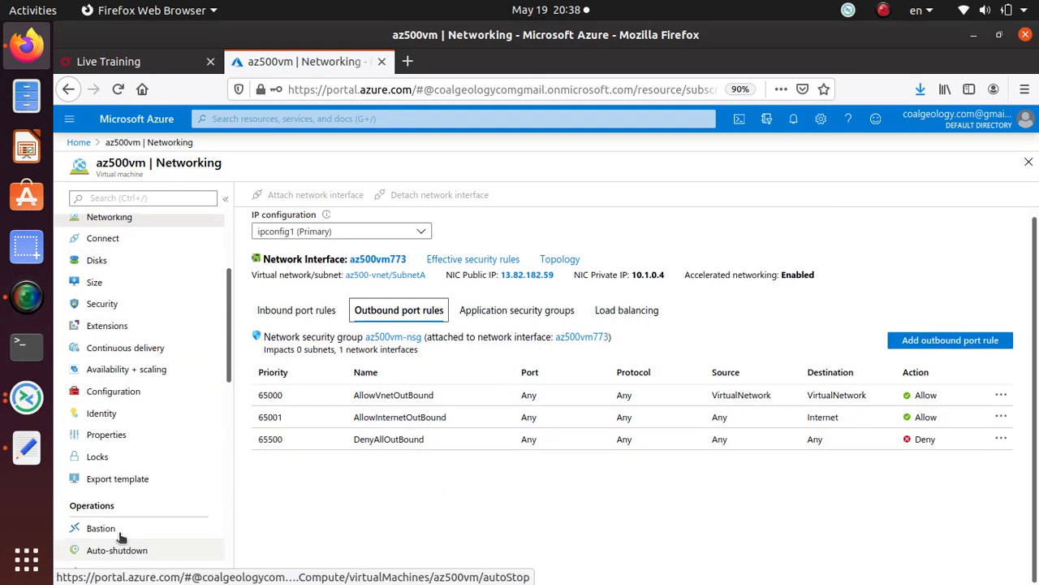
scroll(112, 462, up, 2)
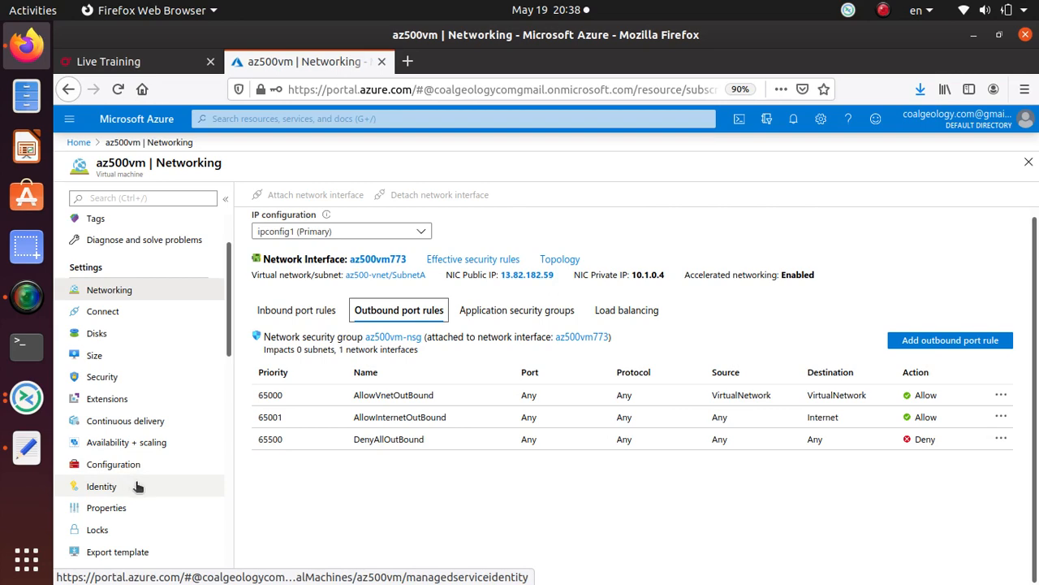
click(133, 316)
click(120, 338)
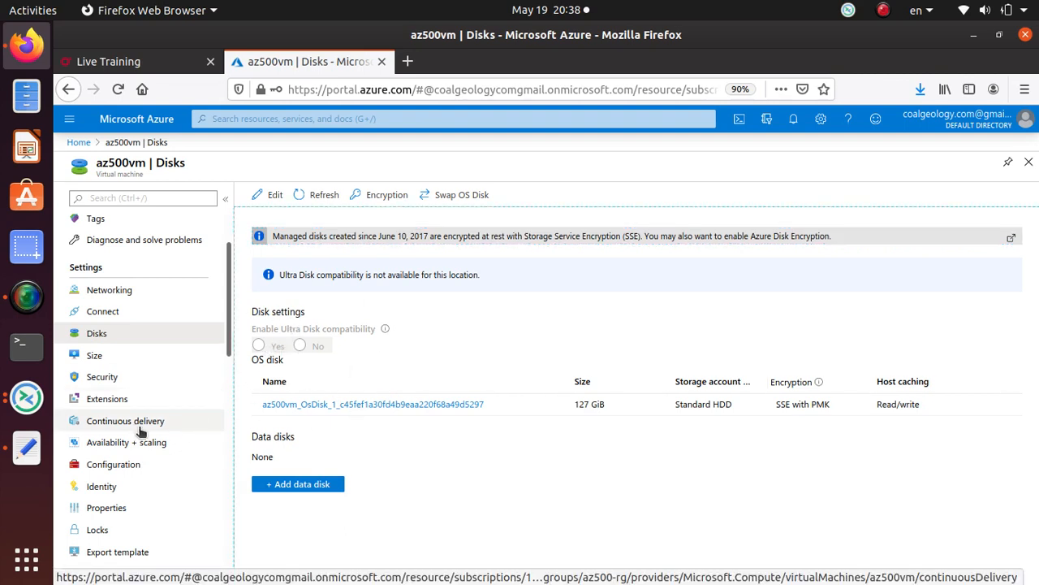
Browse az500vm's Size, Security and Extensions pages, ending on Configuration
click(91, 354)
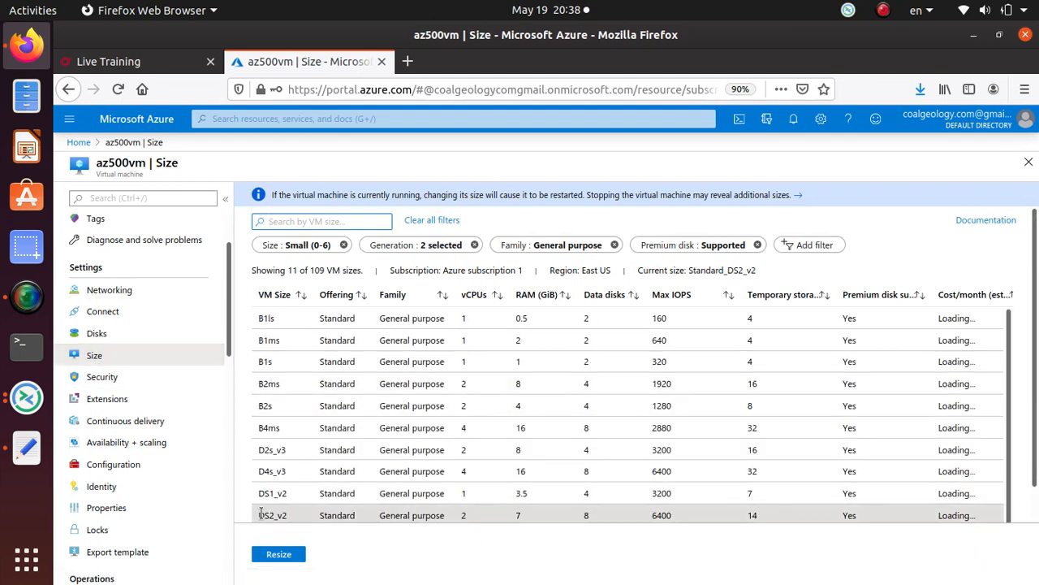
click(102, 378)
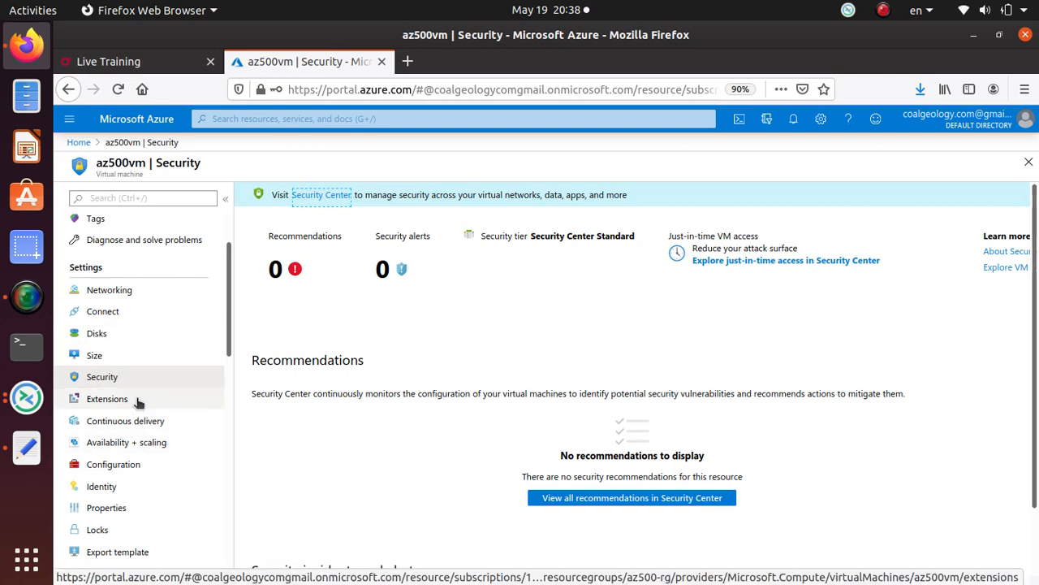
scroll(157, 462, down, 4)
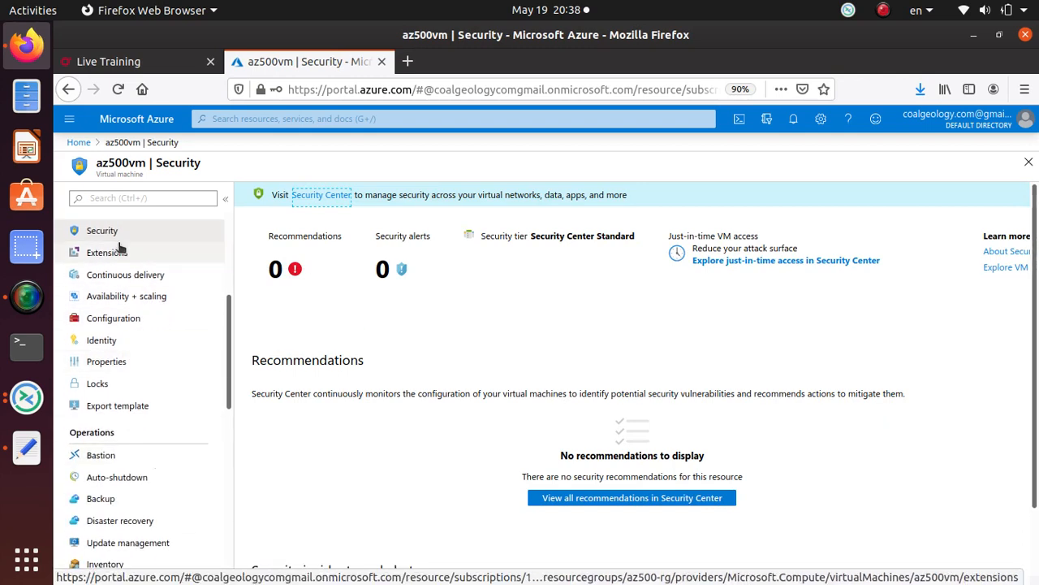
scroll(129, 487, up, 2)
click(104, 326)
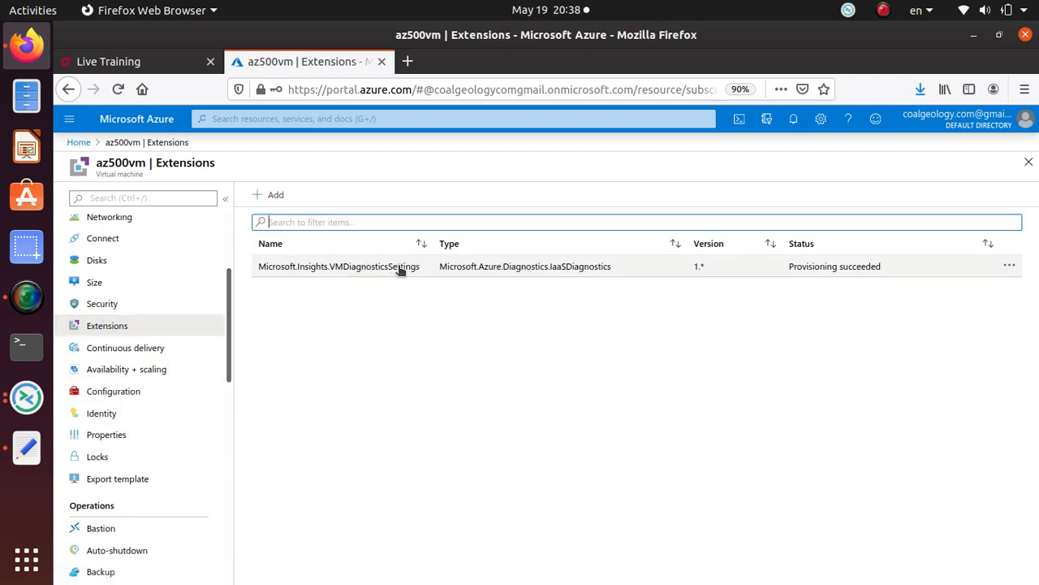
click(151, 396)
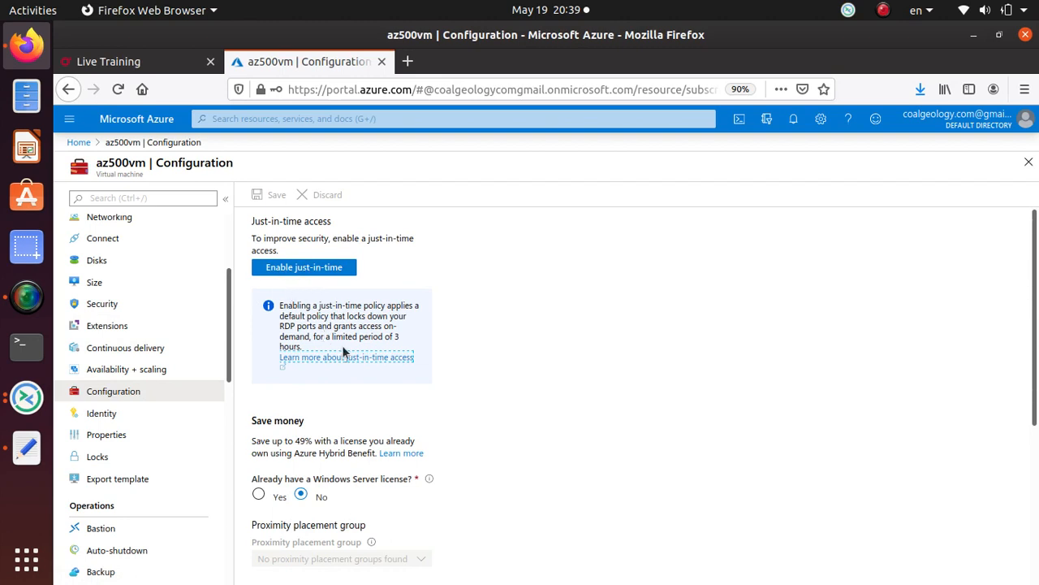
Highlight the Azure Hybrid Benefit savings note, then view Identity with system-assigned status Off
scroll(343, 352, down, 2)
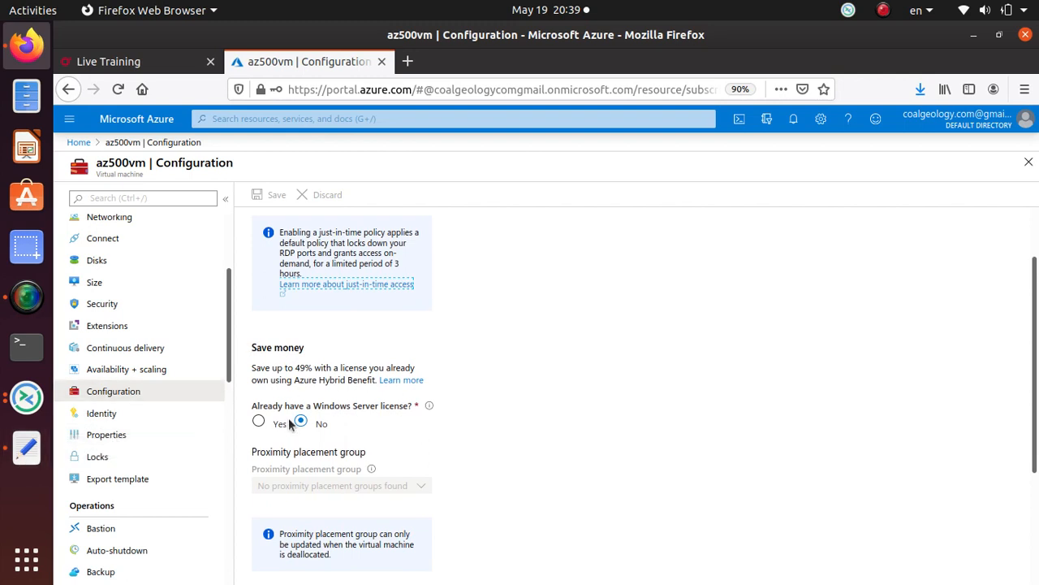
drag(251, 365, 375, 380)
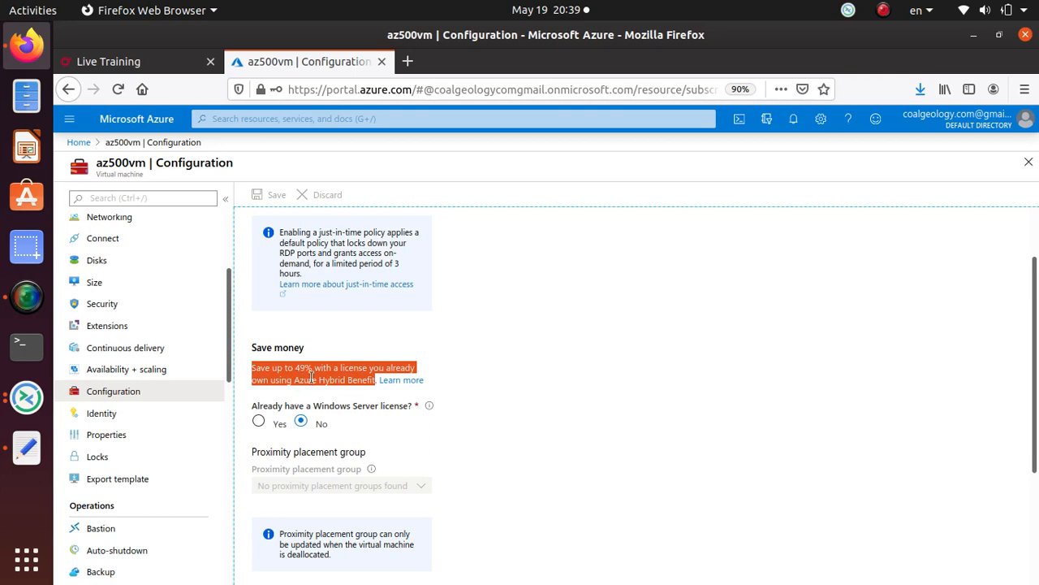
click(117, 421)
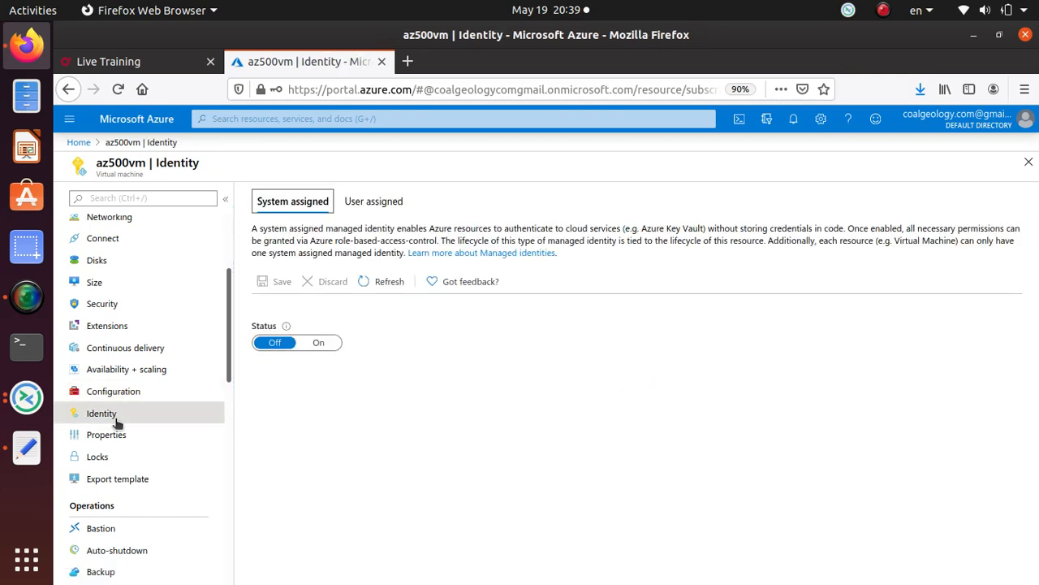
Check user-assigned identities and review Properties before viewing the Locks page showing no locks
click(386, 207)
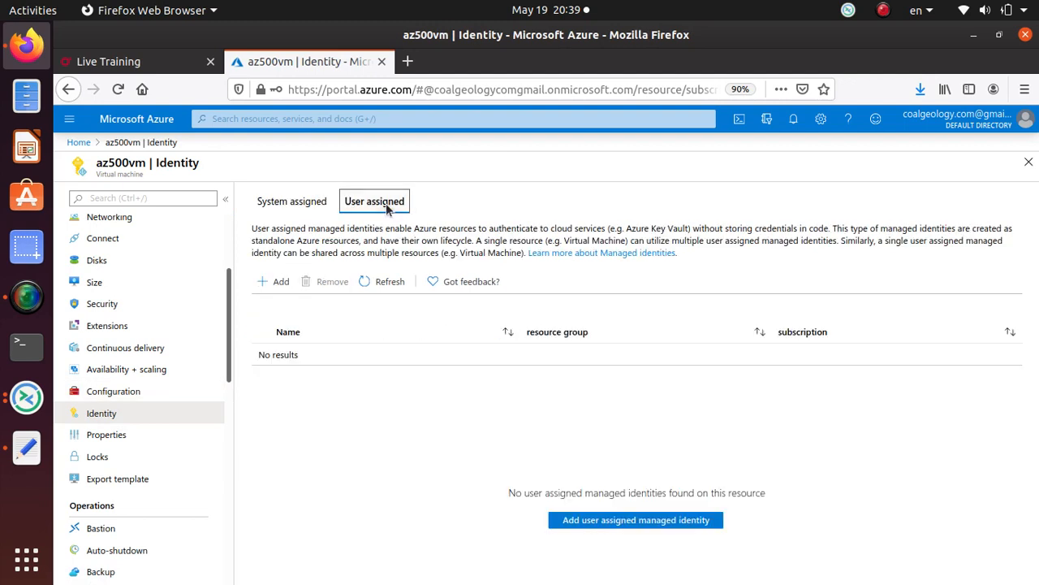
click(306, 210)
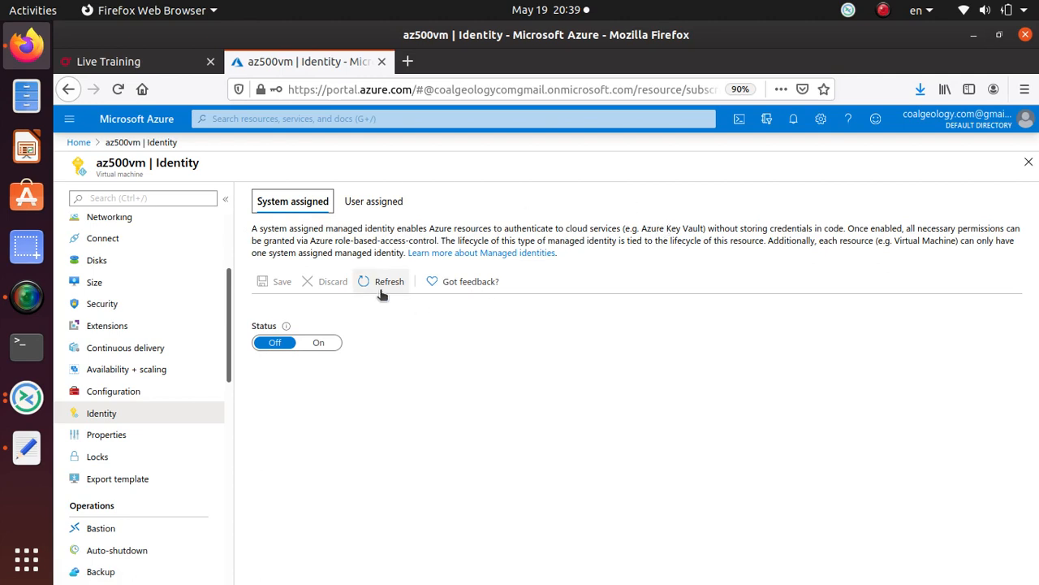
click(144, 437)
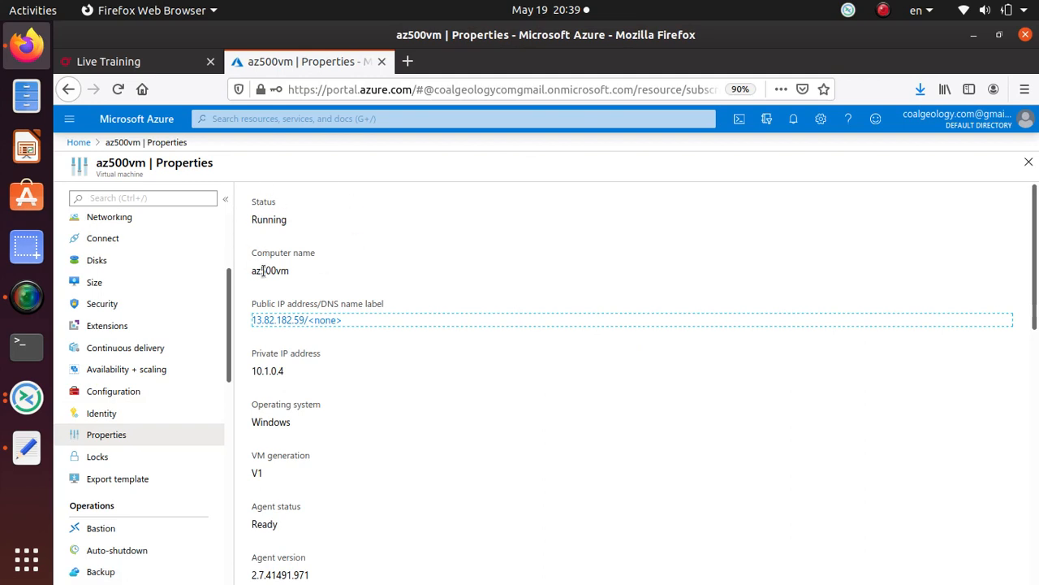
scroll(277, 379, down, 6)
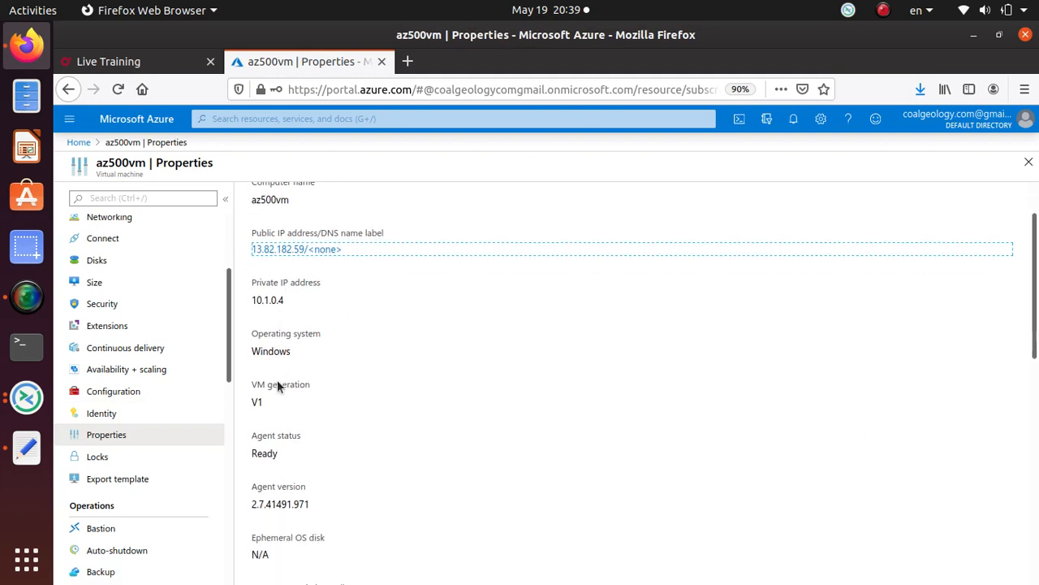
scroll(275, 378, down, 7)
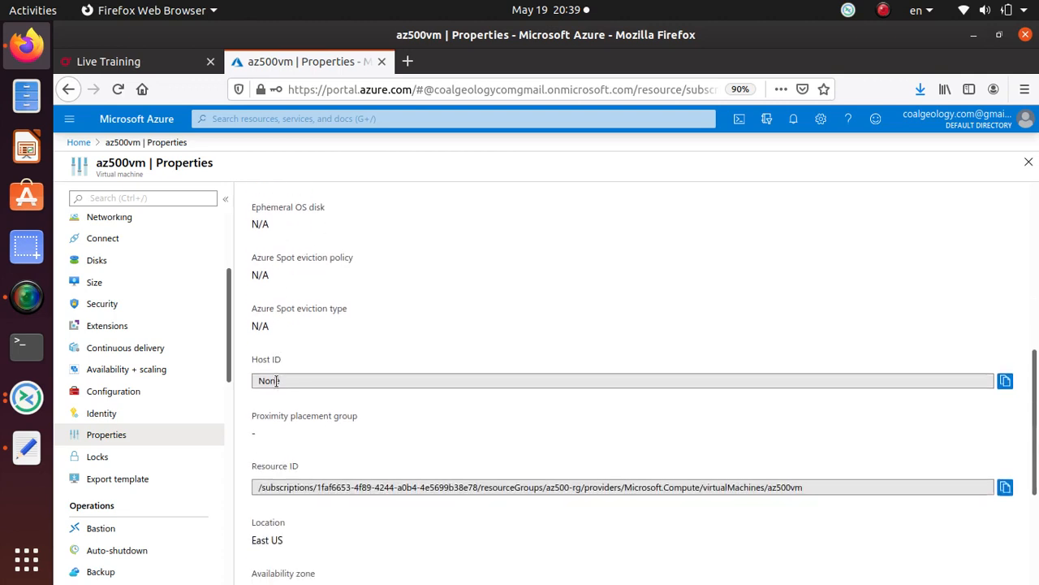
scroll(273, 382, down, 2)
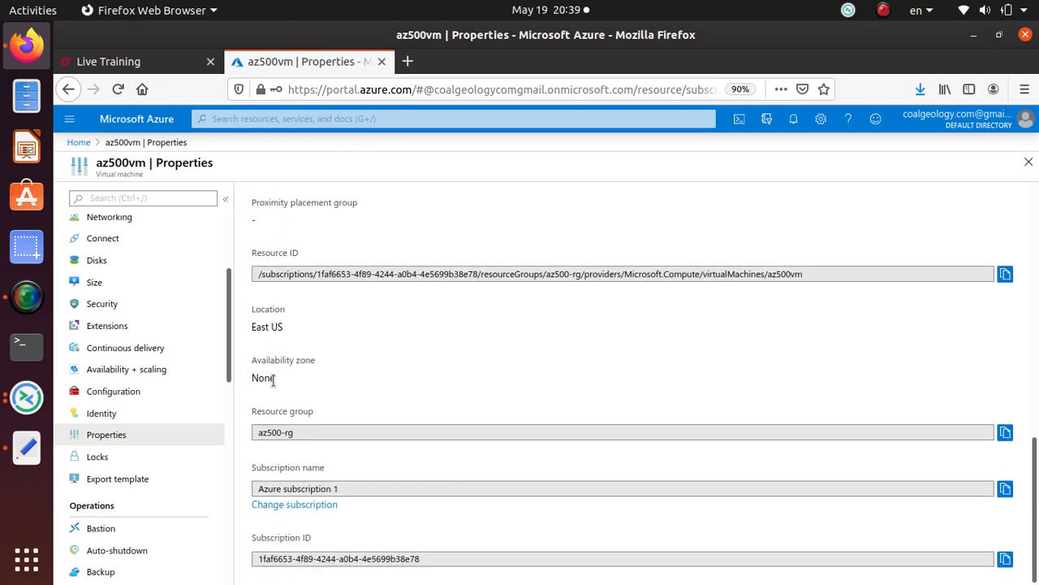
click(98, 459)
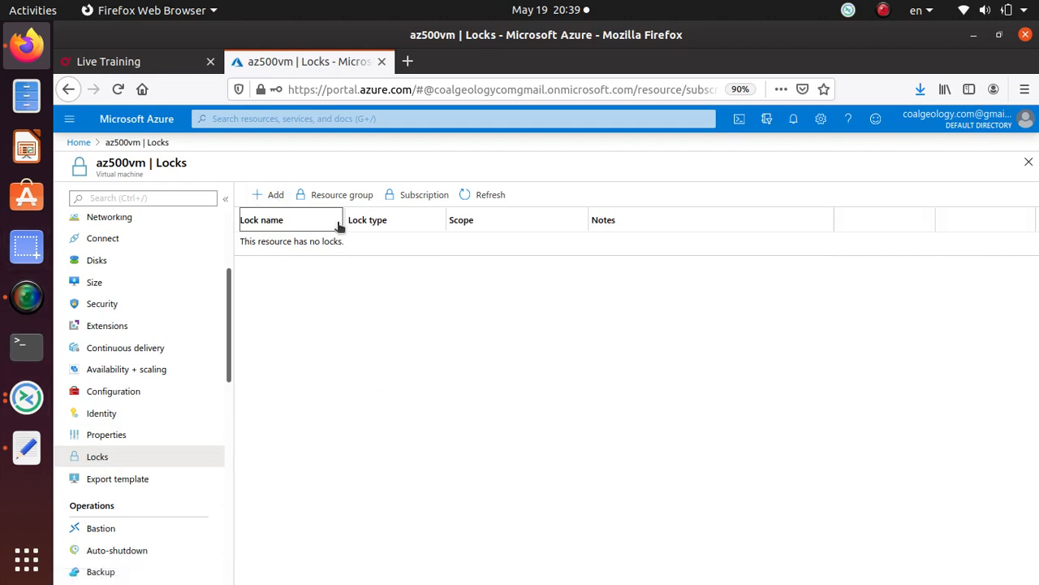
click(269, 197)
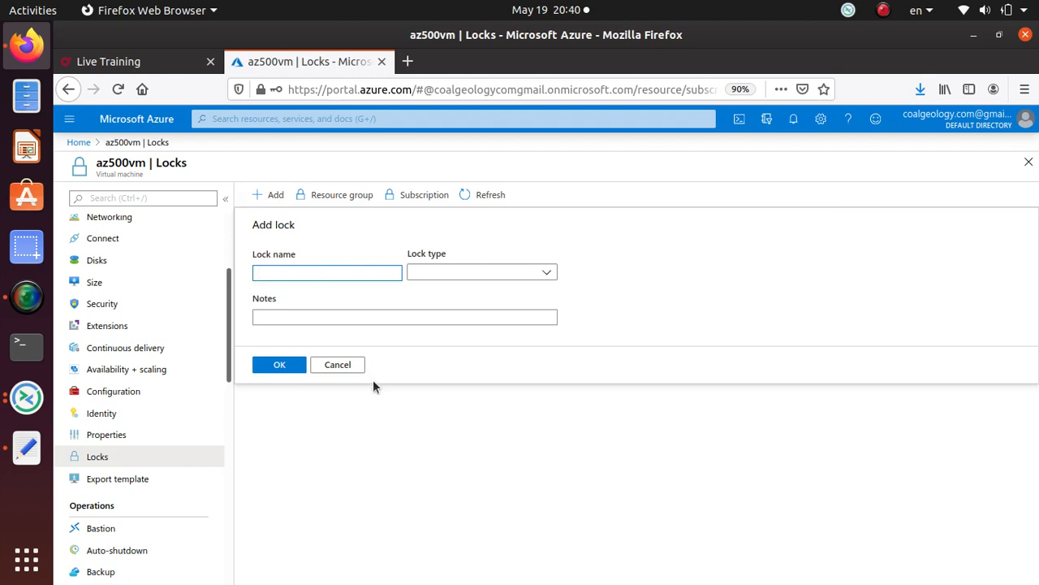
click(490, 271)
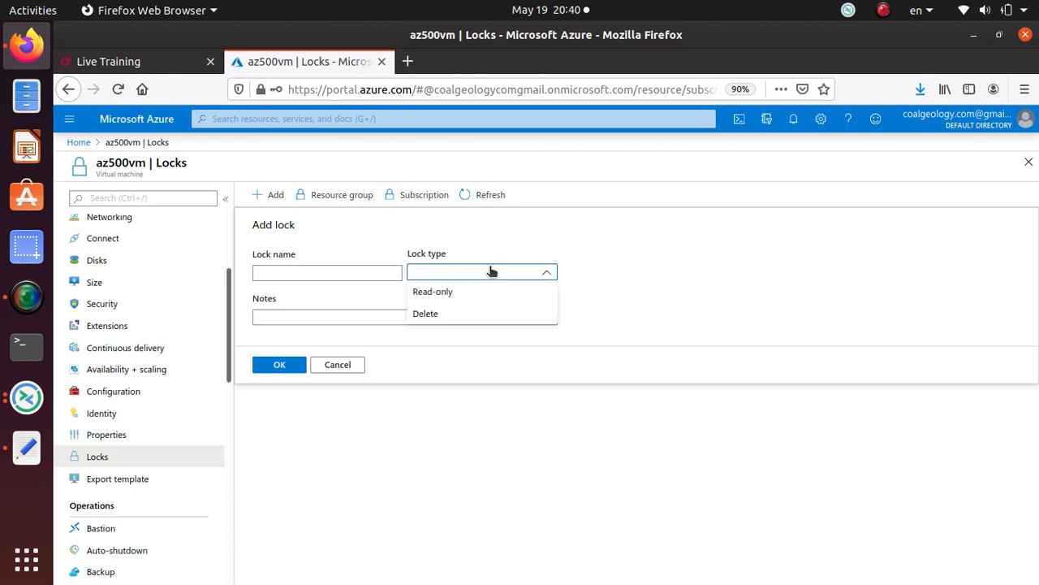
click(436, 314)
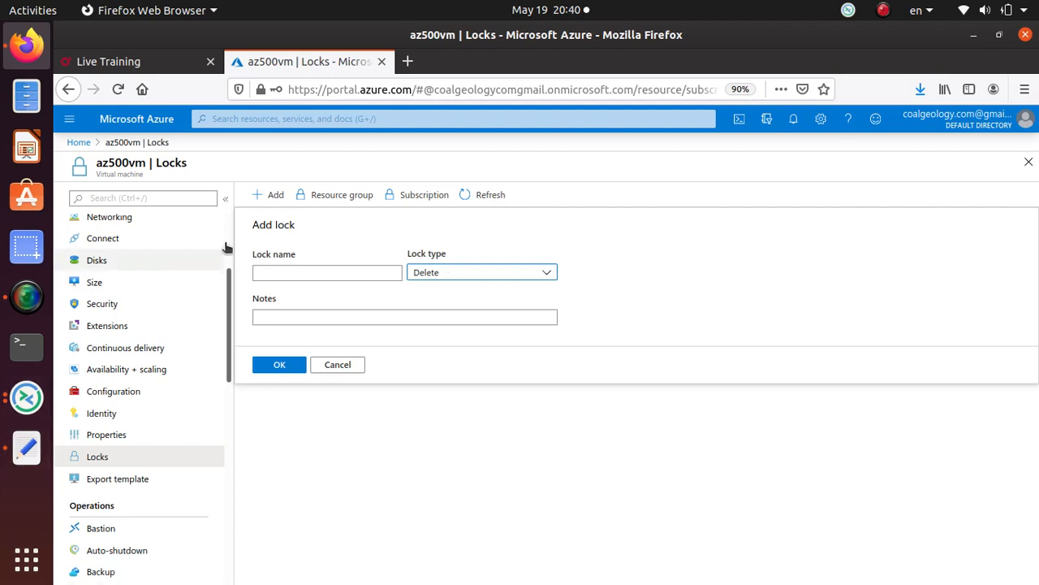
click(127, 461)
scroll(132, 464, down, 2)
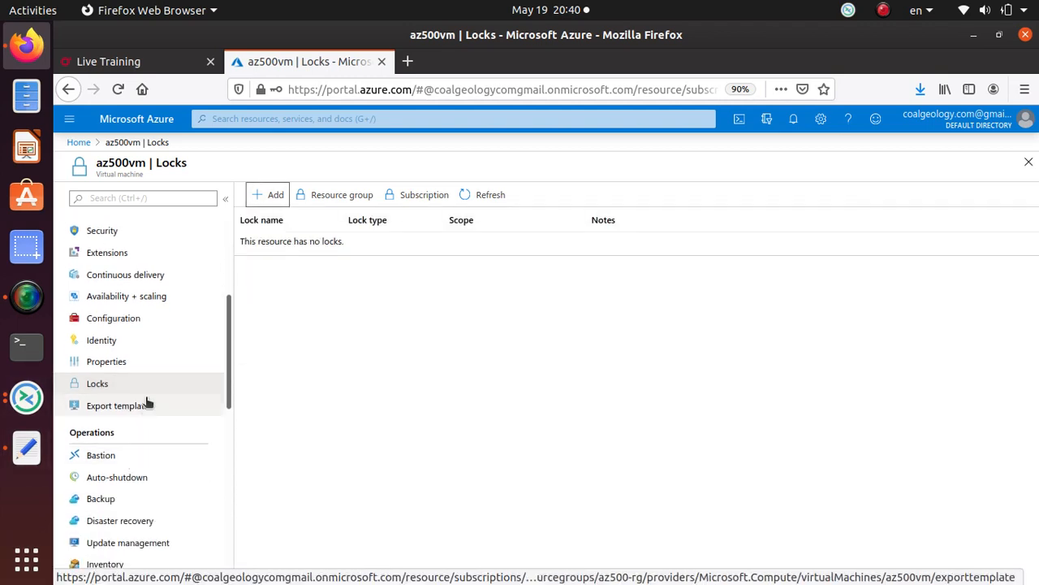
From Export template, start adding to the library and copy the name into the description field
click(134, 399)
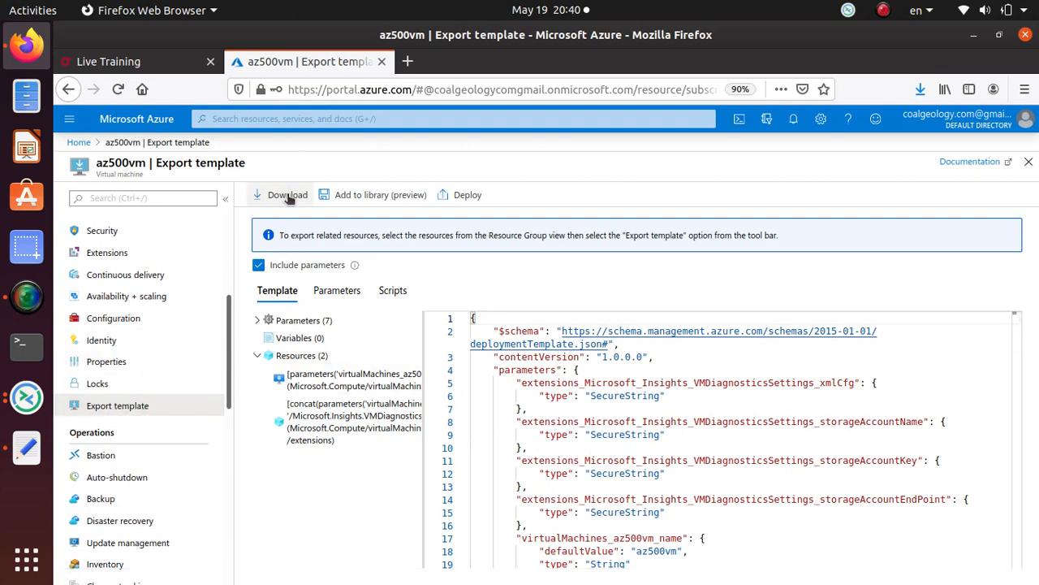
click(389, 199)
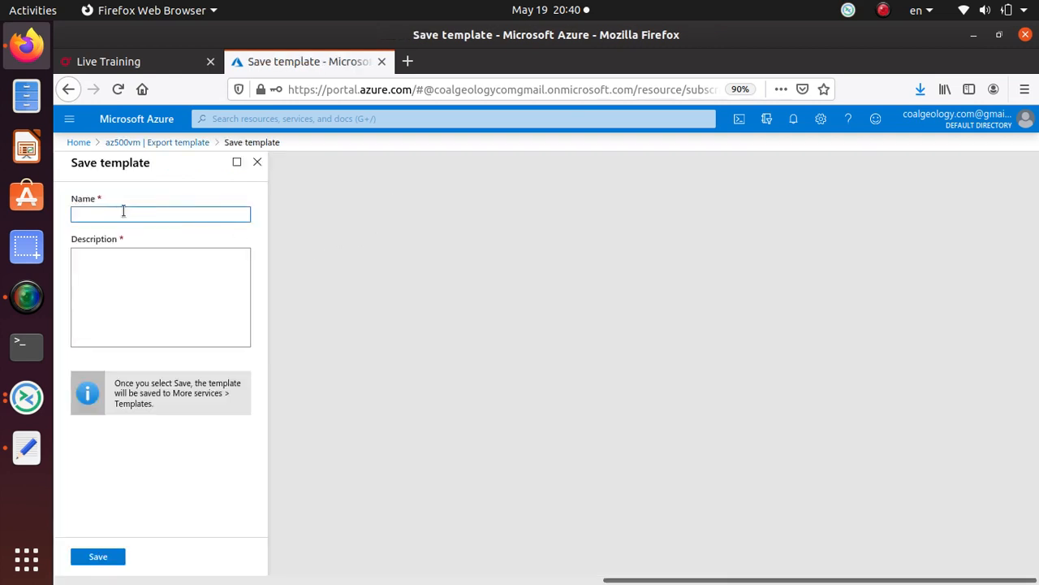
text(Windows16-VM Template)
scroll(92, 223, left, 10)
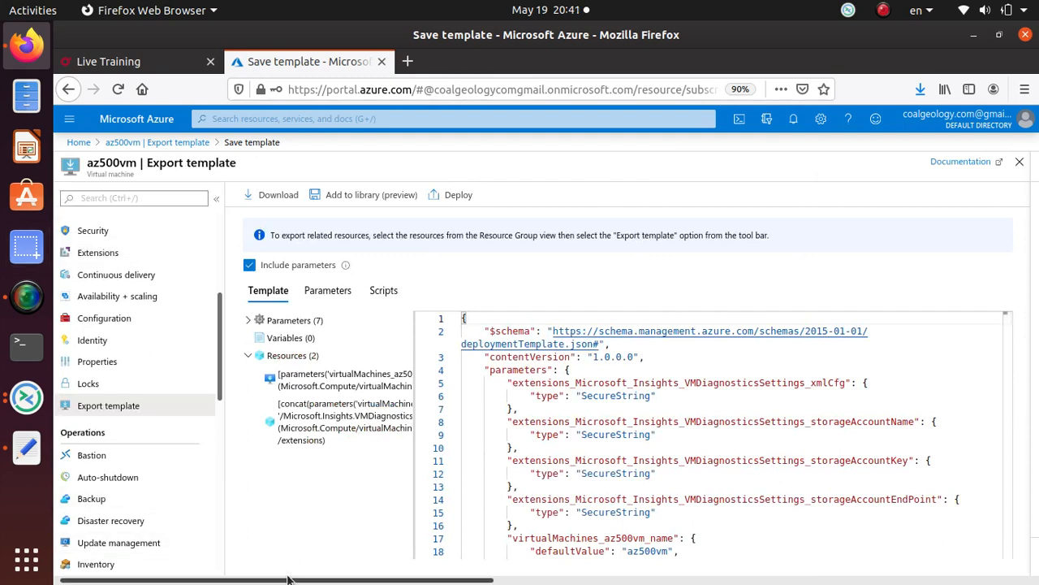
drag(296, 579, 708, 538)
drag(591, 580, 548, 580)
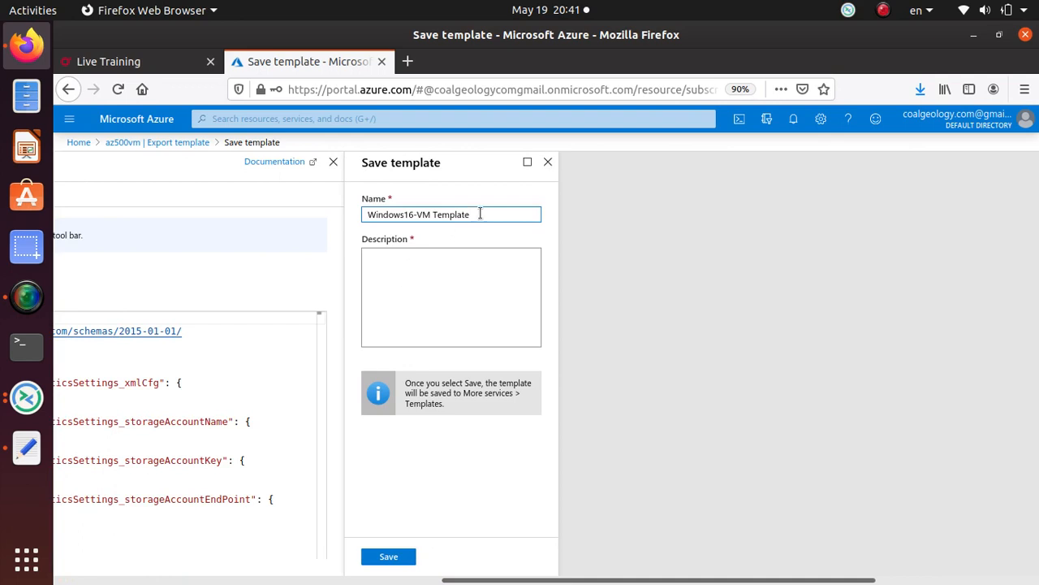
drag(480, 214, 326, 212)
key(ctrl+c)
click(429, 287)
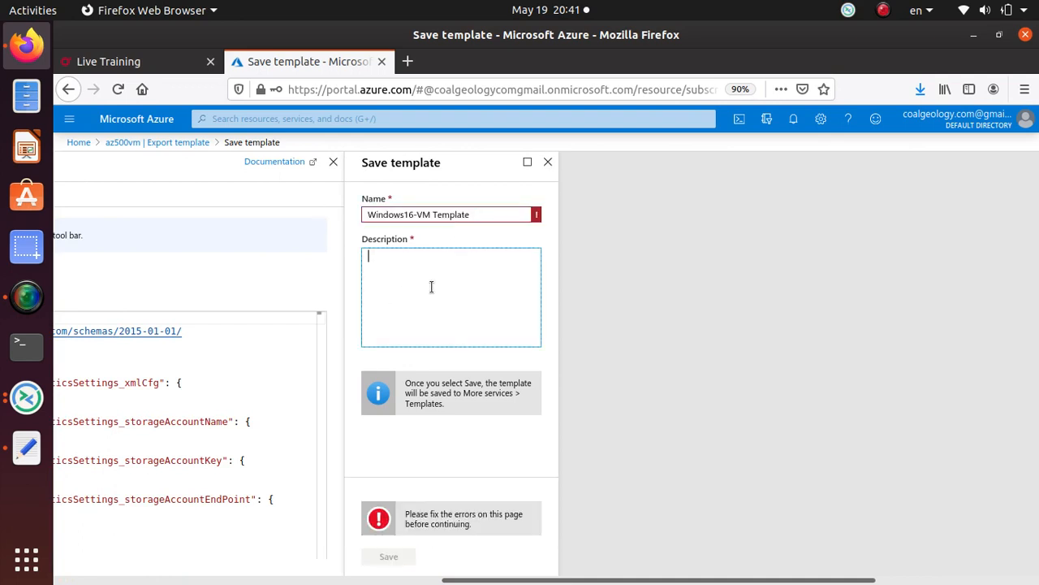
key(ctrl+v)
drag(445, 570, 626, 569)
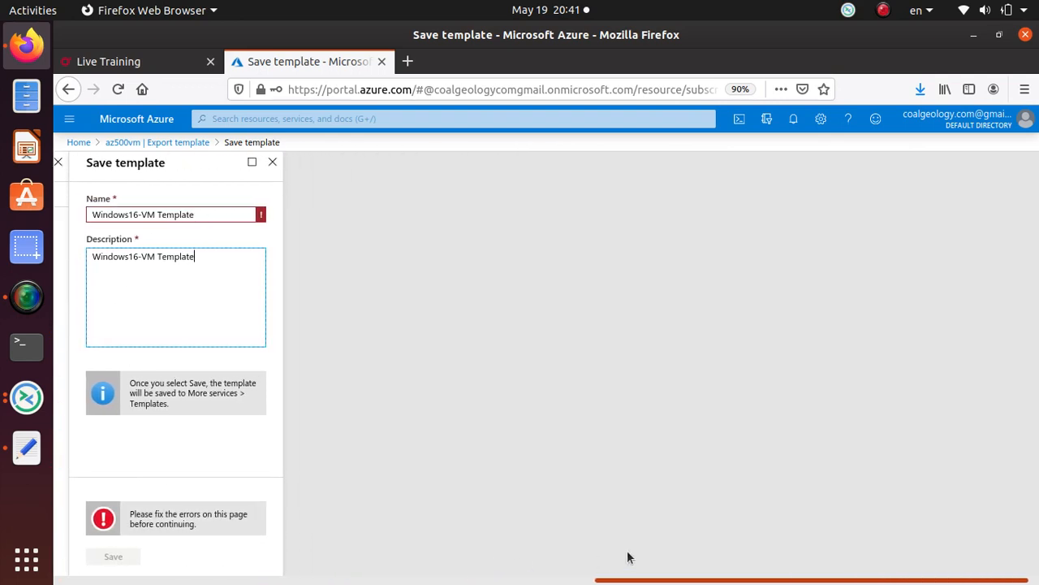
click(112, 569)
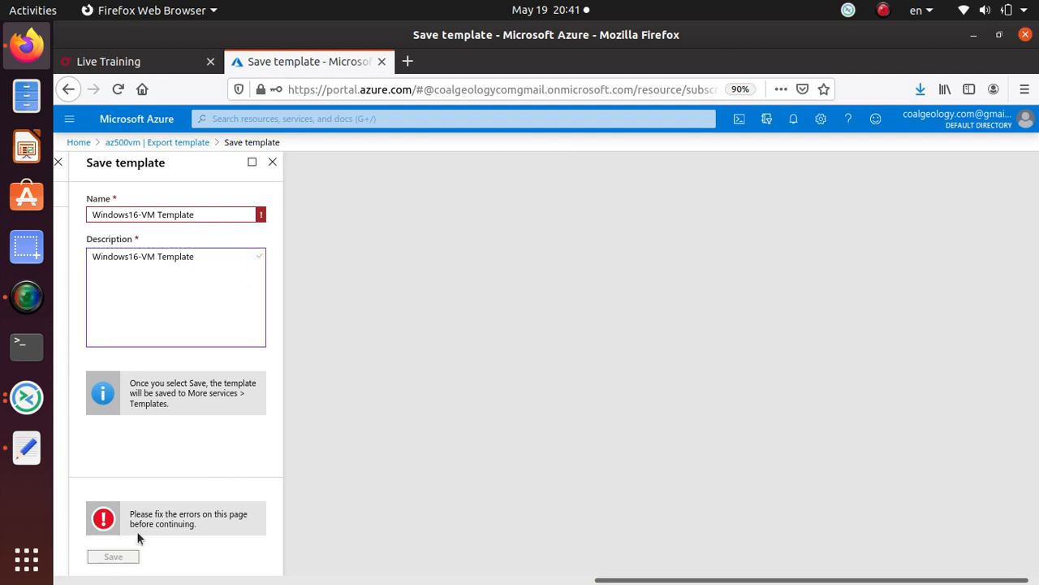
Remove the space and hyphen so the name reads Windows16VMTemplate, then save
click(160, 214)
key(Left)
key(BackSpace)
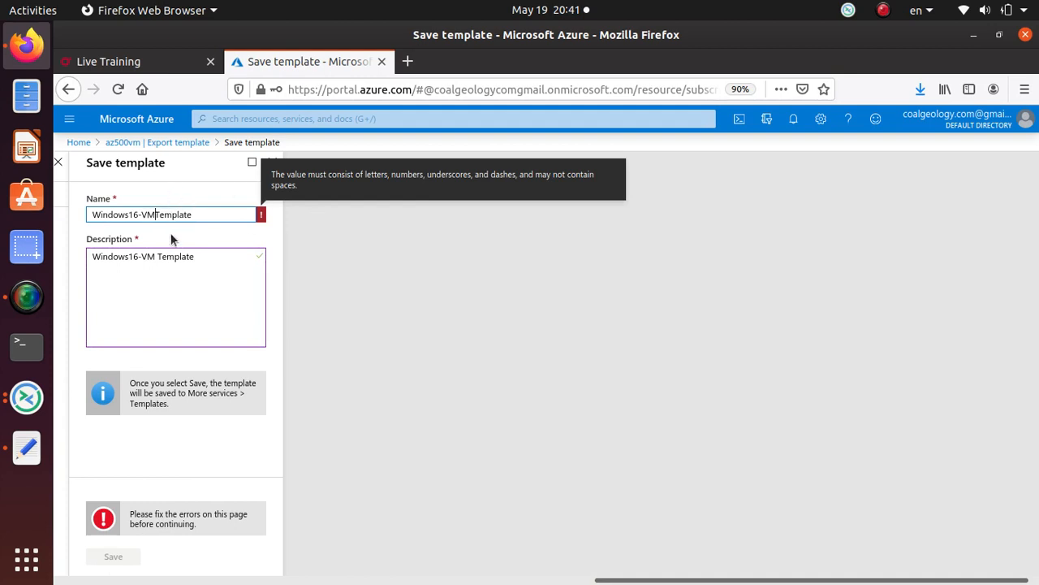
click(144, 215)
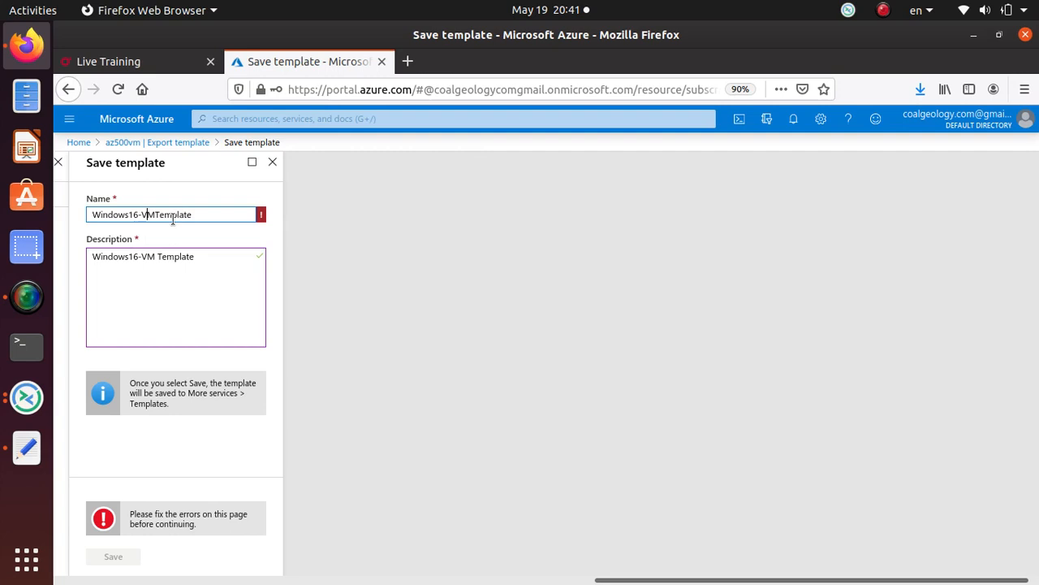
key(BackSpace)
click(197, 340)
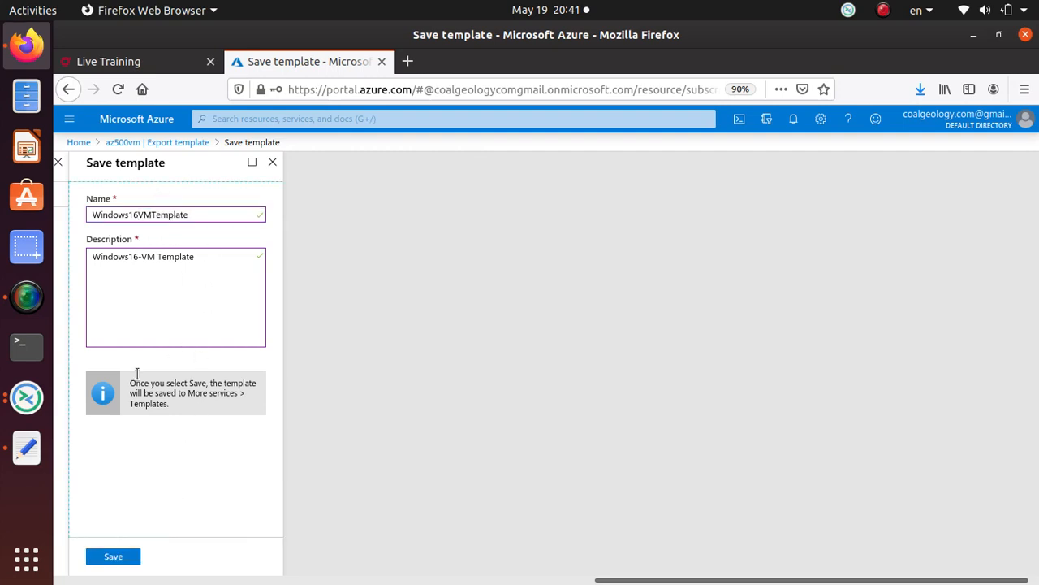
drag(192, 213, 80, 207)
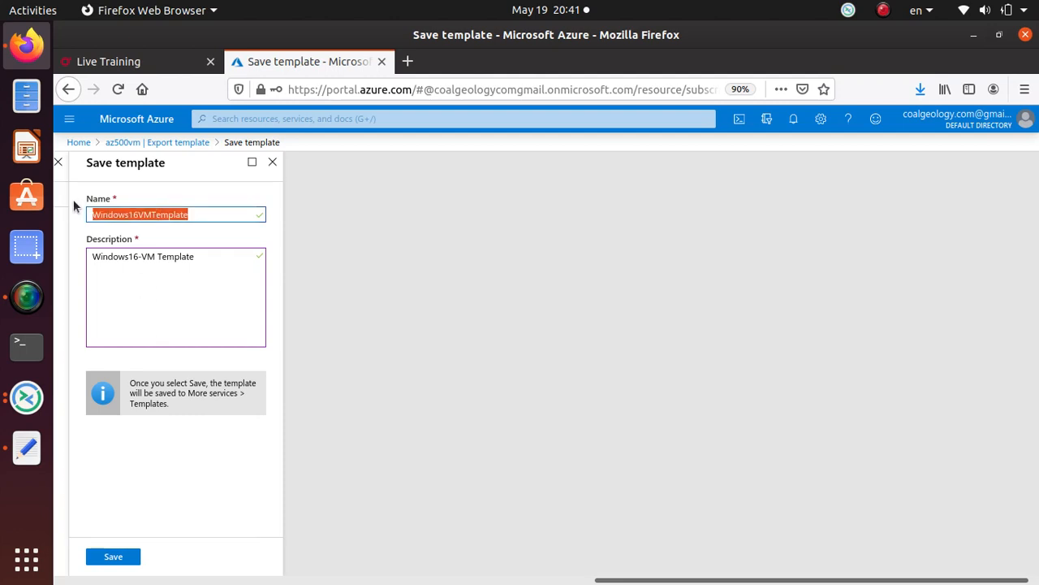
click(126, 558)
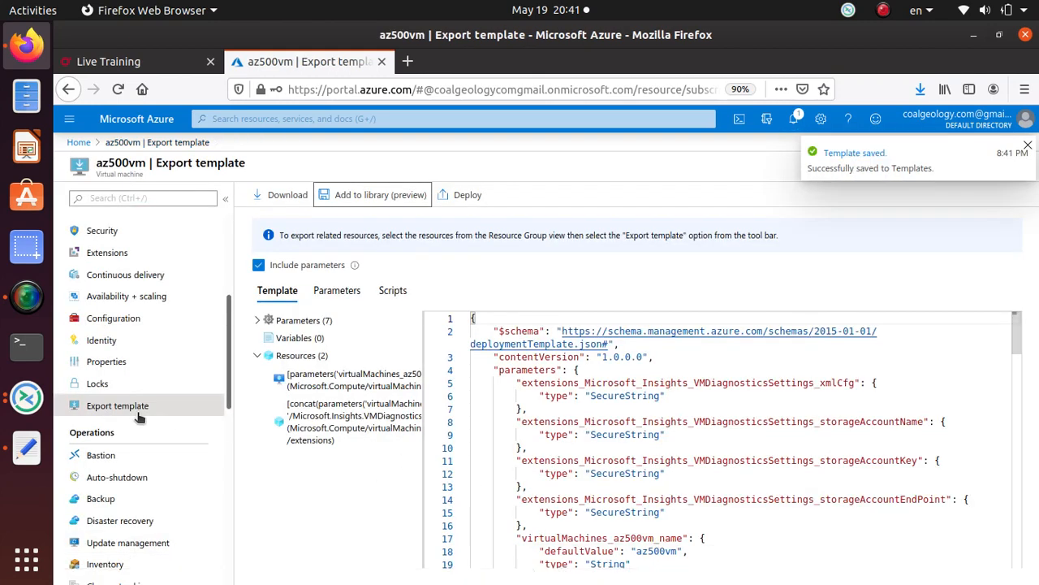
Turn auto-shutdown on and select the 12:00:00 AM time, then discard the edits for Backup
scroll(215, 426, down, 5)
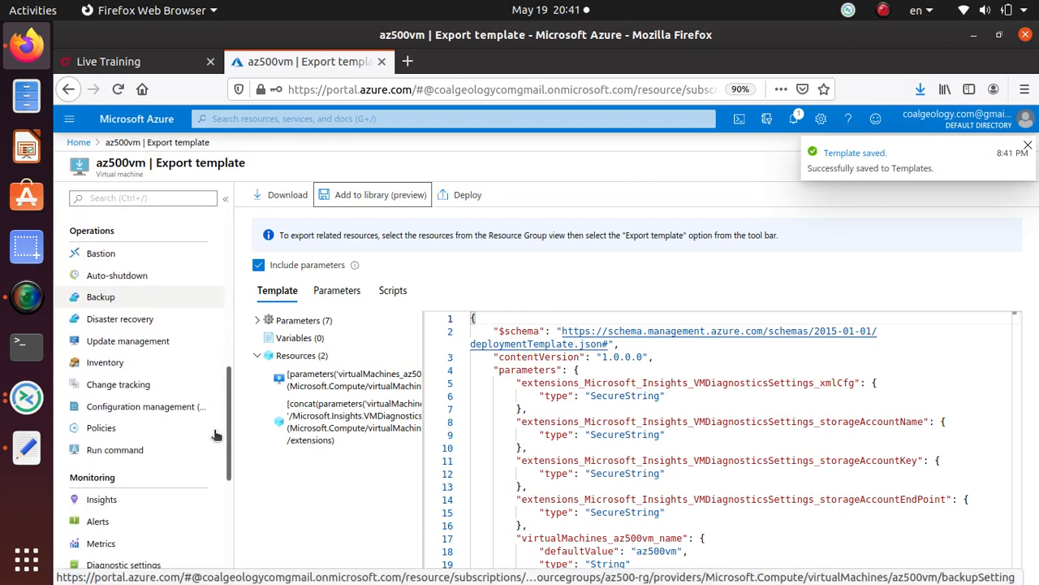
click(119, 278)
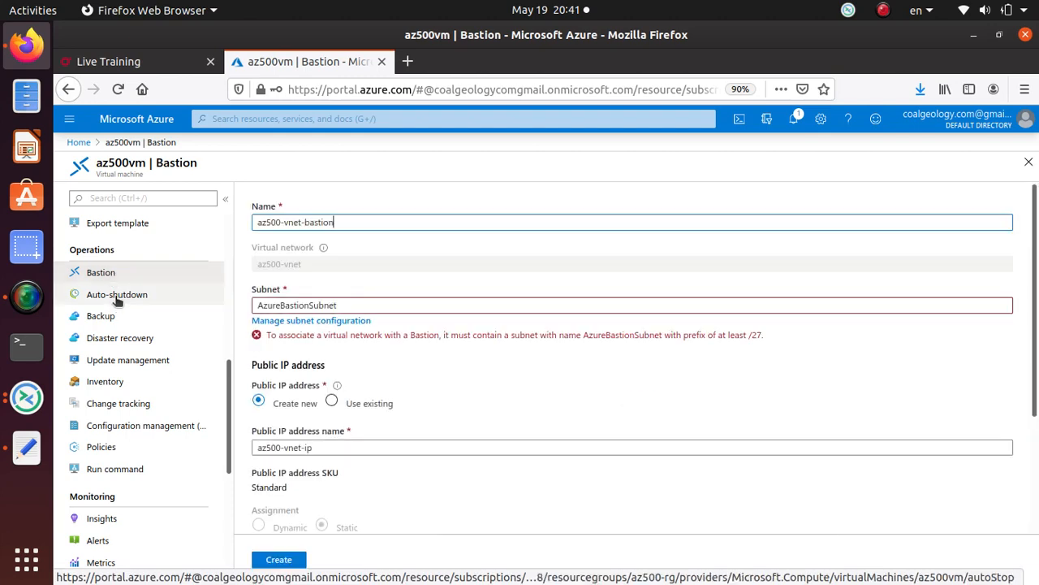
click(118, 298)
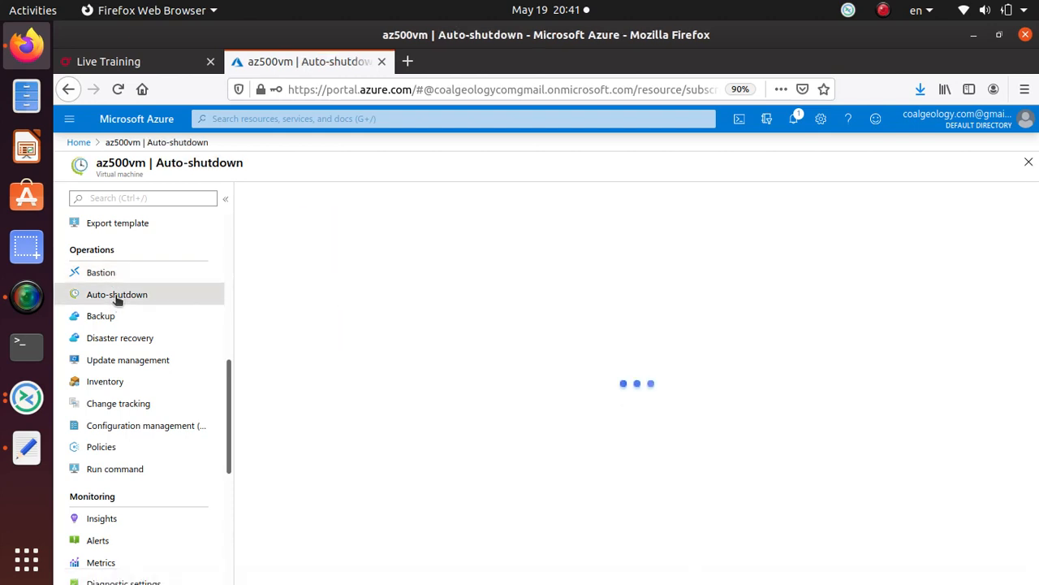
click(275, 237)
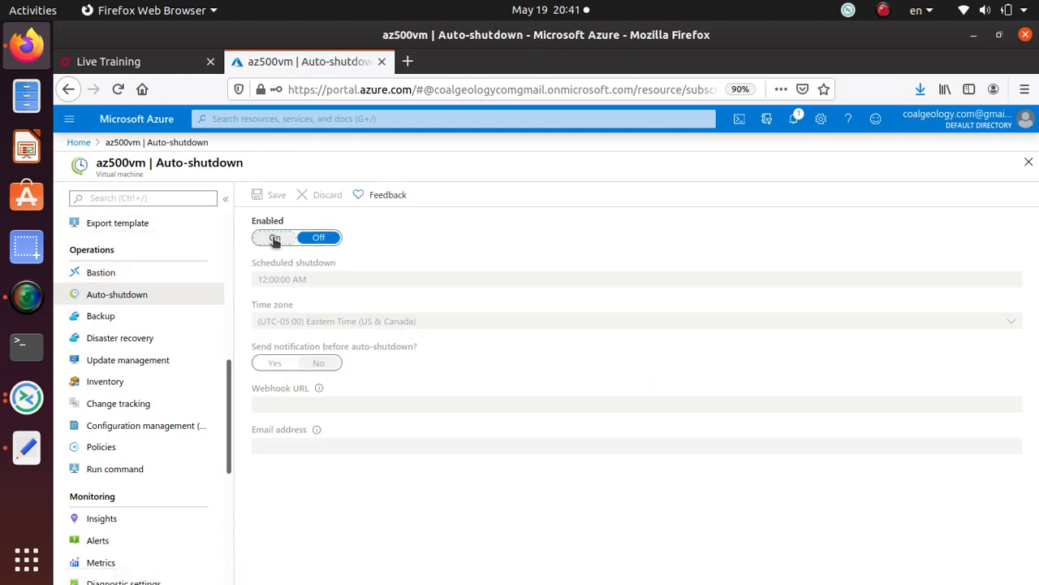
click(324, 279)
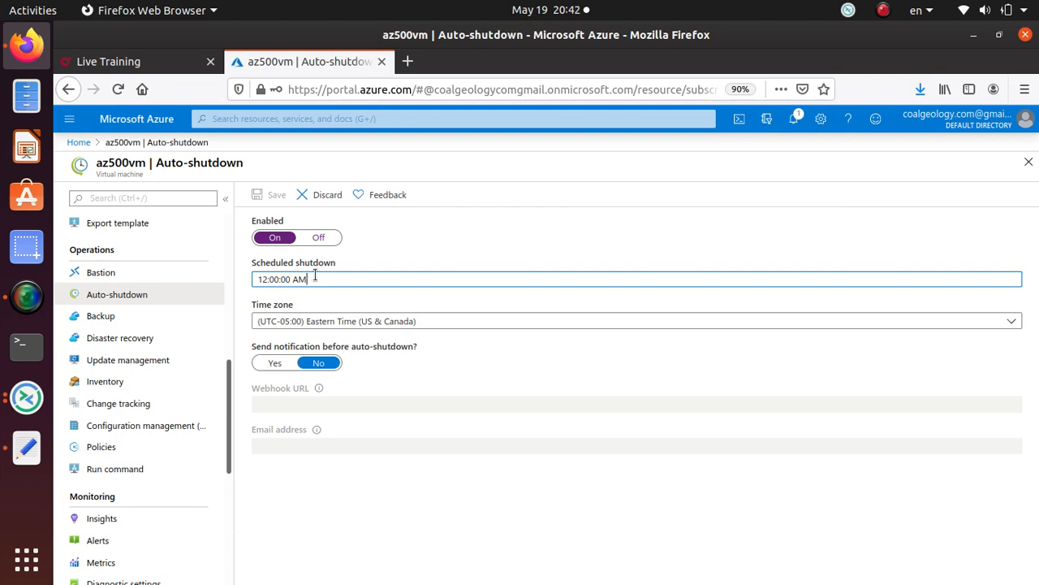
drag(312, 281, 244, 280)
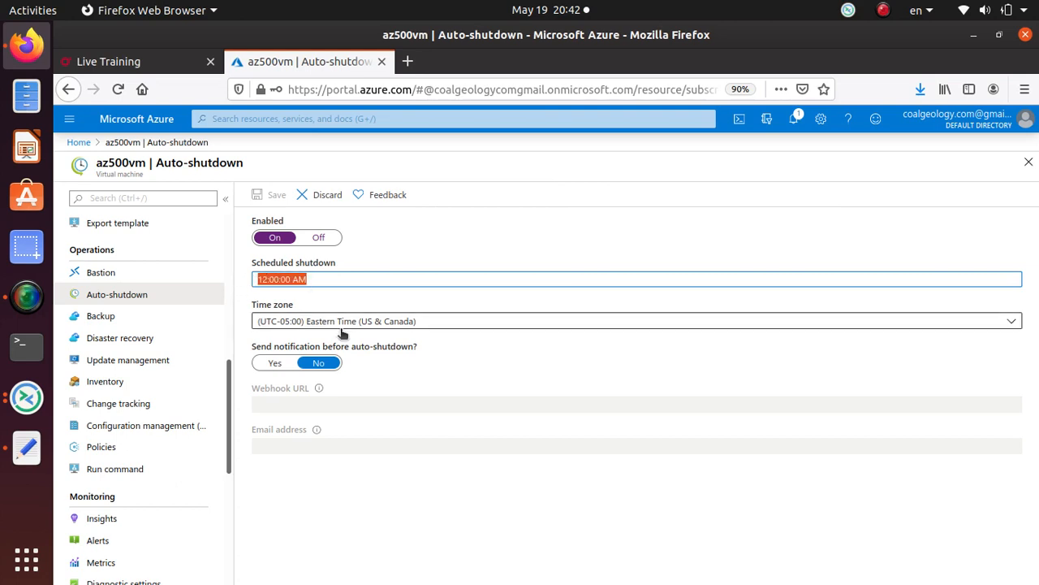
click(149, 319)
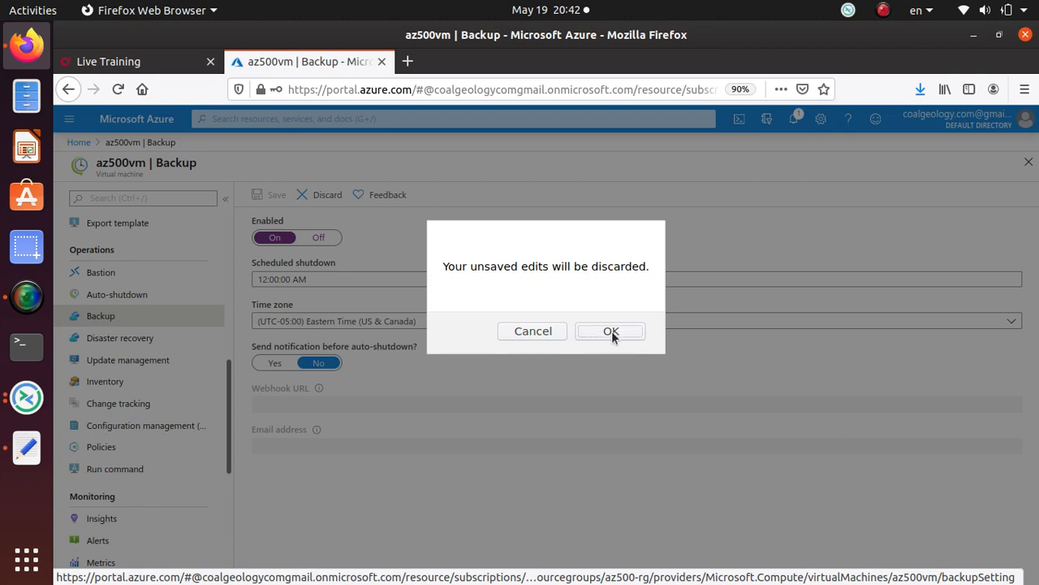
click(612, 330)
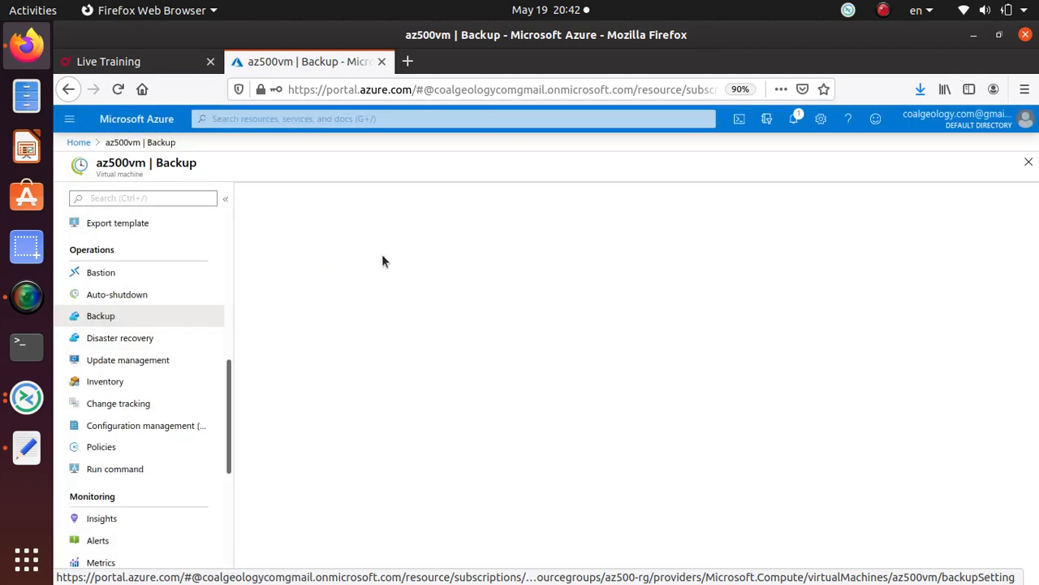
Re-enable auto-shutdown, try saving and toggling the pre-shutdown notification, then discard and open Backup
click(126, 295)
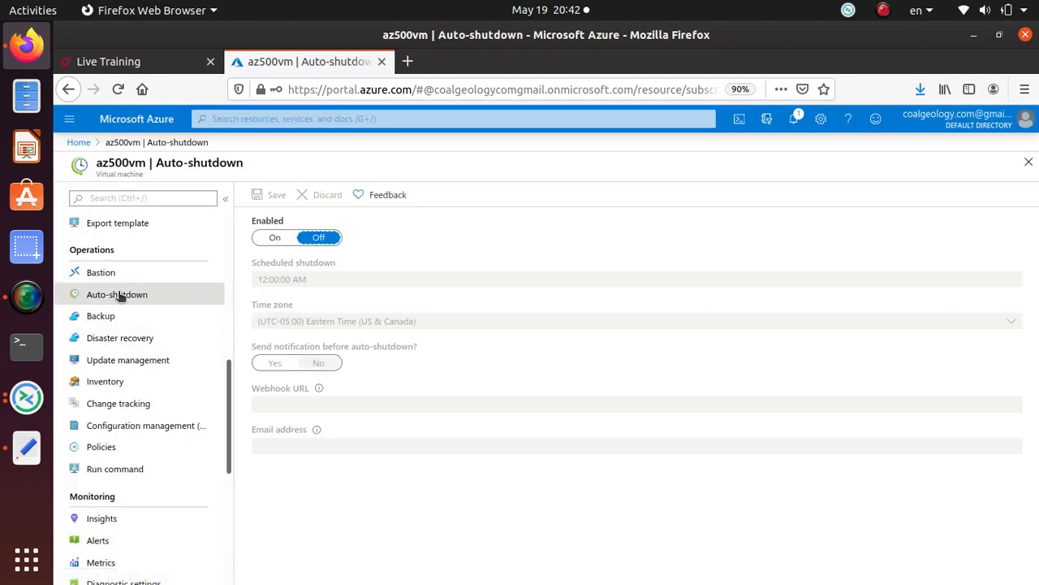
click(274, 237)
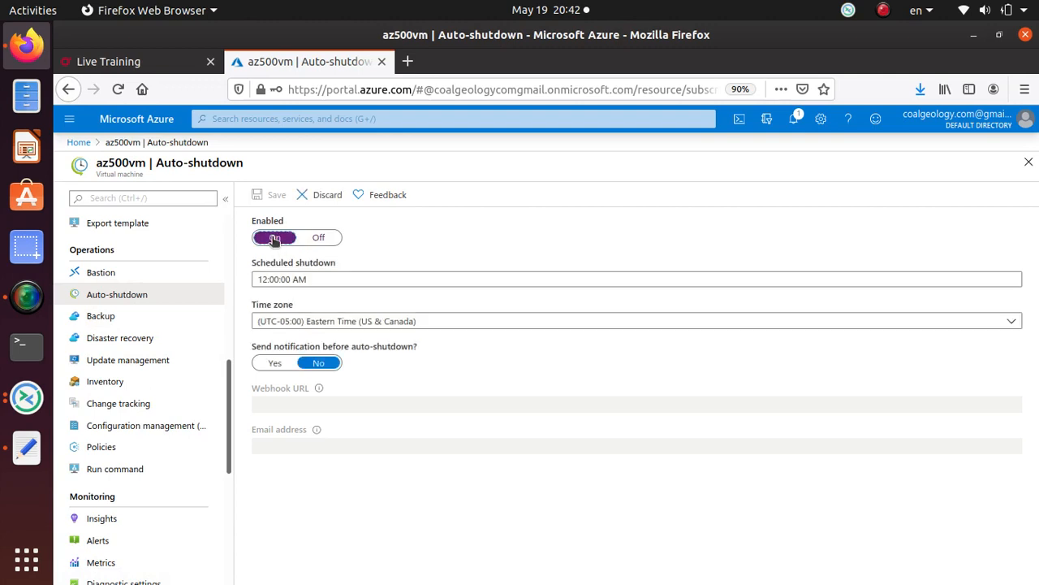
click(272, 194)
click(276, 362)
click(320, 363)
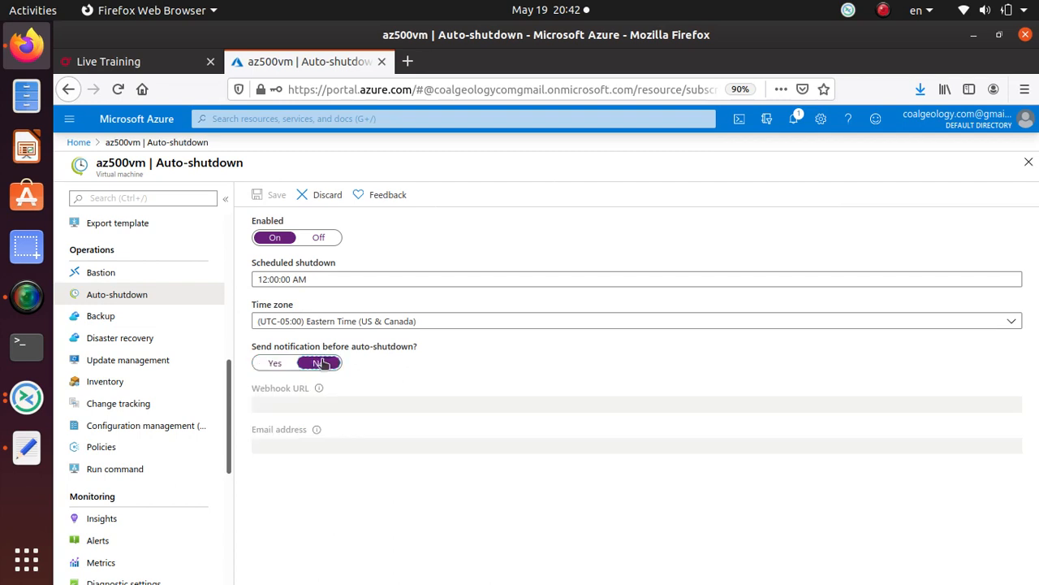
click(341, 279)
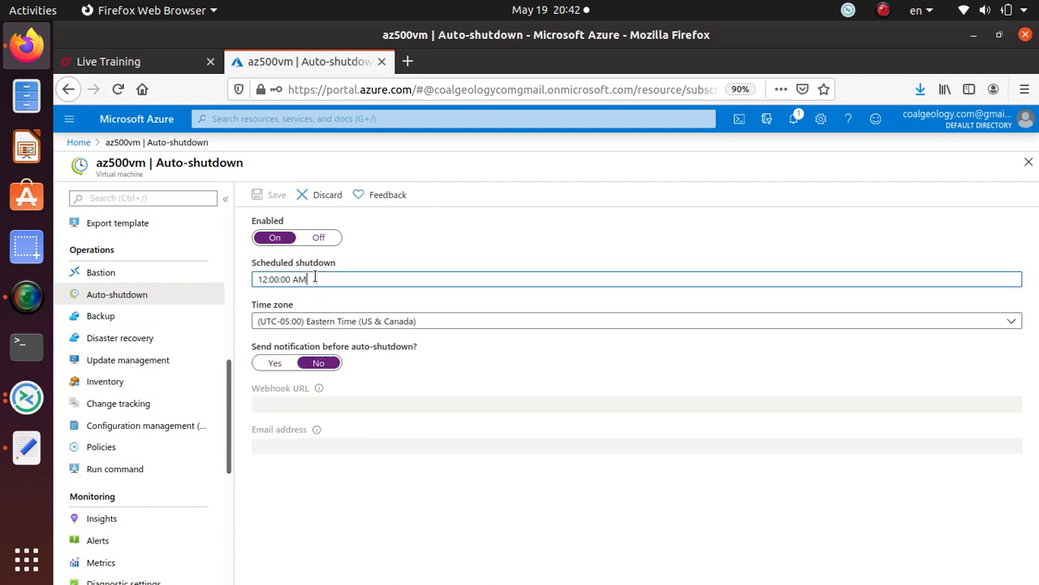
click(272, 194)
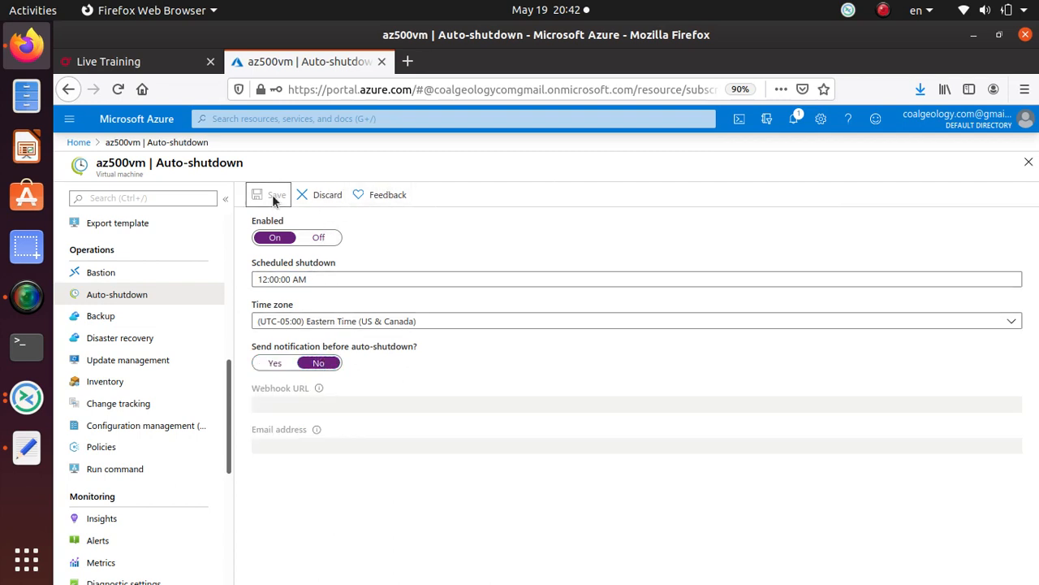
click(127, 317)
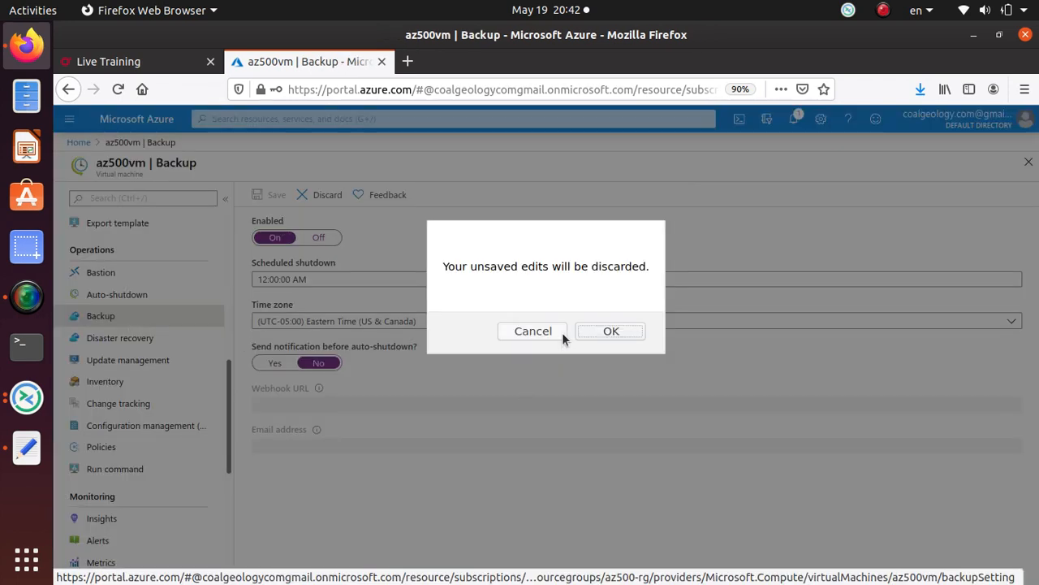
click(609, 331)
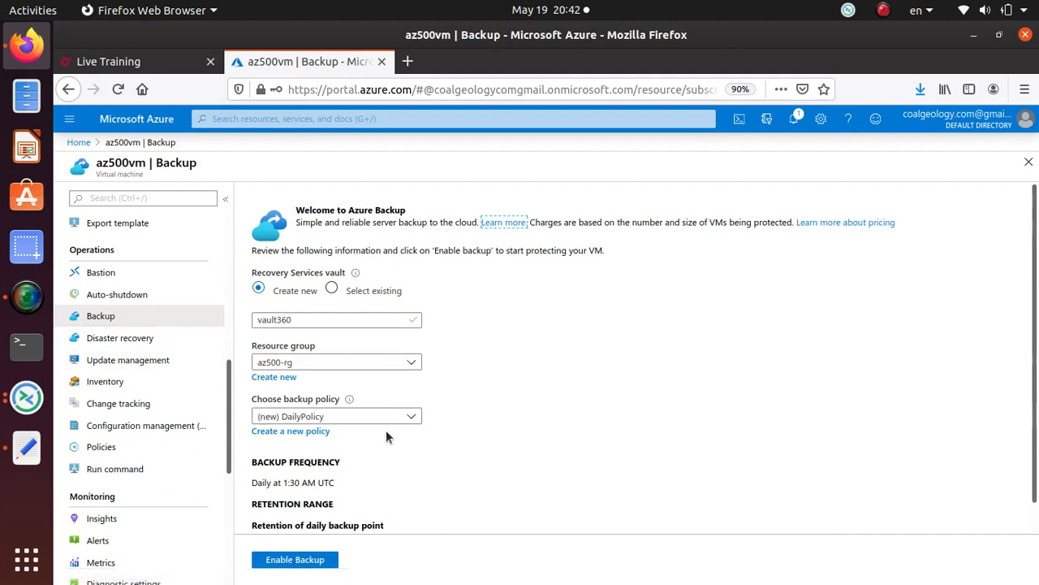
Visit Disaster recovery, then review Update management's East US Log Analytics workspace form
scroll(386, 429, down, 1)
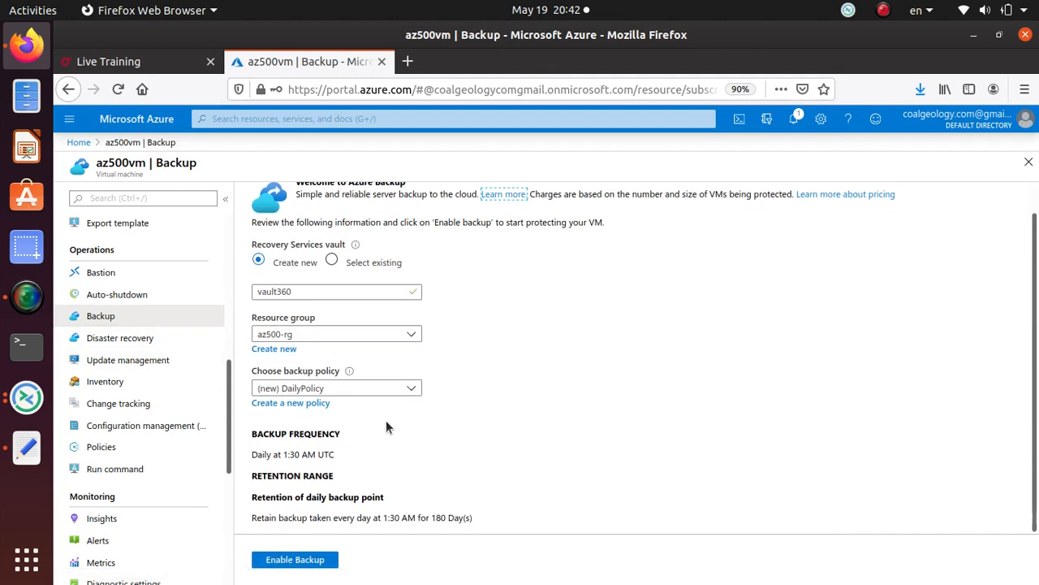
click(147, 341)
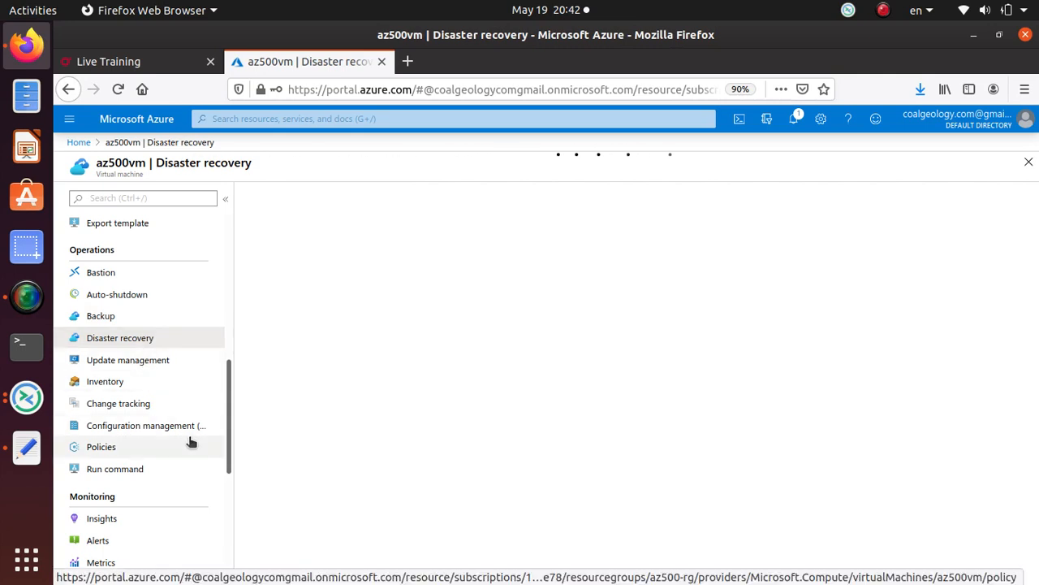
scroll(195, 406, down, 1)
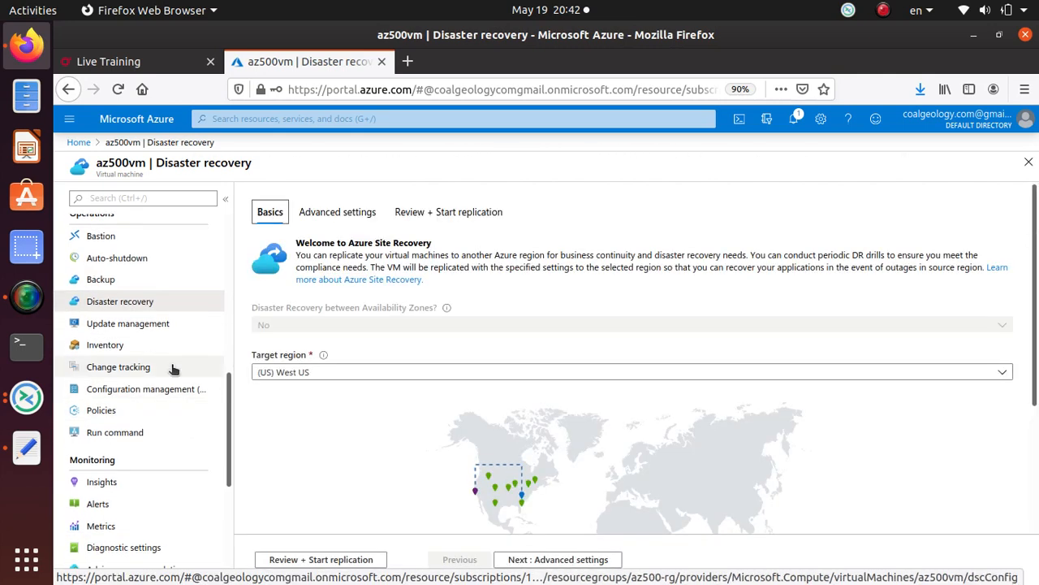
click(163, 328)
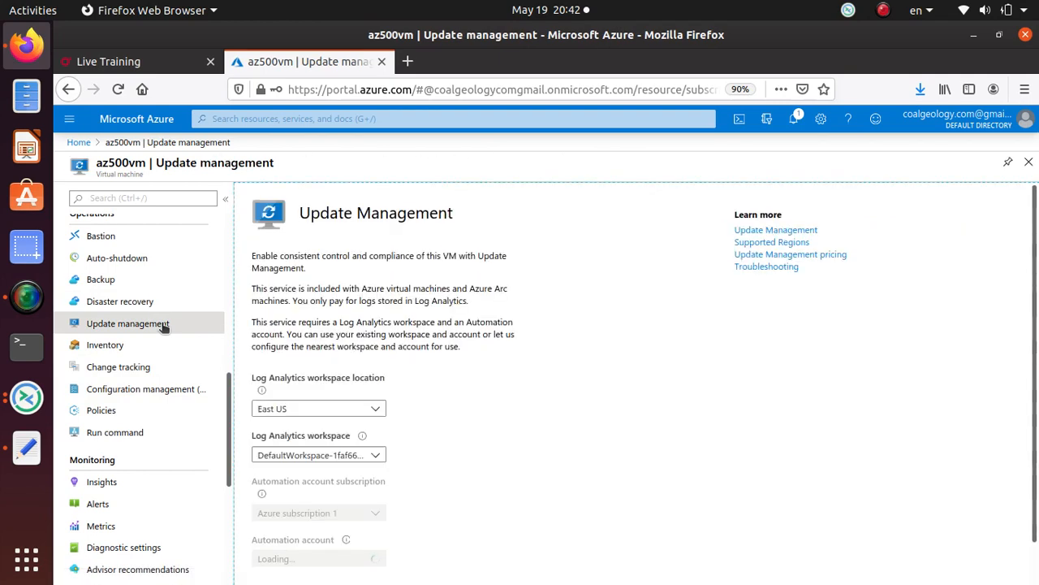
scroll(444, 353, down, 1)
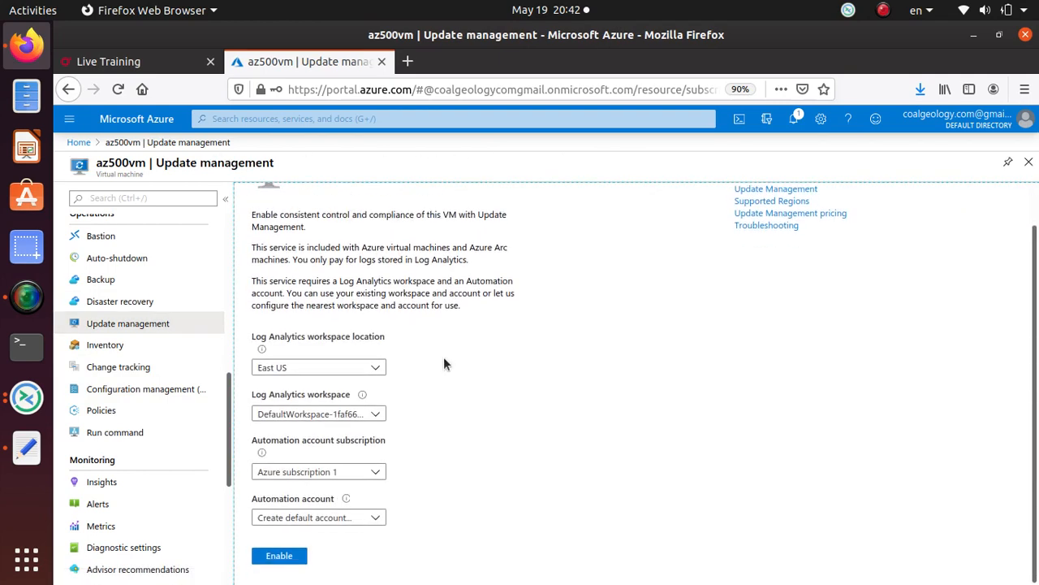
scroll(443, 364, up, 1)
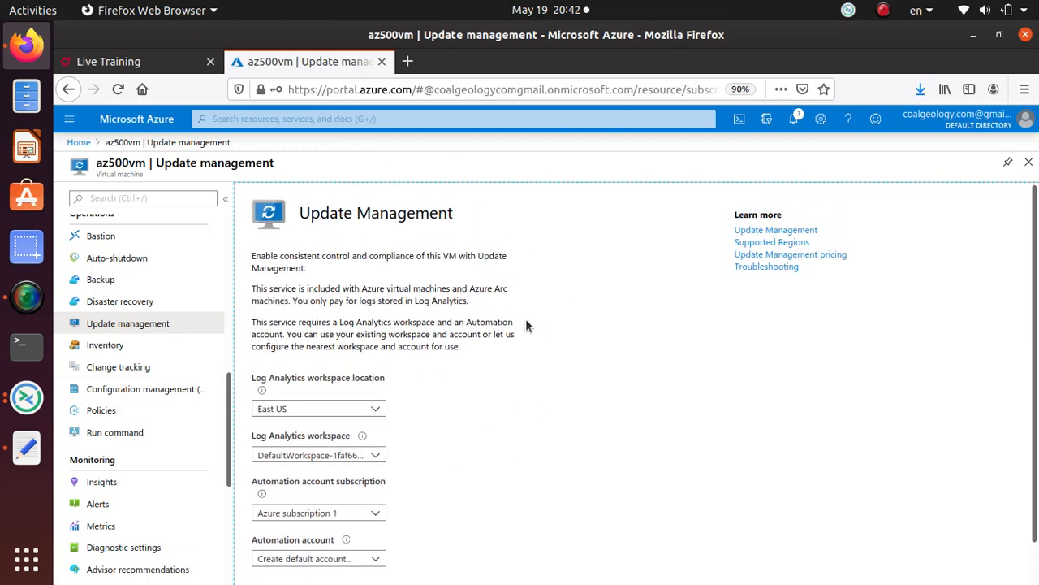
Review Inventory, Configuration management and Policies (19 non-compliant) before opening Insights
click(130, 352)
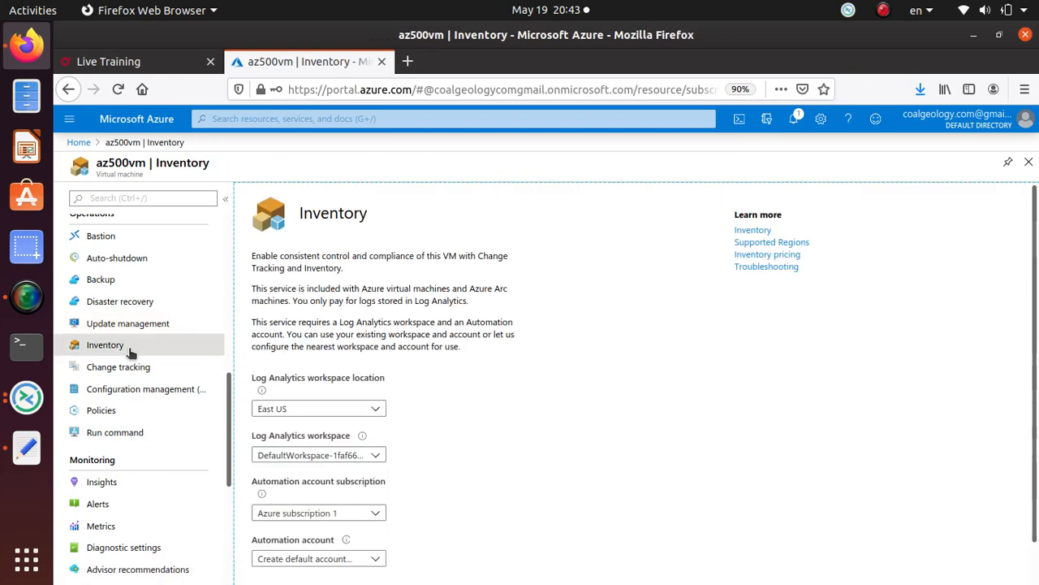
scroll(152, 443, down, 2)
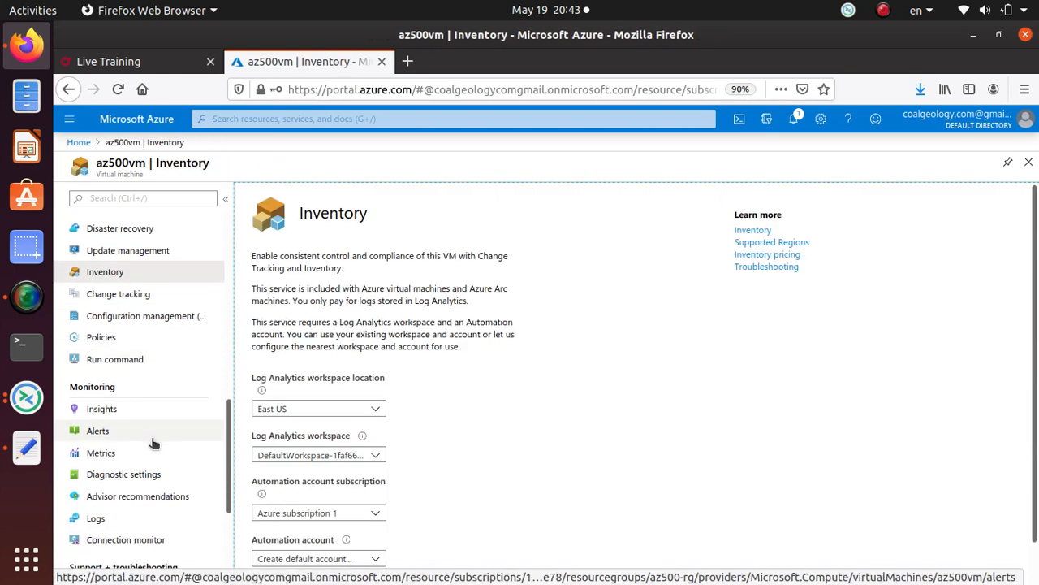
scroll(154, 443, down, 1)
click(173, 279)
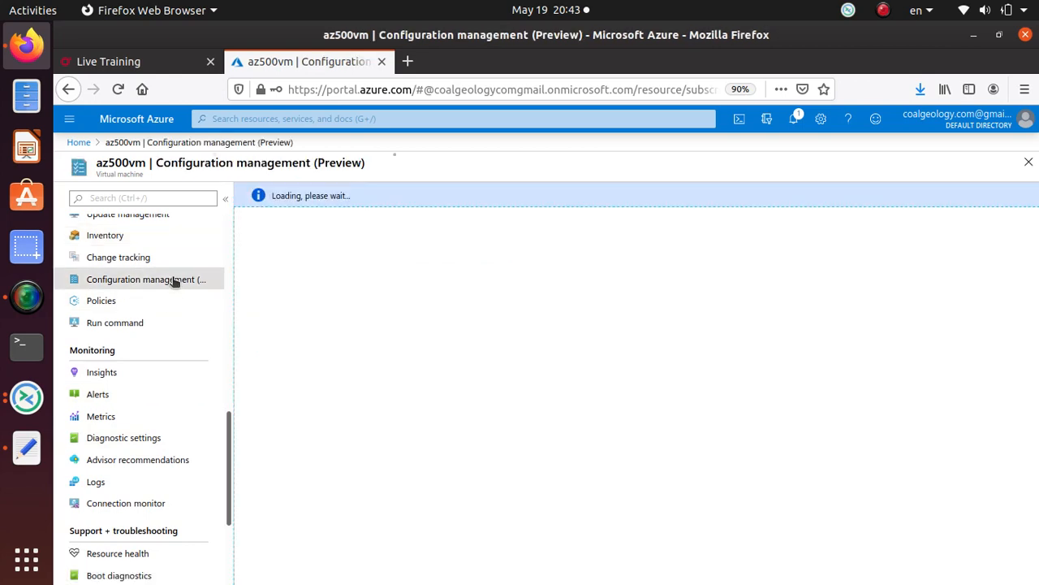
click(125, 304)
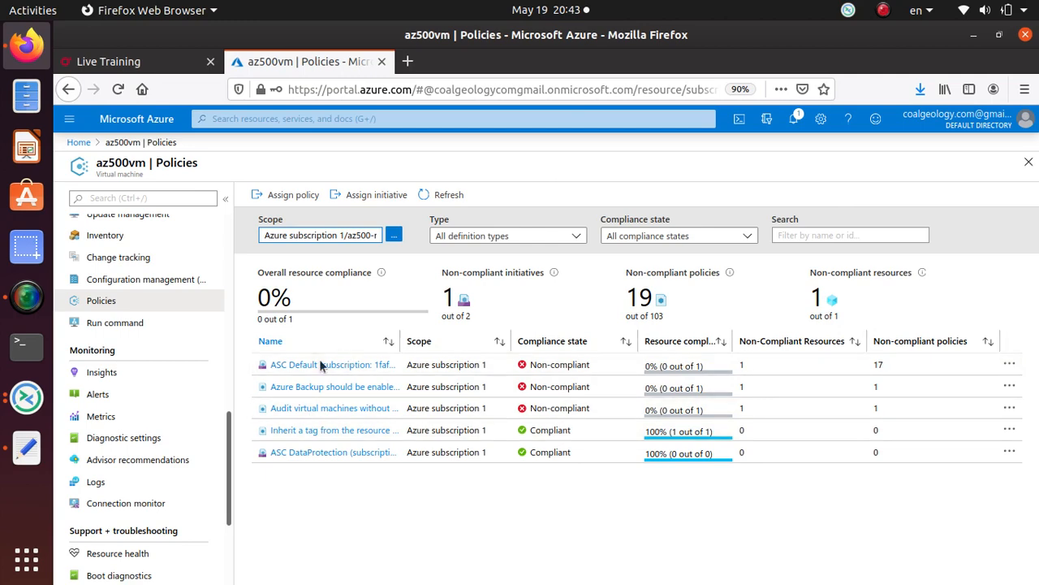
click(114, 374)
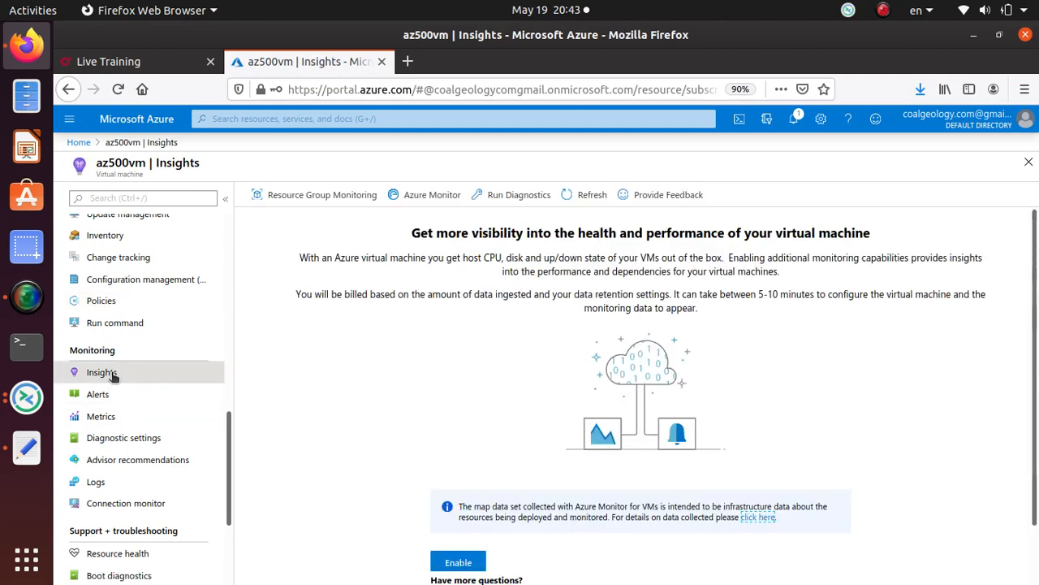
Review az500vm's Alerts, Metrics and Diagnostic settings, ending on Advisor recommendations showing 0 recommendations
click(115, 403)
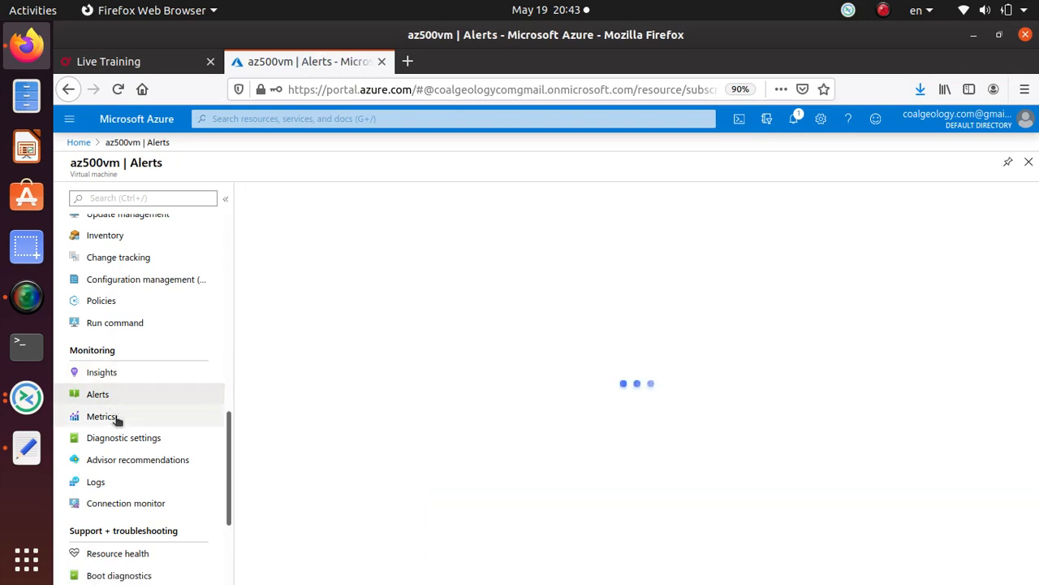
click(115, 417)
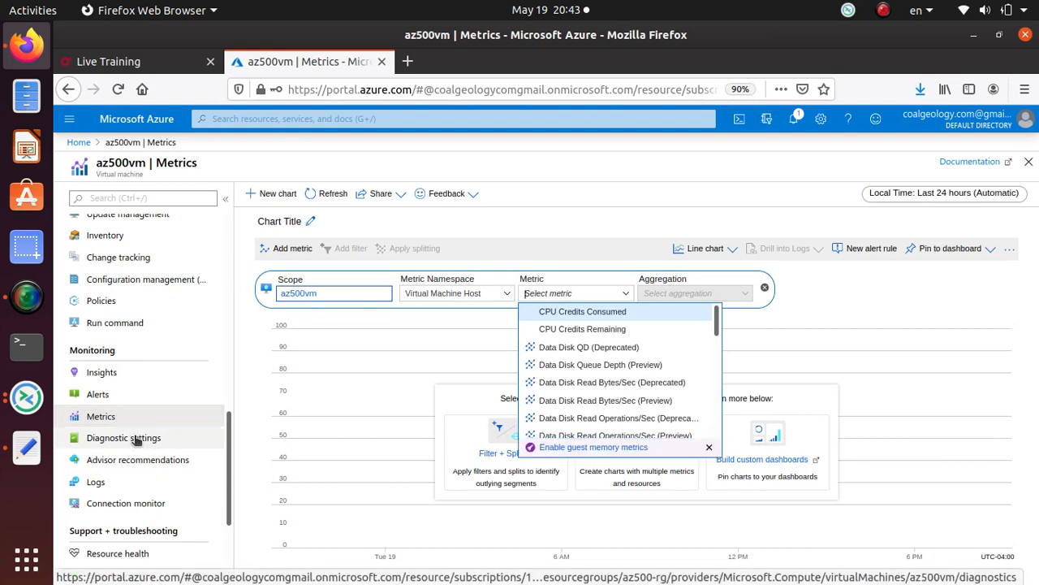
click(134, 437)
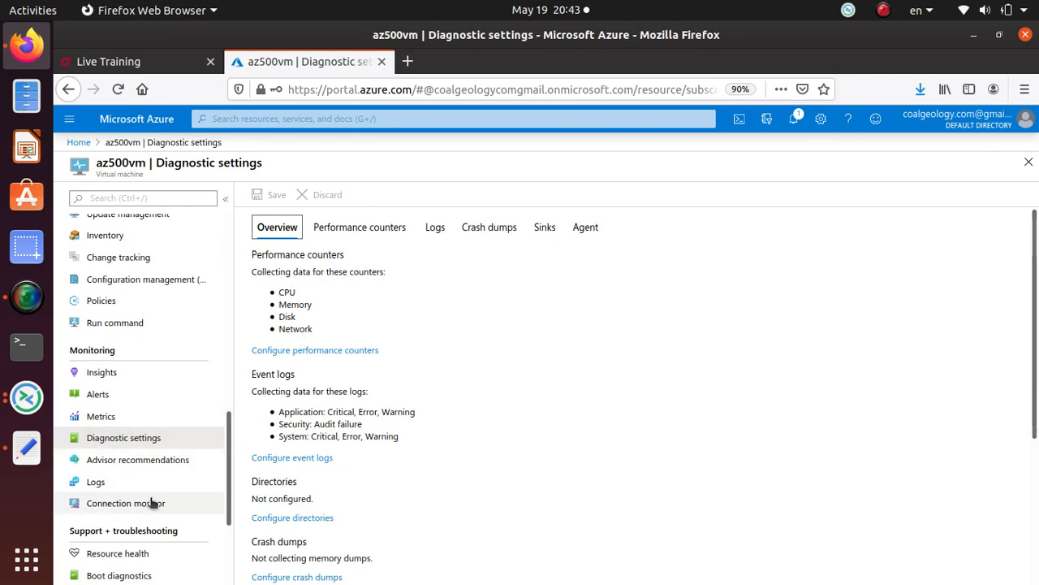
scroll(156, 504, down, 2)
click(160, 390)
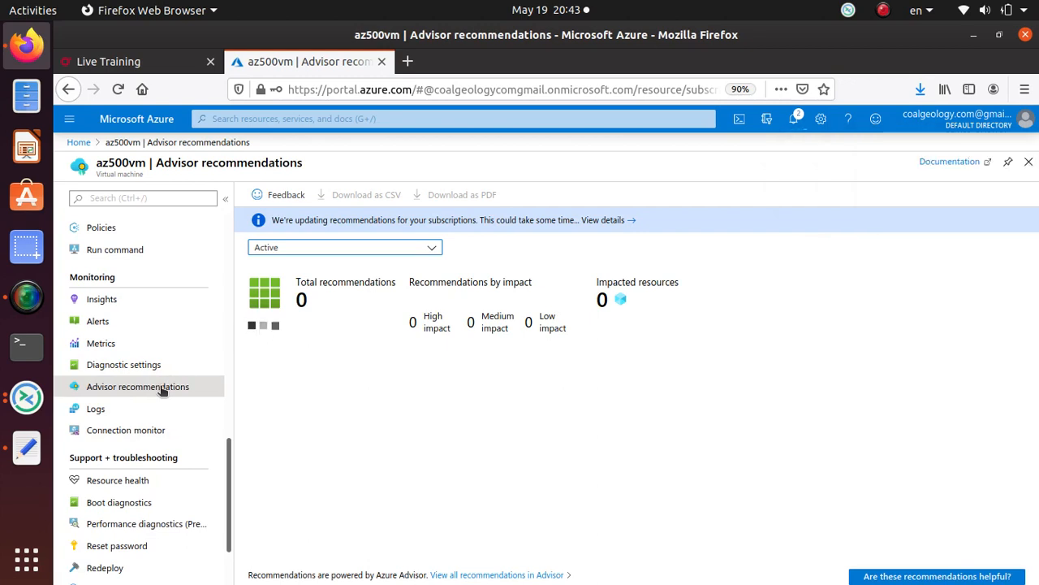
Check az500vm's Logs and Connection monitor, then its Resource health showing Available with 3 annotations
click(113, 416)
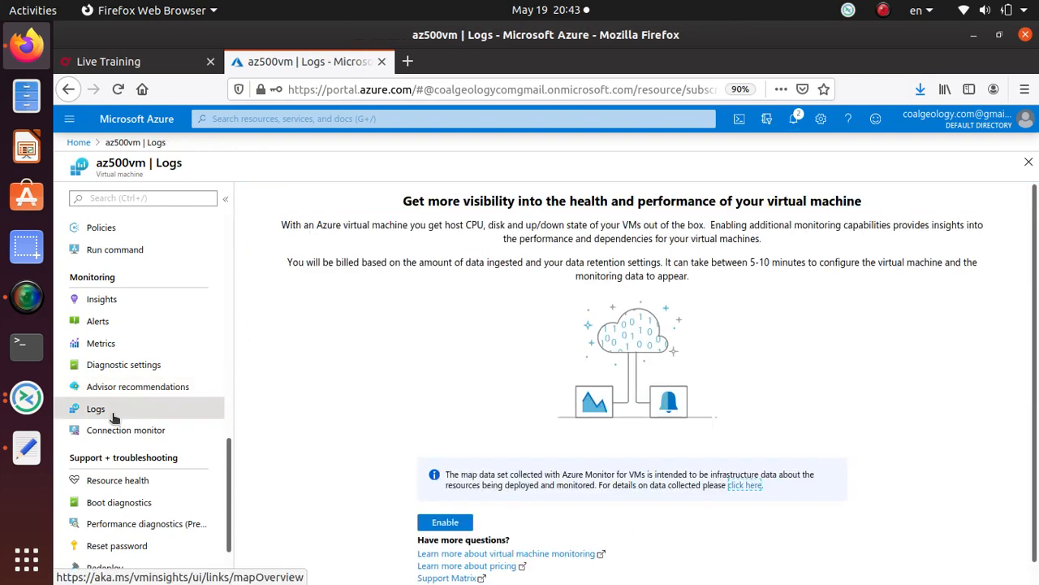
scroll(475, 399, down, 1)
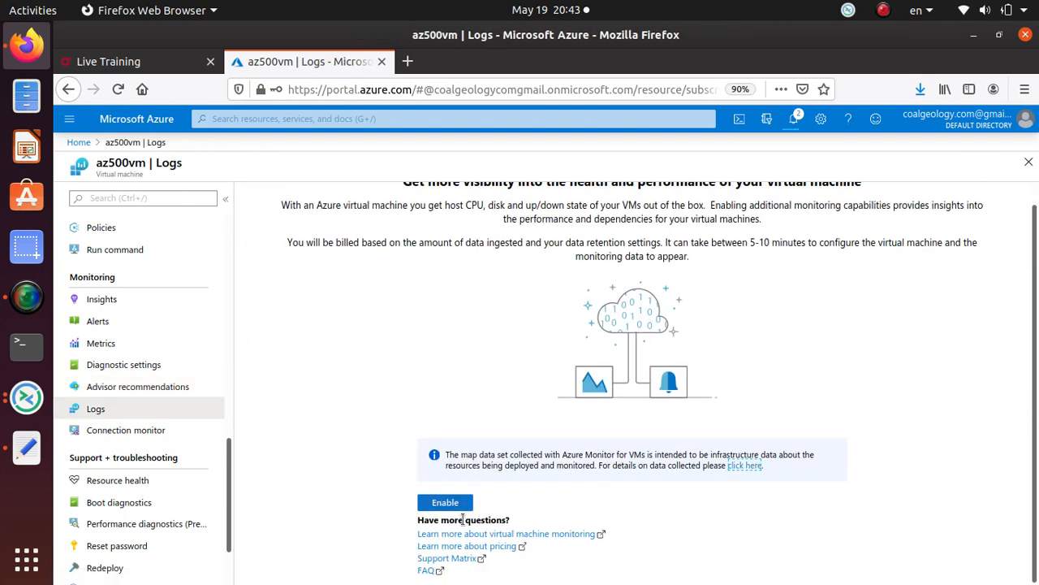
scroll(325, 492, up, 1)
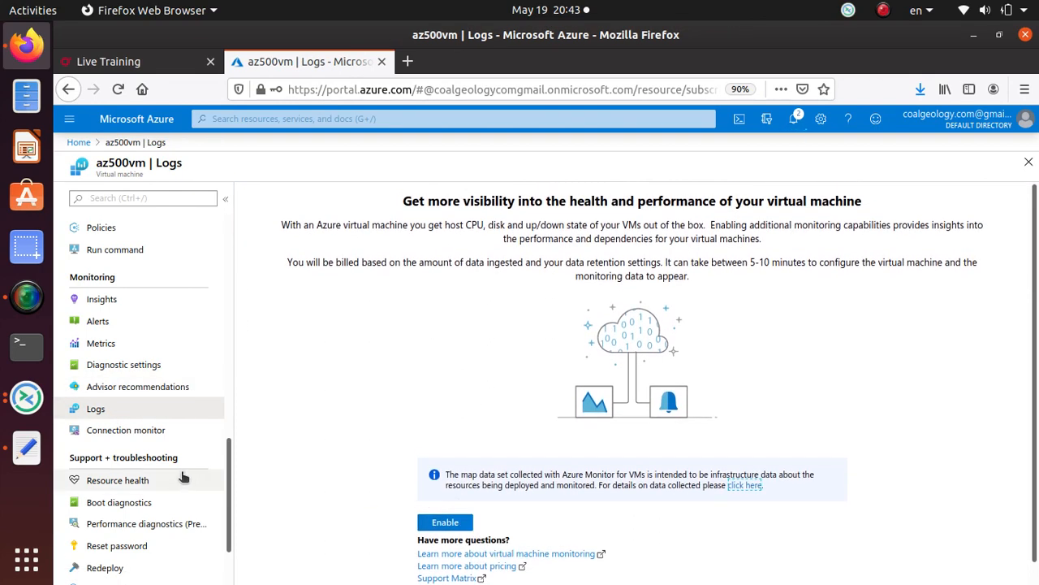
click(152, 440)
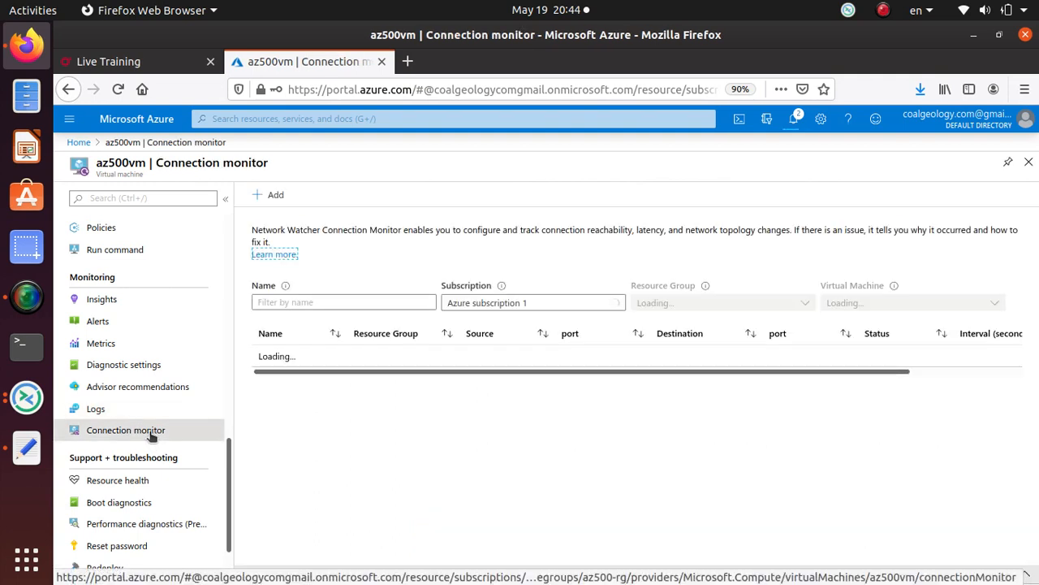
scroll(151, 439, down, 2)
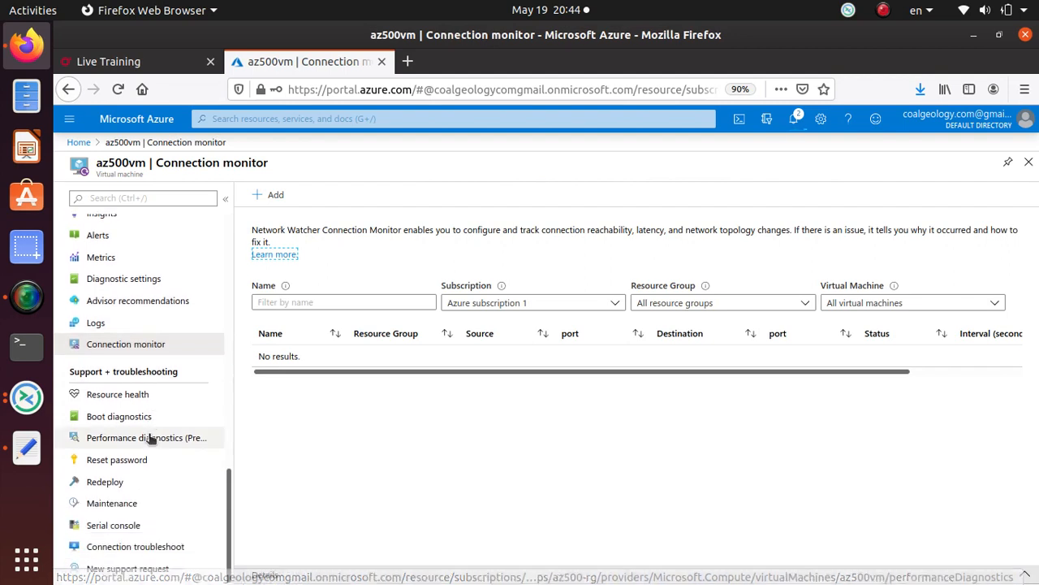
click(148, 397)
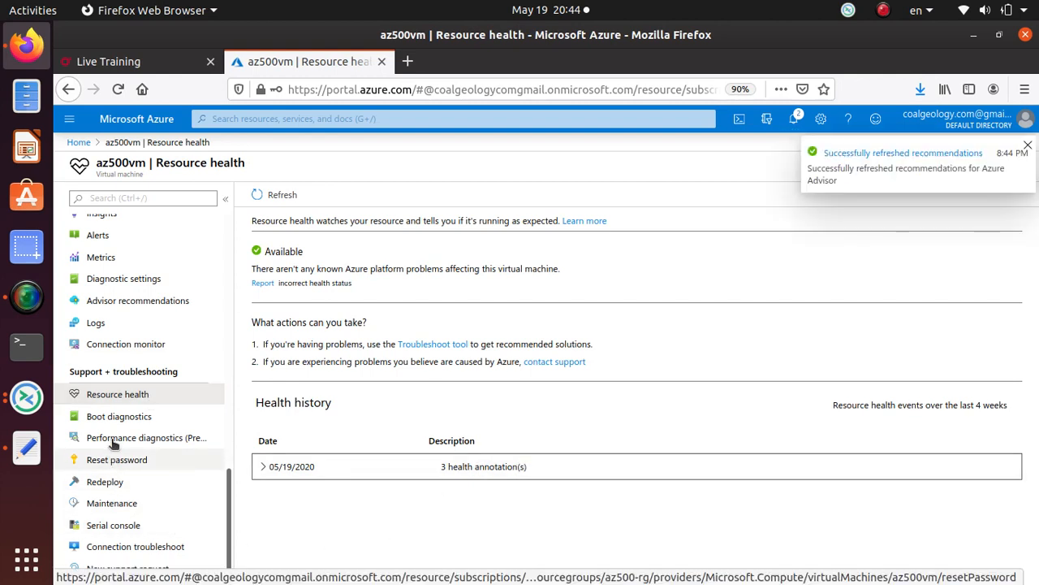
Inspect az500vm's boot diagnostics serial log and lock-screen screenshot, then bring up the 13.82.182.59 Remmina session
click(127, 418)
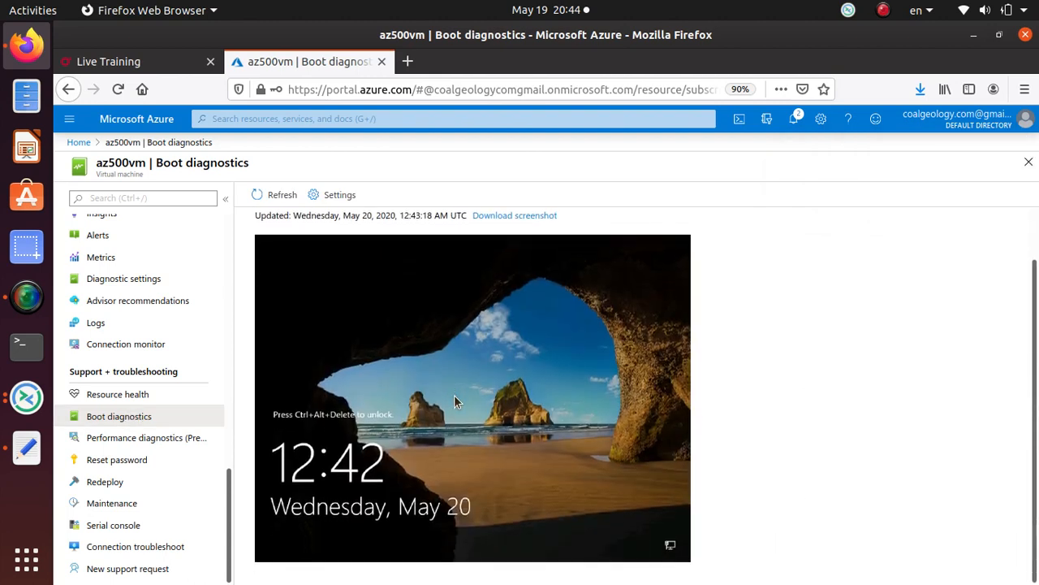
click(356, 238)
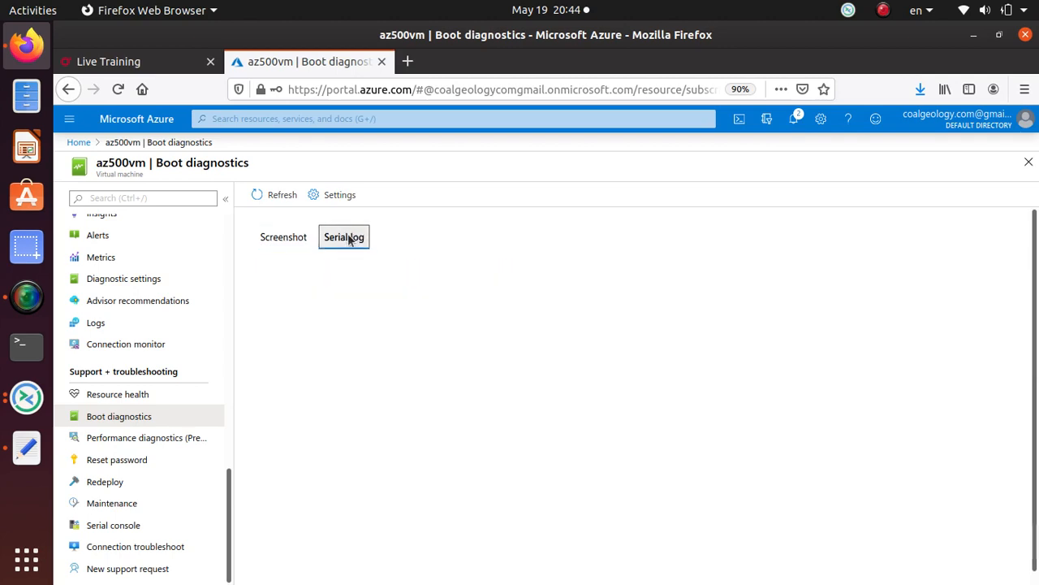
click(286, 238)
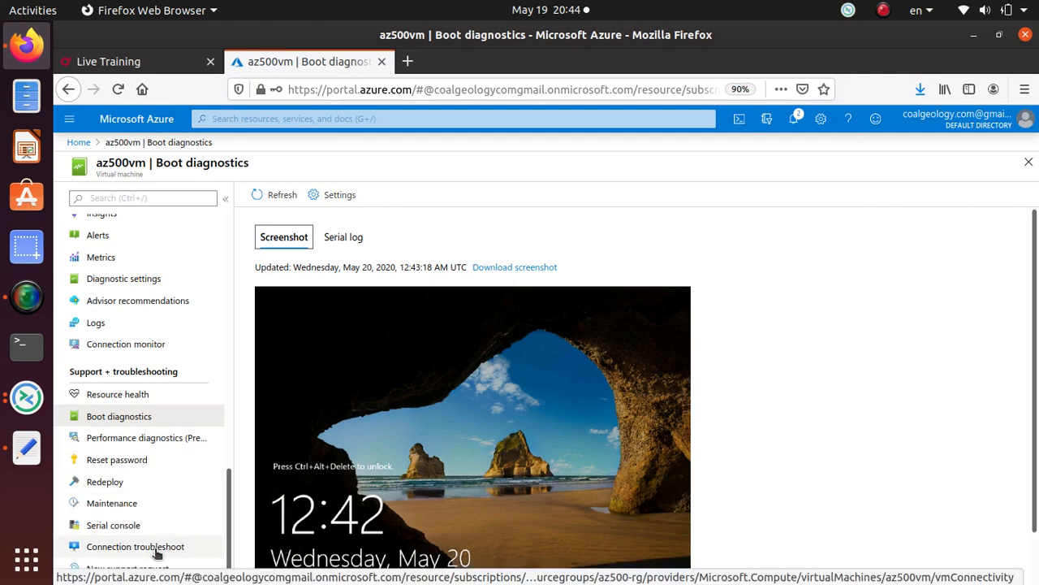
scroll(106, 414, up, 10)
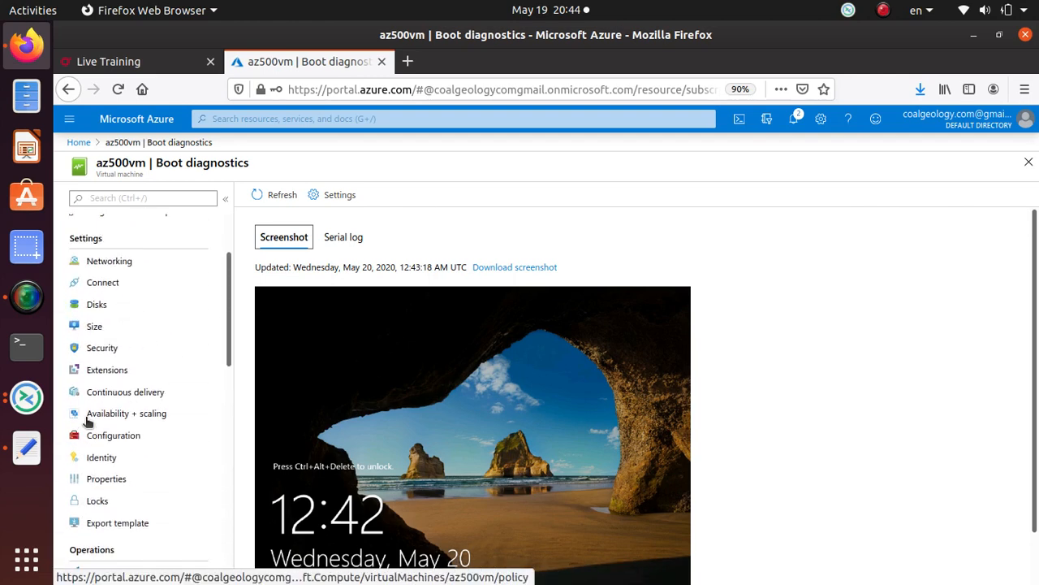
scroll(81, 417, up, 3)
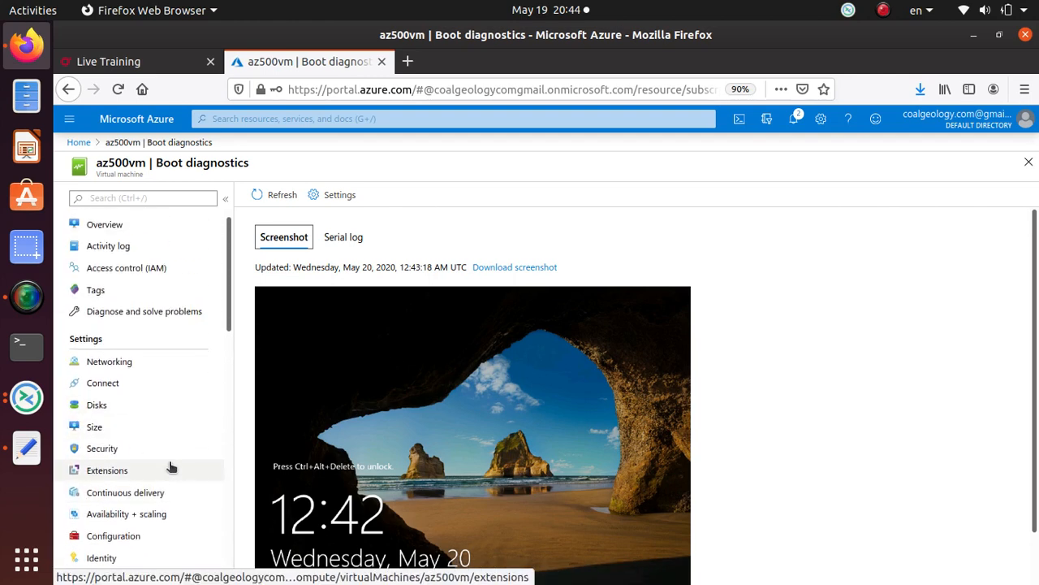
scroll(168, 465, down, 5)
scroll(169, 463, down, 12)
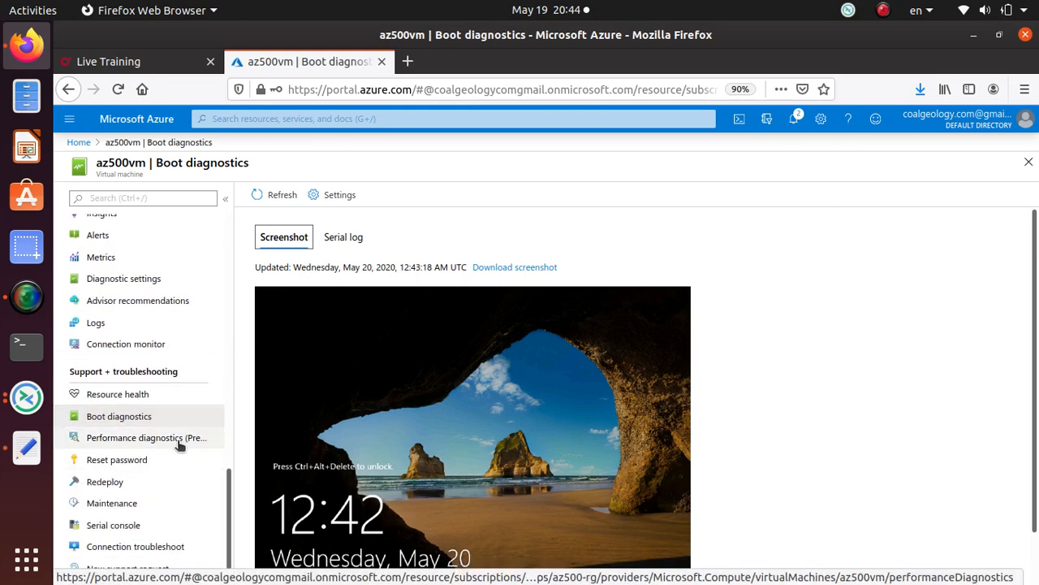
scroll(183, 445, up, 10)
scroll(186, 442, up, 7)
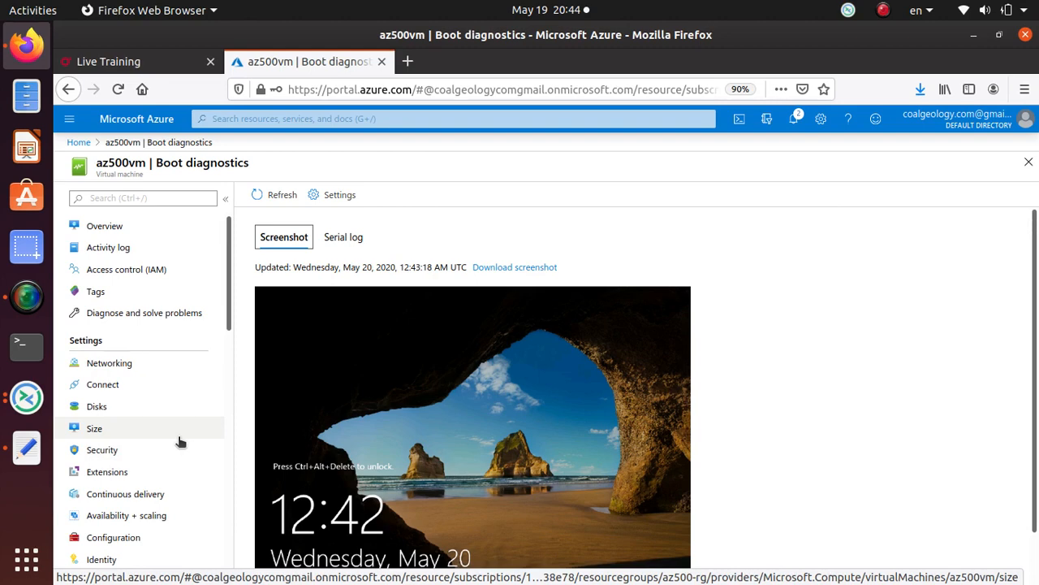
click(29, 402)
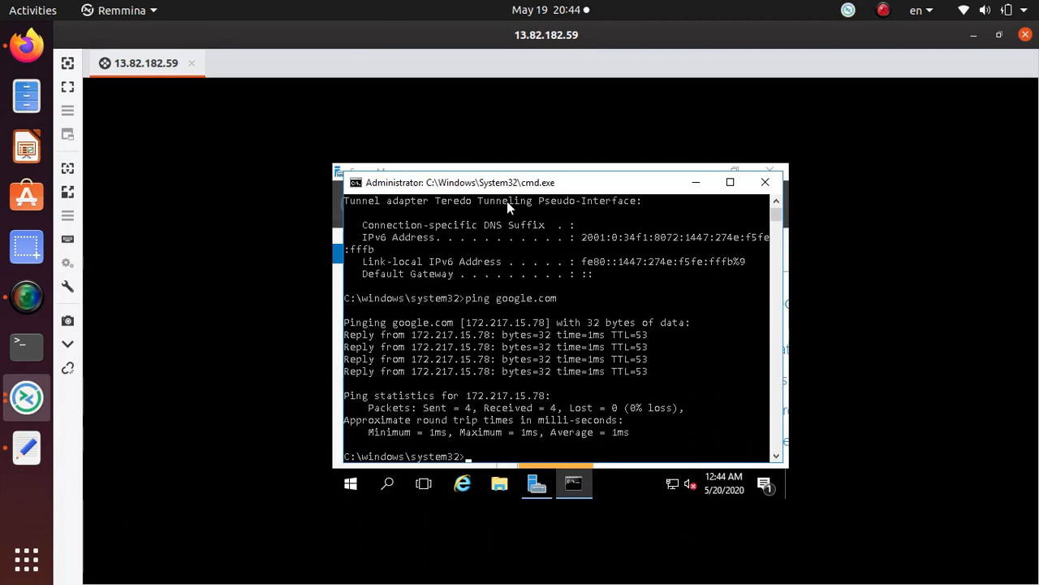
Minimize the remote command prompt to reveal Server Manager's Dashboard, then open SimpleScreenRecorder
click(696, 183)
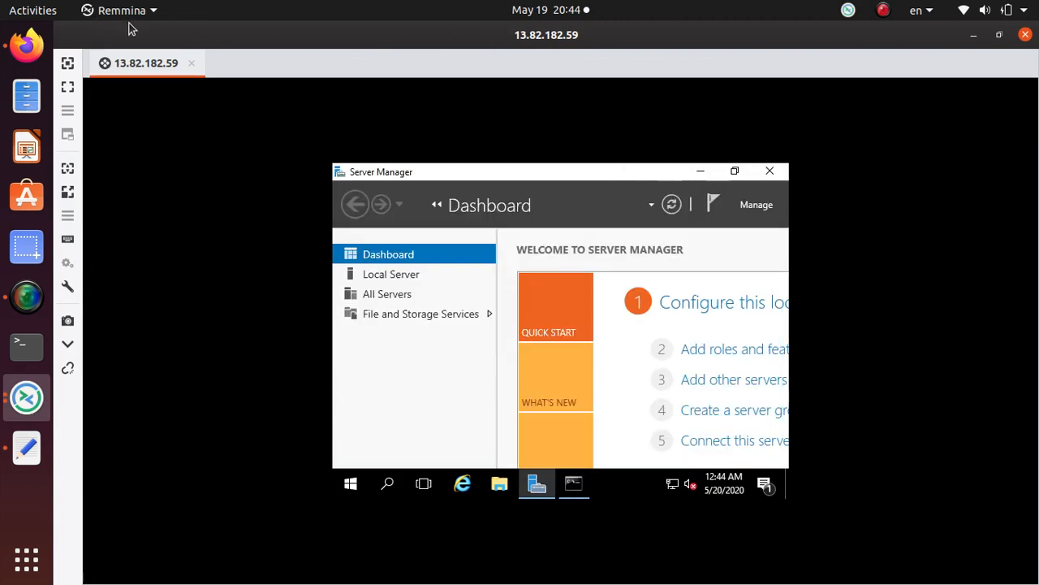
scroll(589, 256, down, 1)
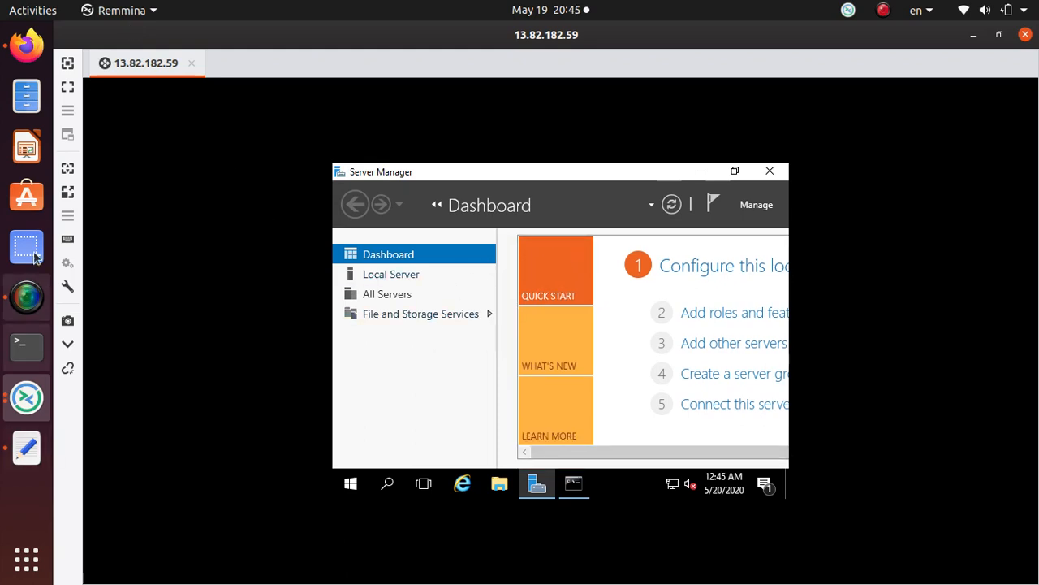
click(26, 301)
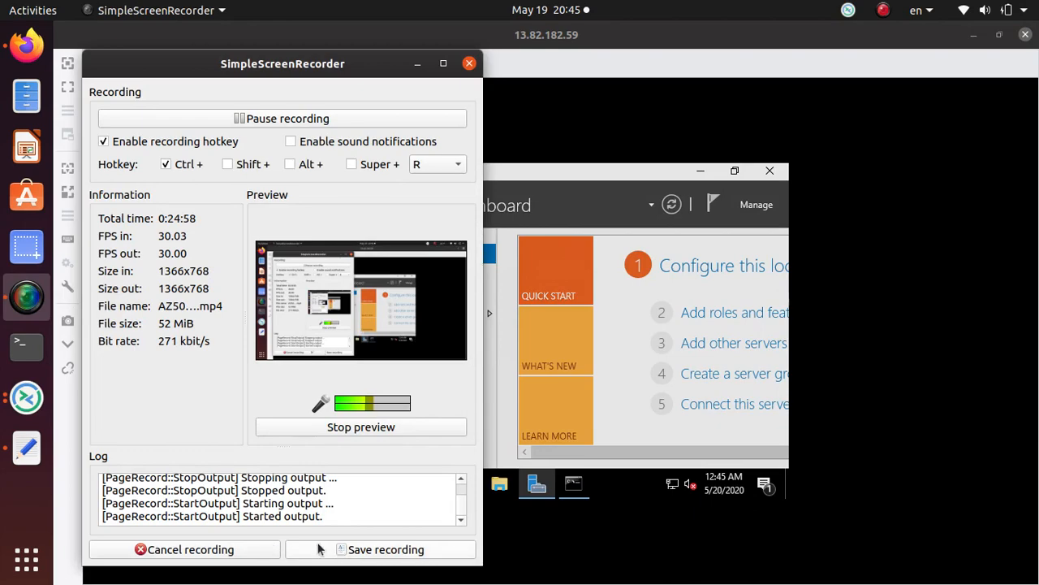